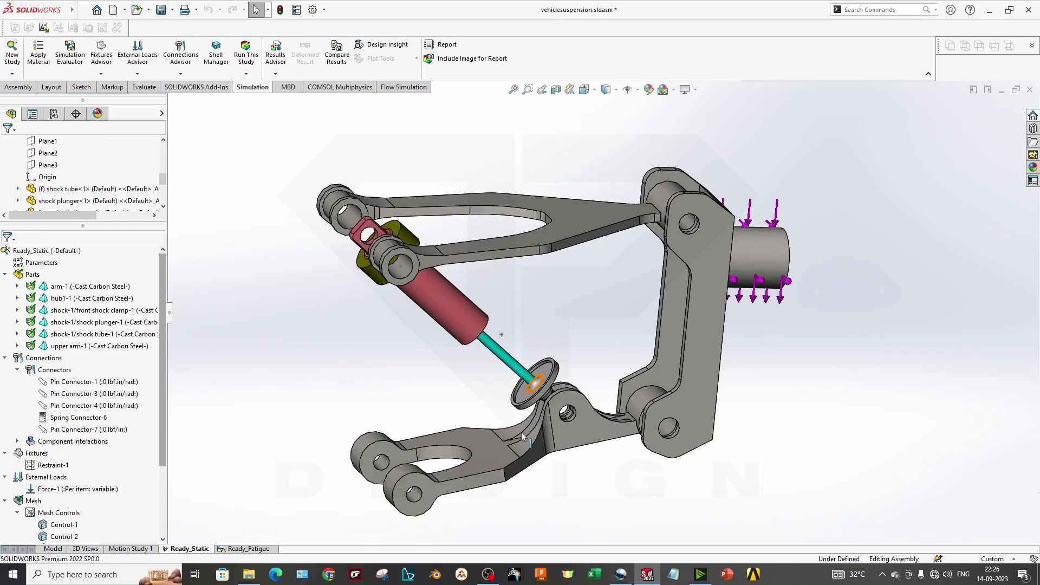
# Leave the Ready_Static study and show the suspension assembly in its plain model view.
pyautogui.moveTo(591, 424); pyautogui.dragTo(571, 423, button='middle')
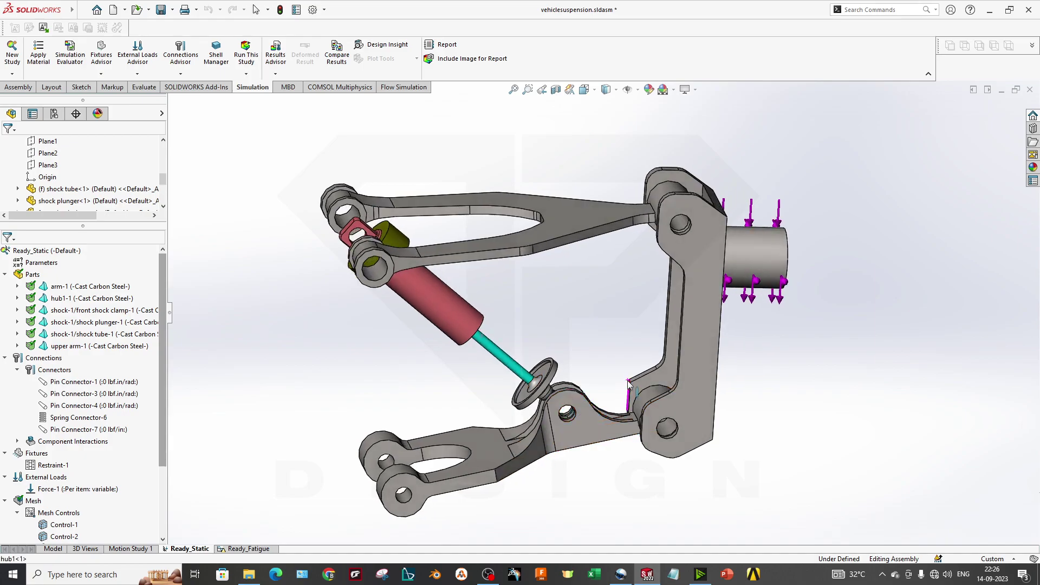
pyautogui.moveTo(608, 454); pyautogui.dragTo(514, 374, button='middle')
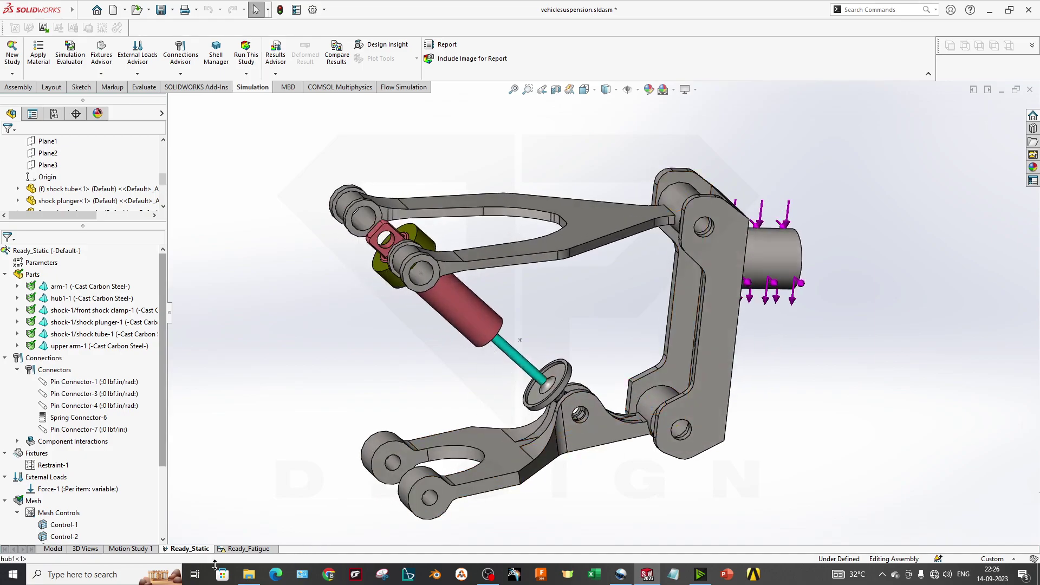
pyautogui.click(67, 548)
pyautogui.click(54, 548)
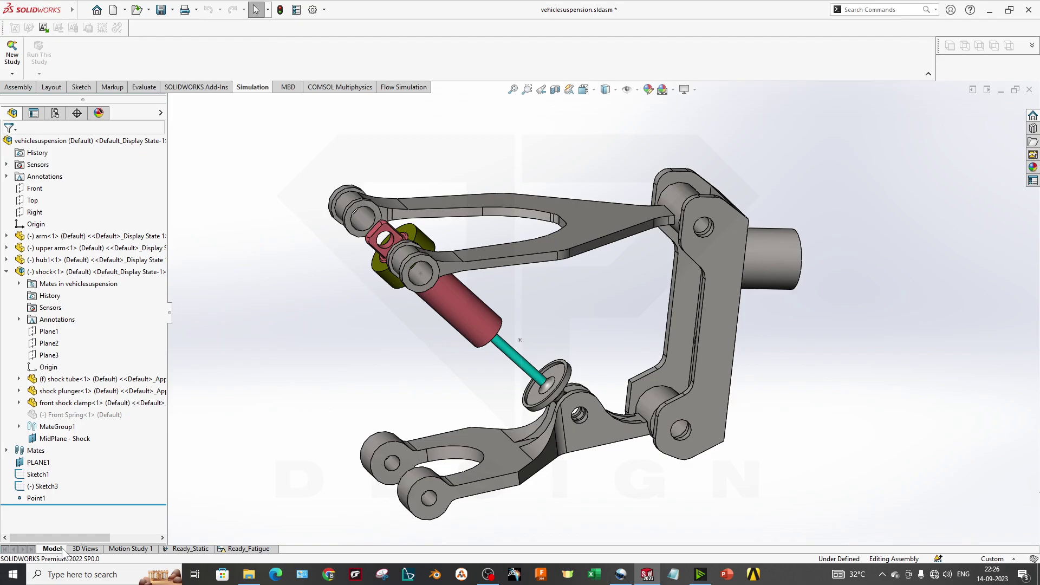
# Try moving the upper arm to test the linkage motion, and undo the move.
pyautogui.click(571, 227)
pyautogui.moveTo(571, 227); pyautogui.dragTo(566, 370, button='middle')
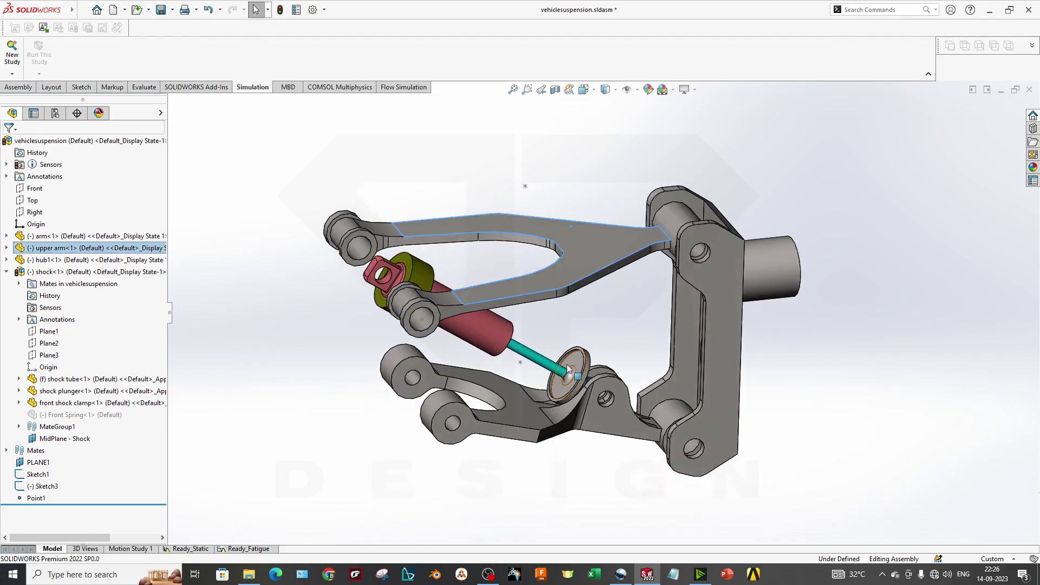
pyautogui.hotkey('ctrl', 'z')
# Examine the lower arm's shock bracket, its pin hole and the shock plunger's lower end from several angles.
pyautogui.click(558, 439)
pyautogui.scroll(-6, 574, 418)
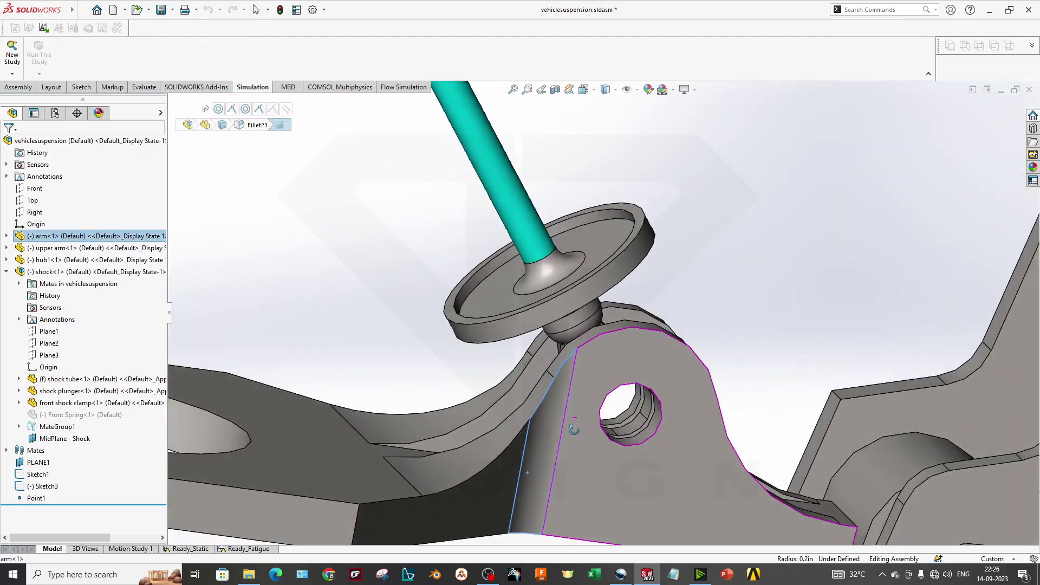
pyautogui.moveTo(574, 429); pyautogui.dragTo(552, 445, button='middle')
pyautogui.scroll(5, 551, 445)
pyautogui.moveTo(575, 360); pyautogui.dragTo(587, 412, button='middle')
pyautogui.scroll(4, 587, 413)
pyautogui.moveTo(626, 222); pyautogui.dragTo(634, 295, button='middle')
pyautogui.scroll(-3, 635, 295)
pyautogui.moveTo(512, 298); pyautogui.dragTo(588, 276, button='middle')
pyautogui.moveTo(574, 407); pyautogui.dragTo(577, 413, button='middle')
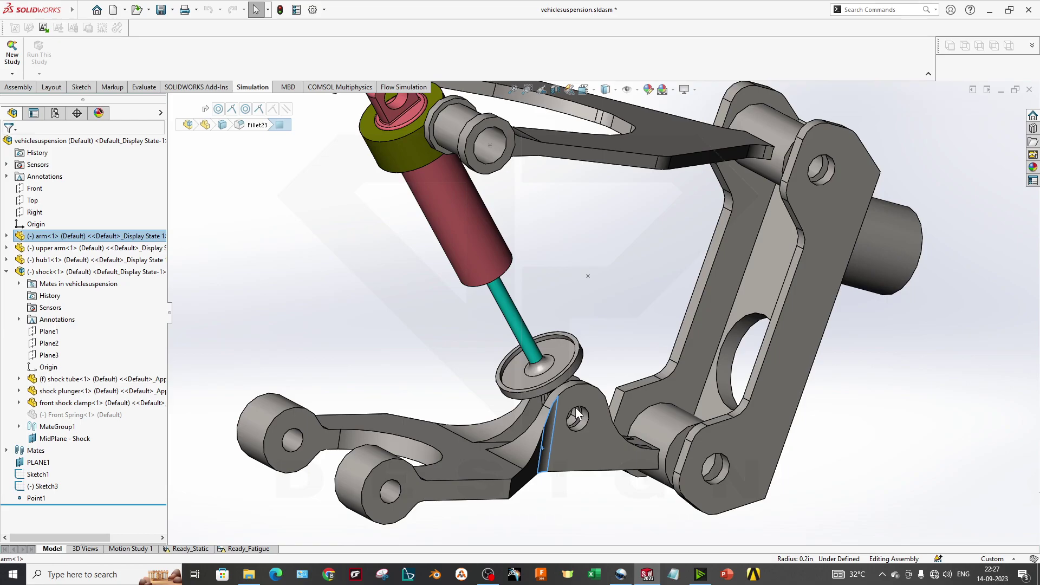
pyautogui.scroll(3, 576, 407)
pyautogui.scroll(-2, 593, 365)
pyautogui.moveTo(593, 365); pyautogui.dragTo(587, 420, button='middle')
# Inspect the hub, the lower arm and the shock tube, highlighting the hub and tube in the assembly.
pyautogui.click(498, 343)
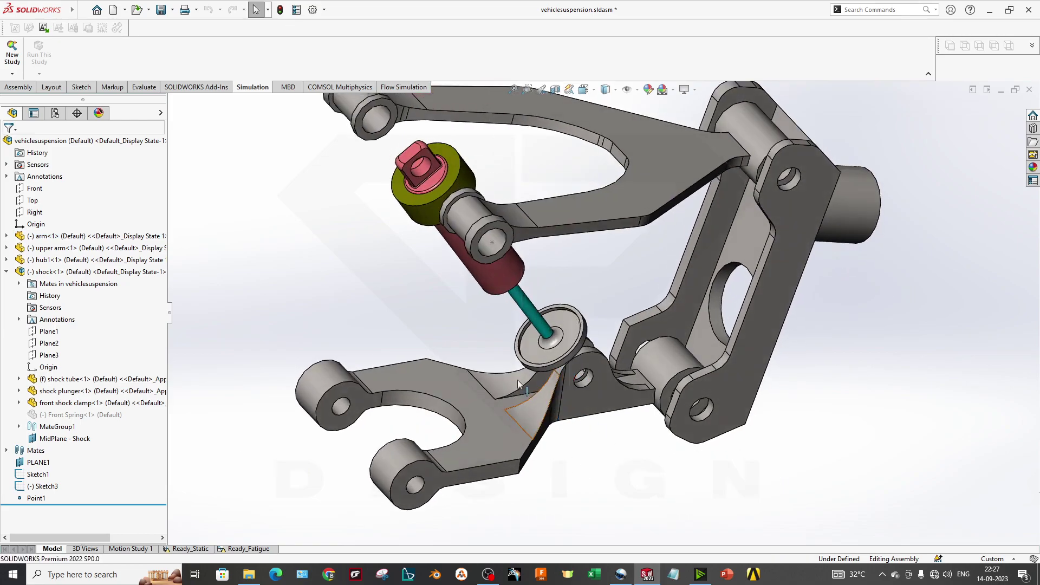
pyautogui.moveTo(498, 343); pyautogui.dragTo(522, 244, button='middle')
pyautogui.scroll(3, 557, 274)
pyautogui.scroll(-5, 717, 333)
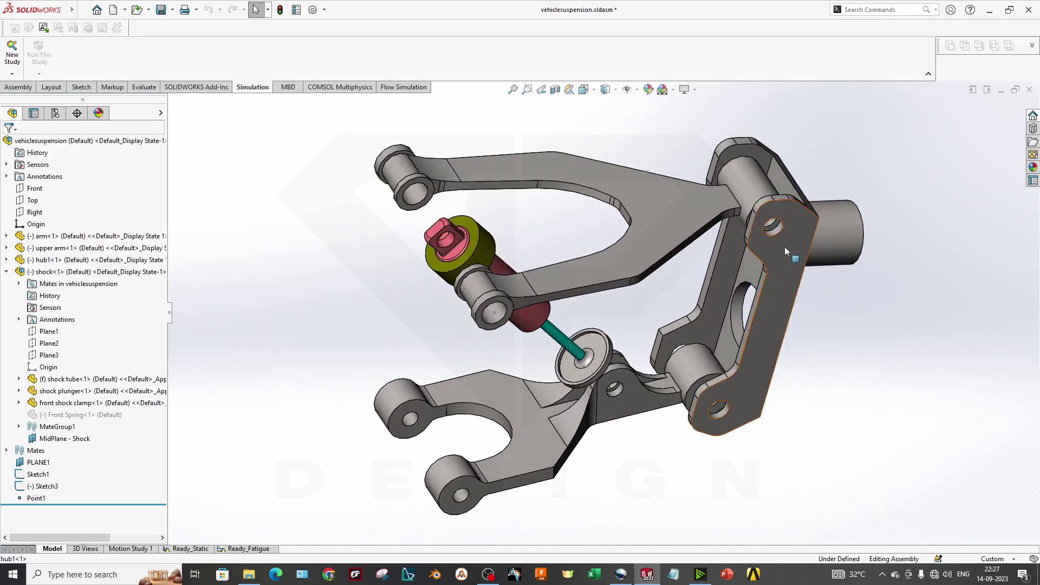
pyautogui.click(784, 246)
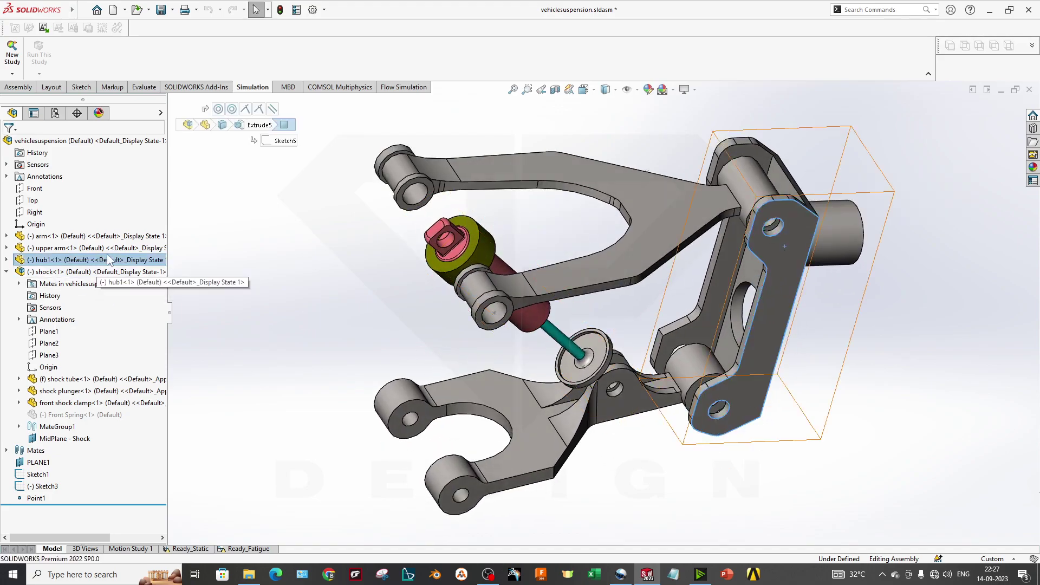
pyautogui.keyDown('ctrl'); pyautogui.moveTo(805, 342); pyautogui.dragTo(711, 364, button='middle'); pyautogui.keyUp('ctrl')
pyautogui.click(530, 433)
pyautogui.moveTo(525, 469)
pyautogui.mouseDown(button='middle')
pyautogui.moveTo(517, 457)
pyautogui.moveTo(532, 403)
pyautogui.mouseUp(button='middle')
pyautogui.click(413, 303)
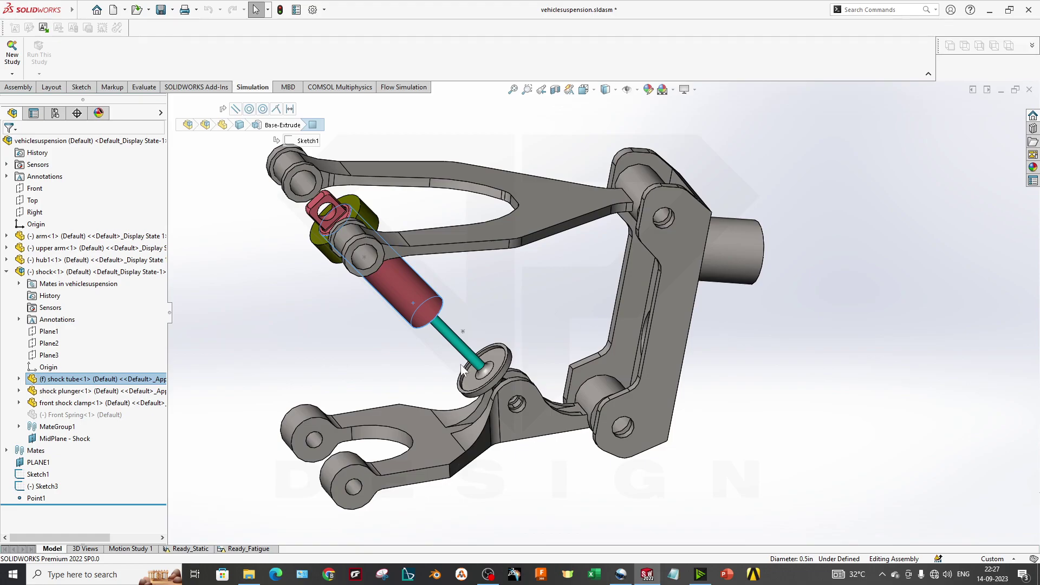
pyautogui.moveTo(461, 365); pyautogui.dragTo(455, 357, button='middle')
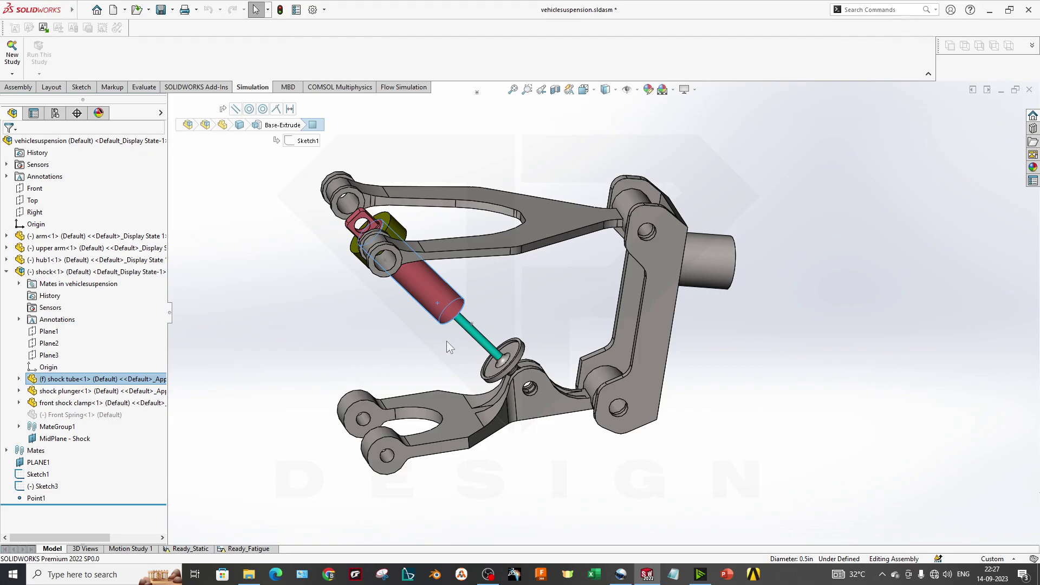
# Open the Ready_Static study and examine the suspension model with its applied loads from different angles.
pyautogui.click(200, 549)
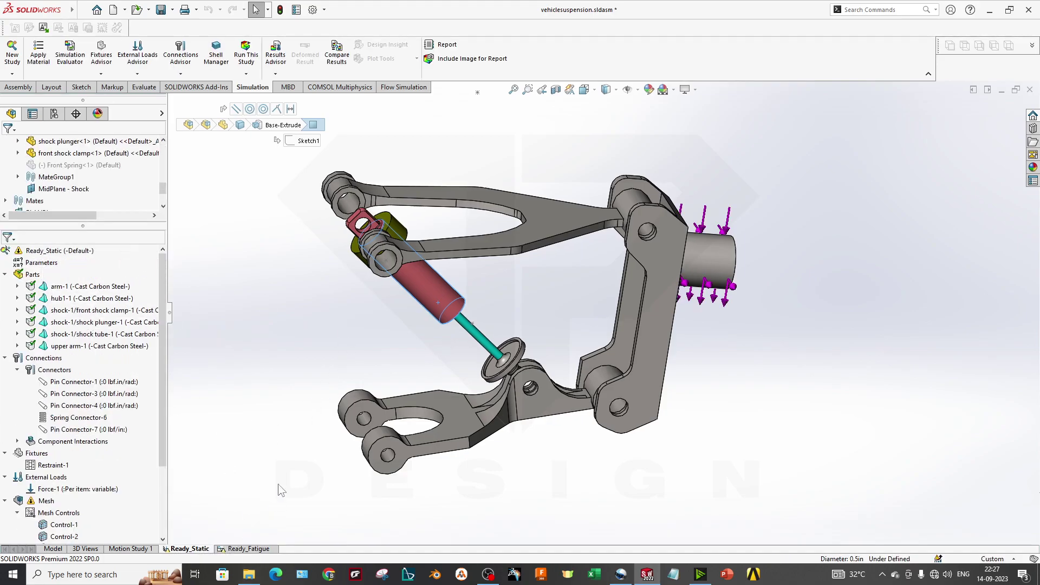
pyautogui.click(272, 411)
pyautogui.click(419, 295)
pyautogui.click(456, 375)
pyautogui.moveTo(457, 375); pyautogui.dragTo(577, 345, button='middle')
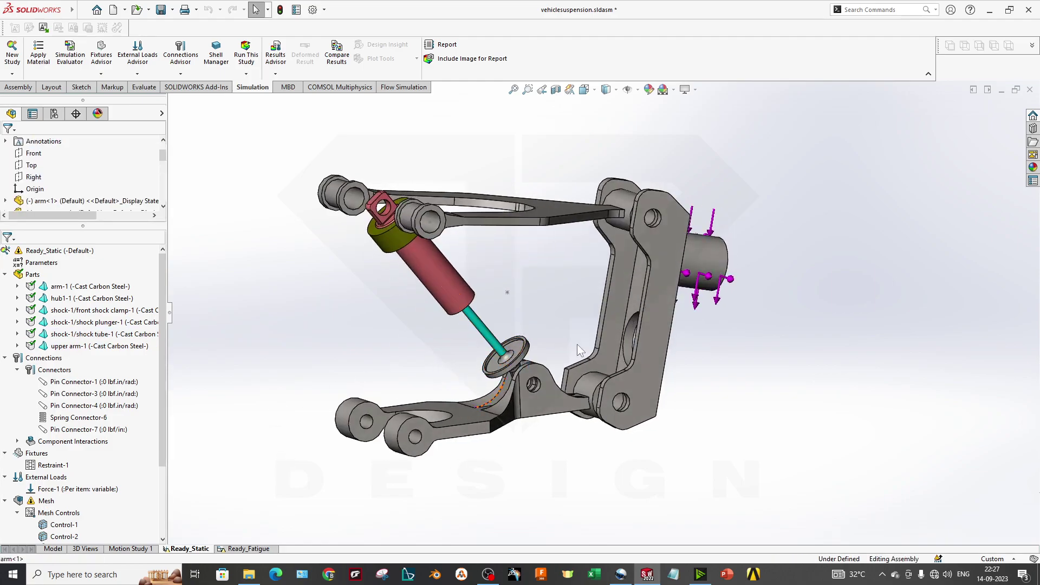
pyautogui.scroll(-1, 577, 346)
pyautogui.scroll(1, 606, 303)
pyautogui.scroll(-1, 428, 284)
pyautogui.moveTo(517, 337); pyautogui.dragTo(542, 371, button='middle')
pyautogui.scroll(2, 542, 373)
# Highlight the arm-1 and upper arm-1 study parts in the model, widening the study tree to read full names.
pyautogui.click(87, 286)
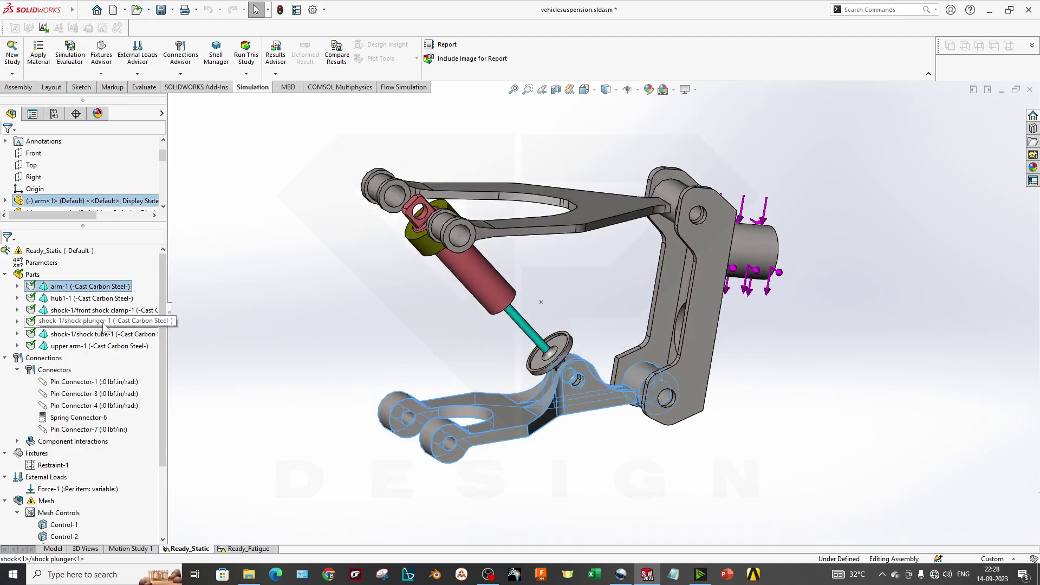
pyautogui.moveTo(175, 316); pyautogui.dragTo(241, 317)
pyautogui.click(135, 350)
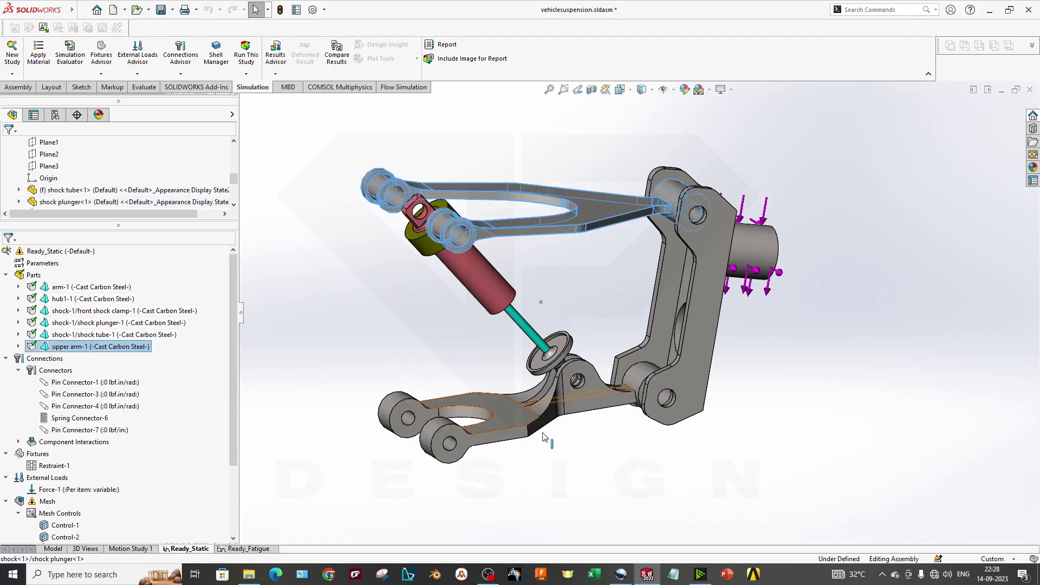
pyautogui.moveTo(629, 414)
pyautogui.mouseDown(button='middle')
pyautogui.moveTo(571, 420)
pyautogui.moveTo(663, 455)
pyautogui.moveTo(614, 442)
pyautogui.moveTo(621, 406)
pyautogui.mouseUp(button='middle')
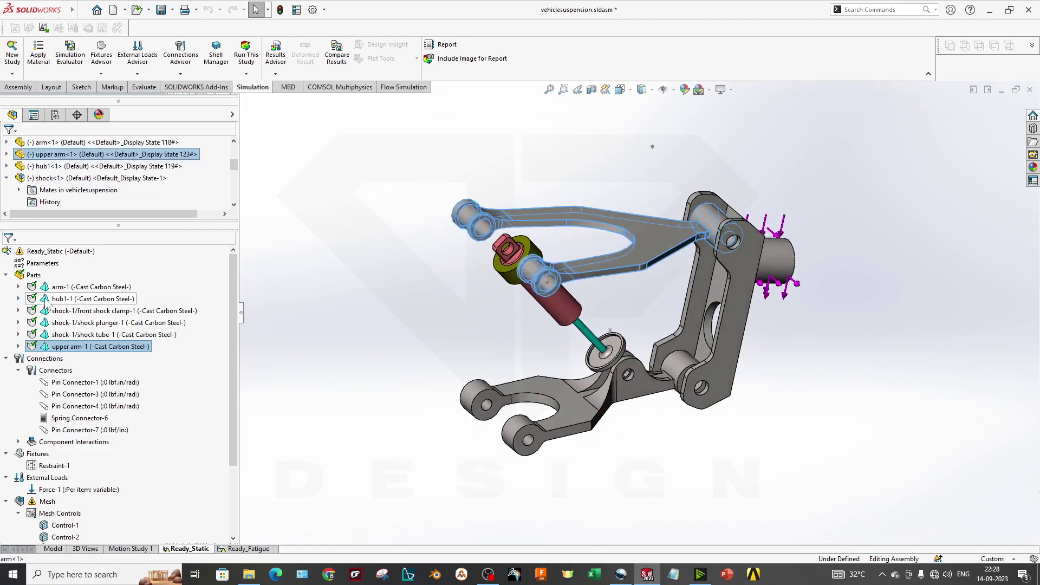
# Highlight Pin Connector-1 and inspect the connector locations on the lower arm and the shock absorber.
pyautogui.click(125, 384)
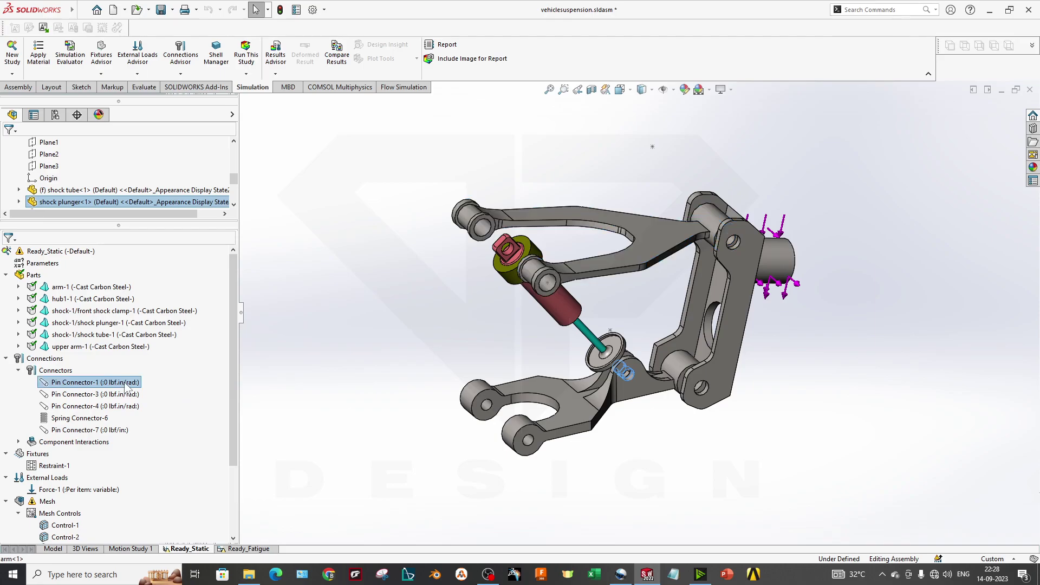
pyautogui.moveTo(524, 338); pyautogui.dragTo(675, 324, button='middle')
pyautogui.scroll(-3, 682, 332)
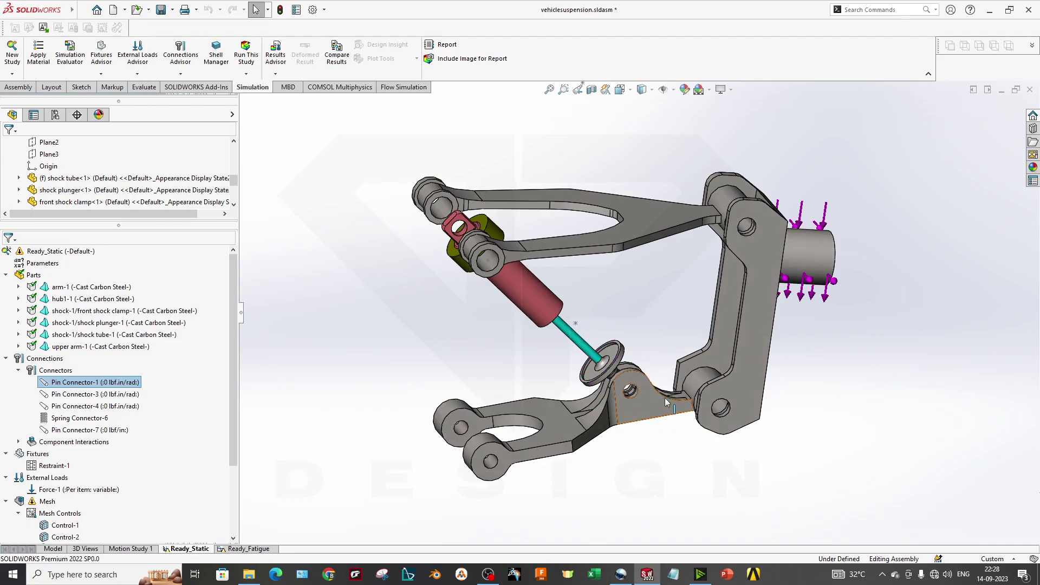
pyautogui.click(638, 478)
pyautogui.moveTo(643, 424); pyautogui.dragTo(678, 440, button='middle')
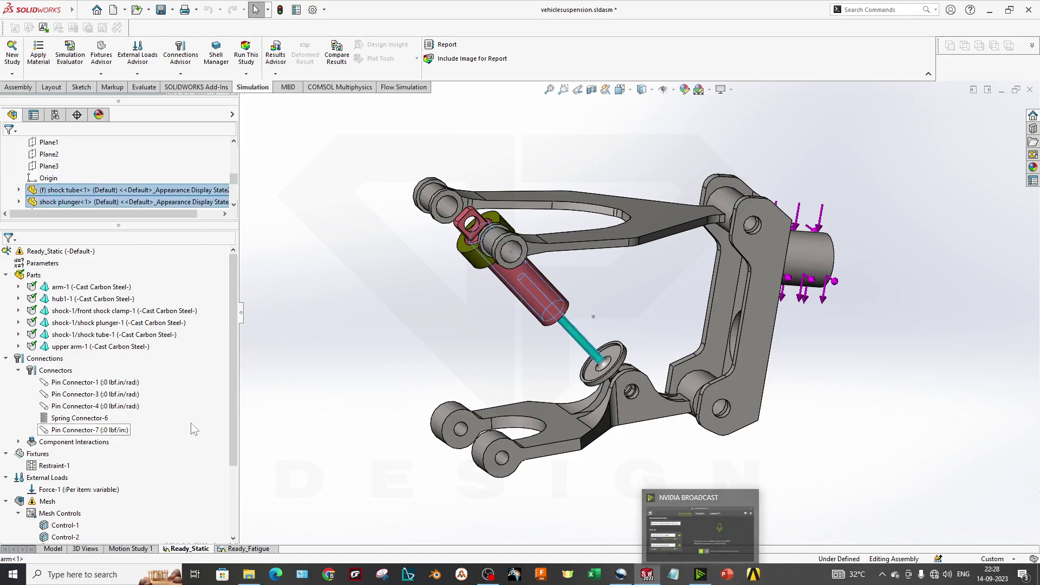
pyautogui.scroll(1, 135, 179)
pyautogui.moveTo(571, 373); pyautogui.dragTo(656, 375, button='middle')
pyautogui.scroll(-1, 674, 318)
pyautogui.scroll(3, 656, 376)
pyautogui.scroll(-2, 636, 343)
pyautogui.moveTo(626, 312); pyautogui.dragTo(622, 283, button='middle')
# Review the connector types that can be added to the study's connections, without adding one.
pyautogui.click(45, 358)
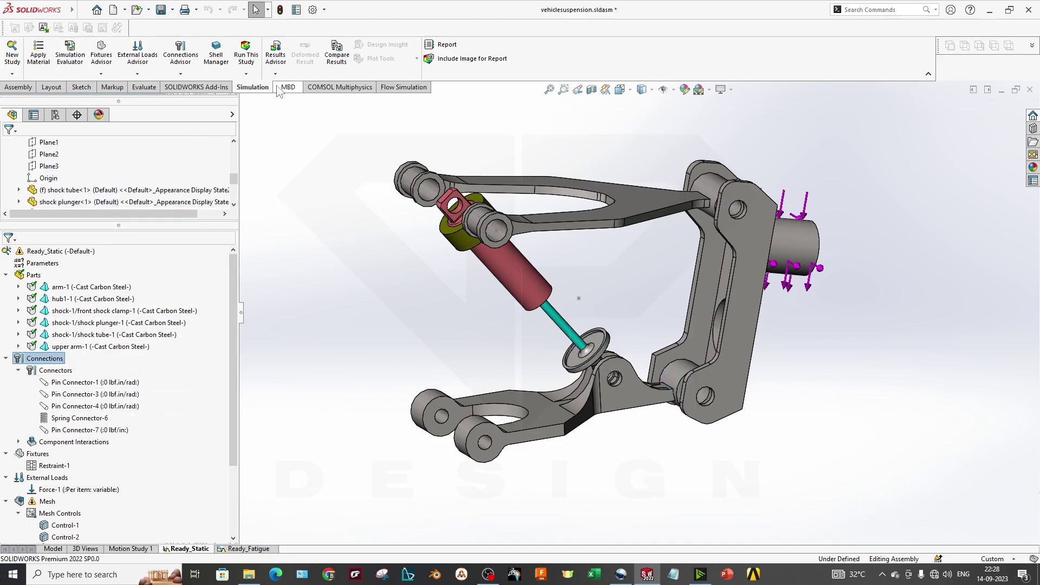
pyautogui.click(143, 76)
pyautogui.click(245, 74)
pyautogui.click(140, 75)
pyautogui.click(139, 75)
pyautogui.scroll(2, 80, 198)
pyautogui.rightClick(42, 359)
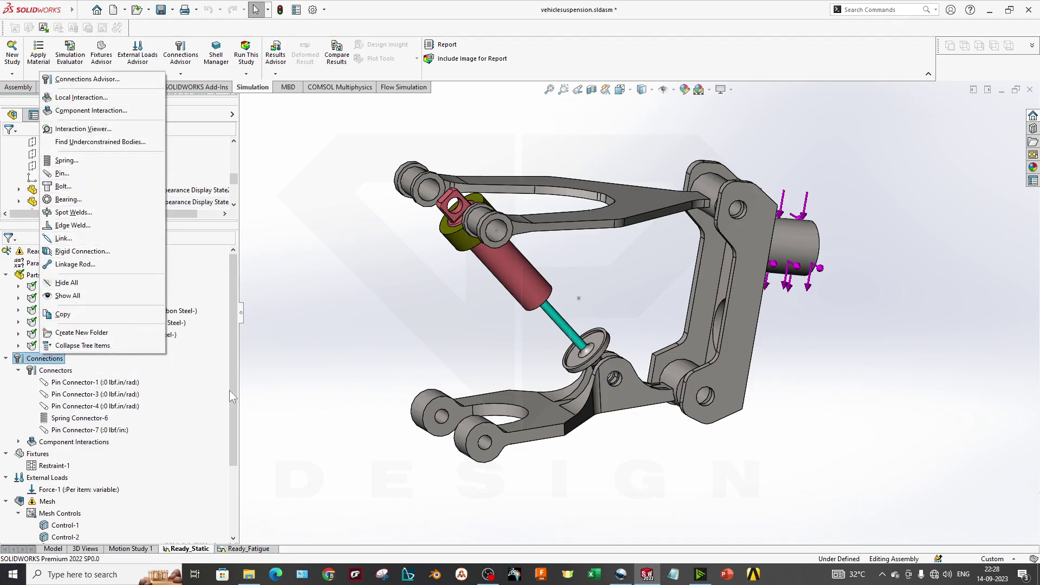
pyautogui.click(246, 405)
# Highlight Pin Connector-1 and closely examine the shock bracket hole on the lower arm where it acts.
pyautogui.click(95, 382)
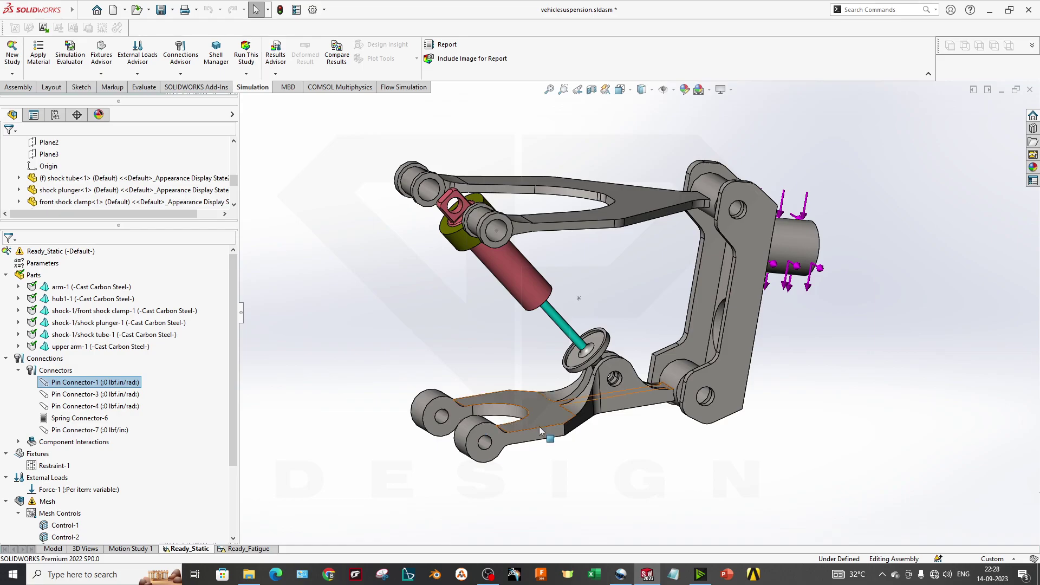
pyautogui.scroll(-2, 601, 433)
pyautogui.click(610, 431)
pyautogui.scroll(-1, 637, 327)
pyautogui.moveTo(639, 330); pyautogui.dragTo(490, 356, button='middle')
pyautogui.scroll(-3, 631, 348)
pyautogui.click(620, 343)
pyautogui.scroll(5, 650, 341)
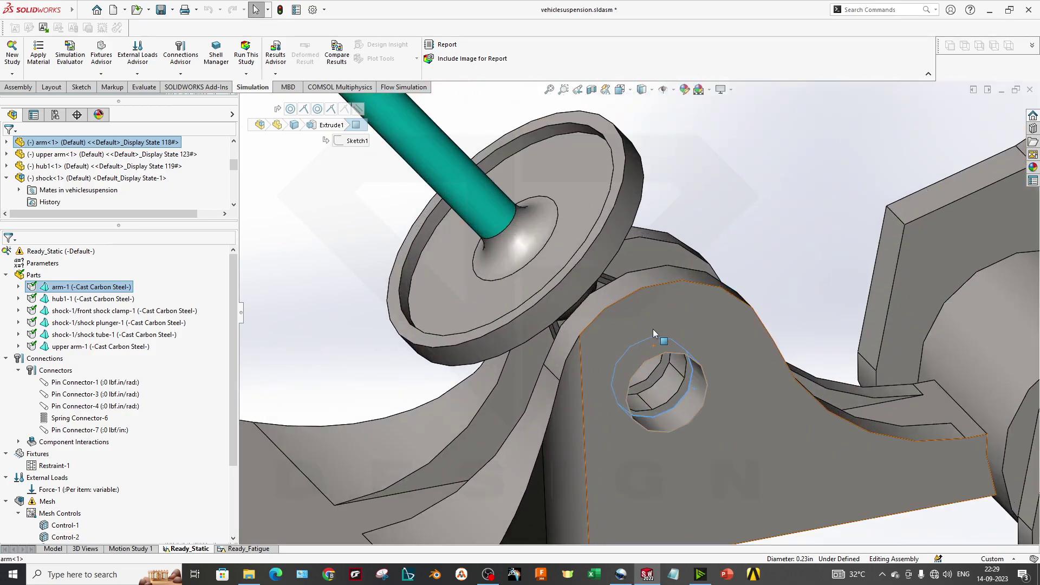
pyautogui.moveTo(649, 339); pyautogui.dragTo(687, 358, button='middle')
pyautogui.scroll(-4, 635, 394)
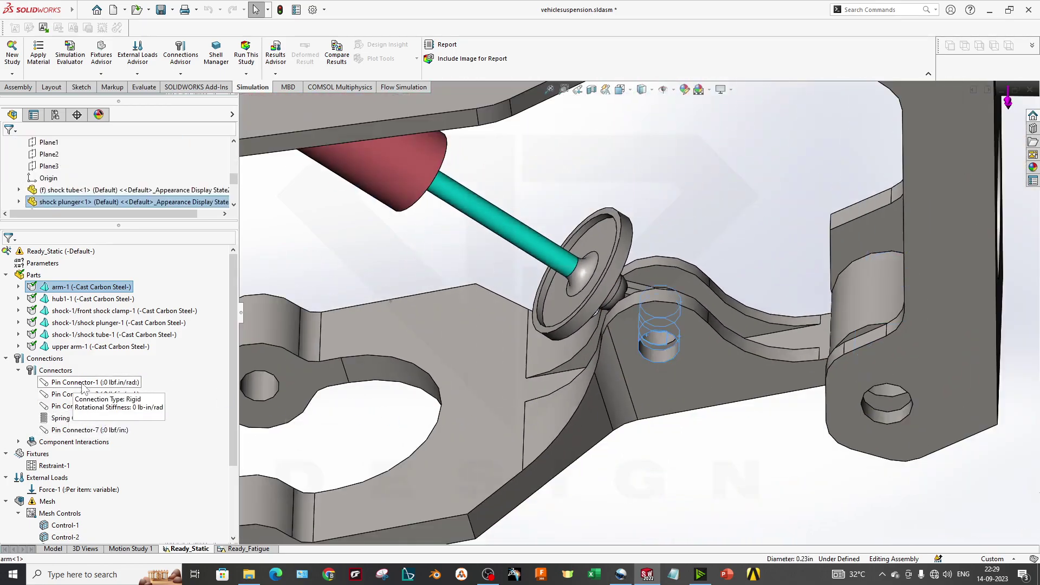
# Open the definition of Pin Connector-1 and highlight its two lower arm faces and shock plunger face.
pyautogui.rightClick(82, 387)
pyautogui.click(101, 394)
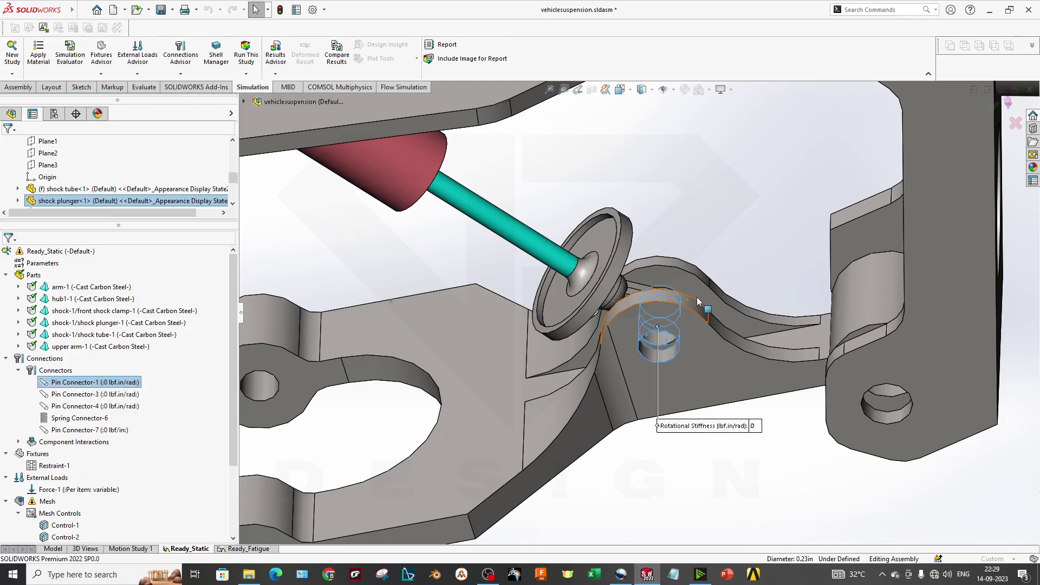
pyautogui.scroll(-2, 697, 297)
pyautogui.click(68, 259)
pyautogui.click(67, 268)
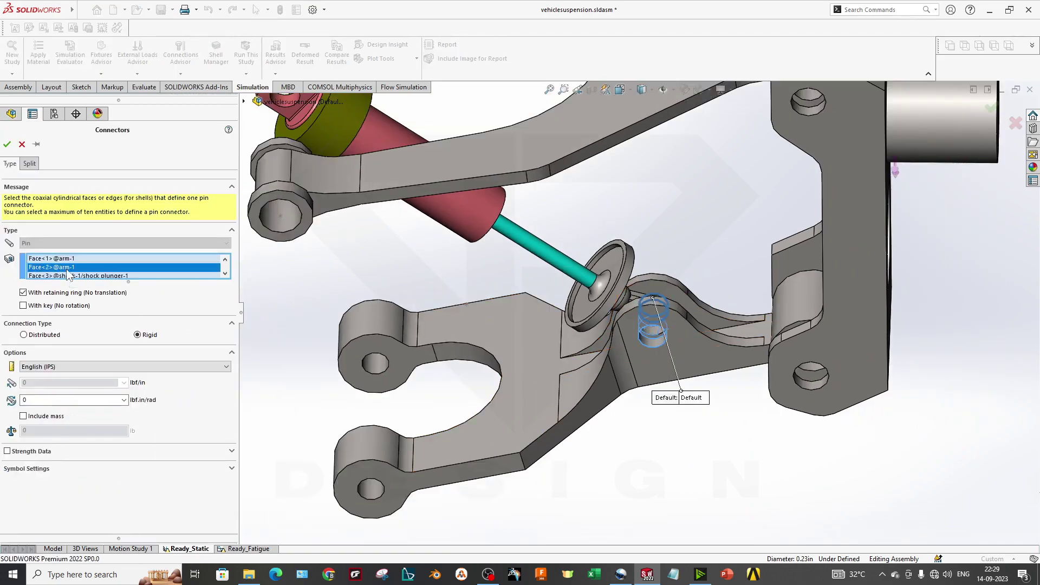
pyautogui.moveTo(579, 277); pyautogui.dragTo(563, 325, button='middle')
pyautogui.click(89, 275)
# Inspect the pin joint between the lower arm and shock plunger, and accept the rigid connector definition with its retaining ring.
pyautogui.scroll(3, 644, 303)
pyautogui.scroll(-3, 636, 314)
pyautogui.moveTo(624, 339); pyautogui.dragTo(645, 348, button='middle')
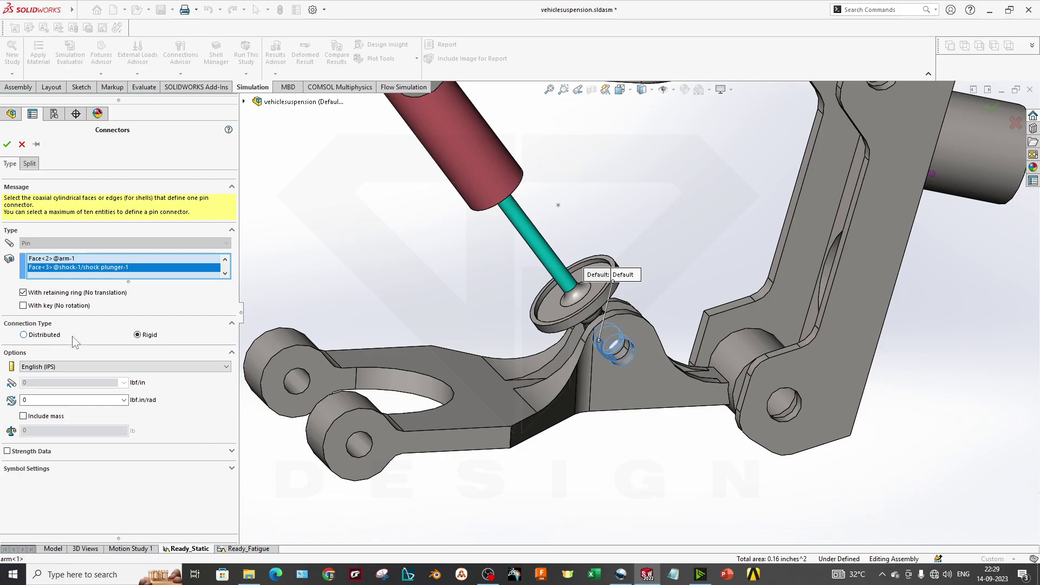
pyautogui.scroll(-5, 610, 395)
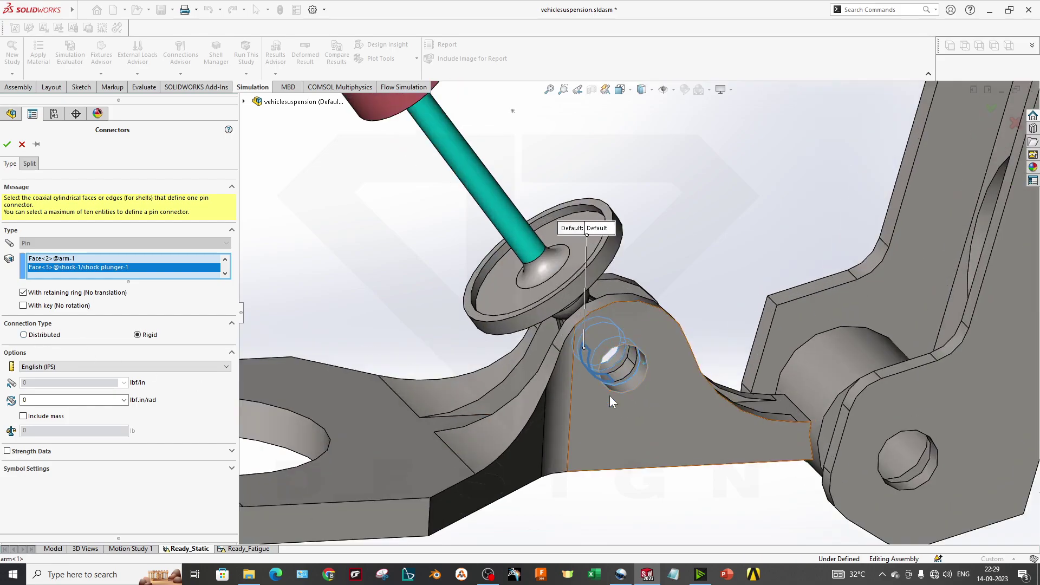
pyautogui.scroll(8, 609, 394)
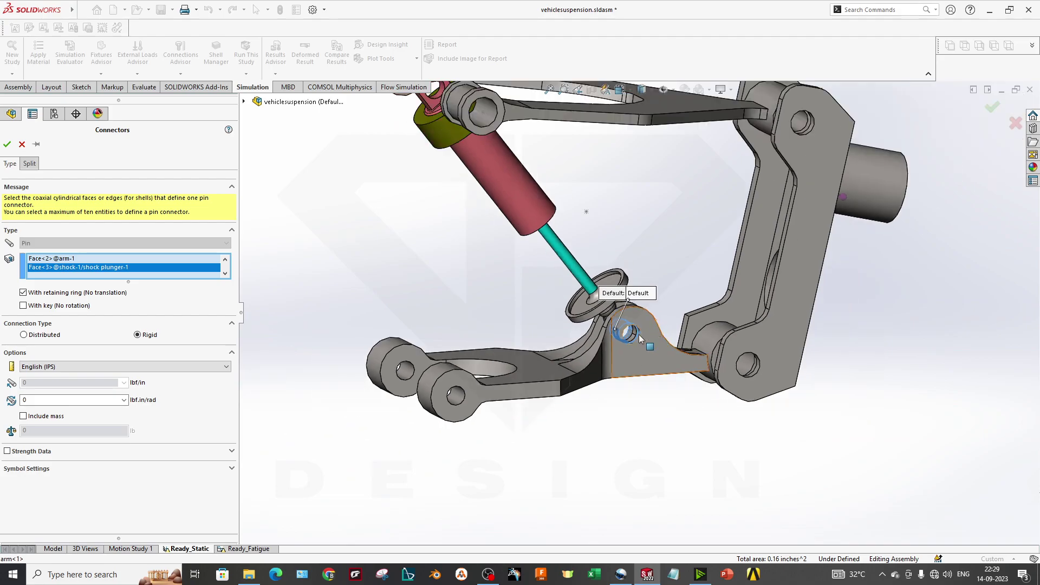
pyautogui.scroll(-3, 549, 304)
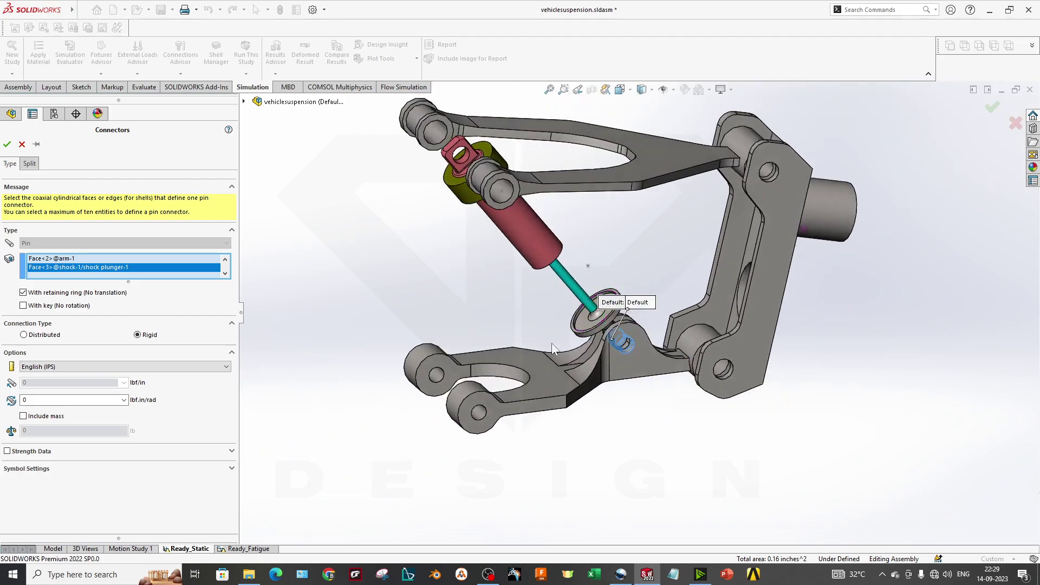
pyautogui.click(7, 144)
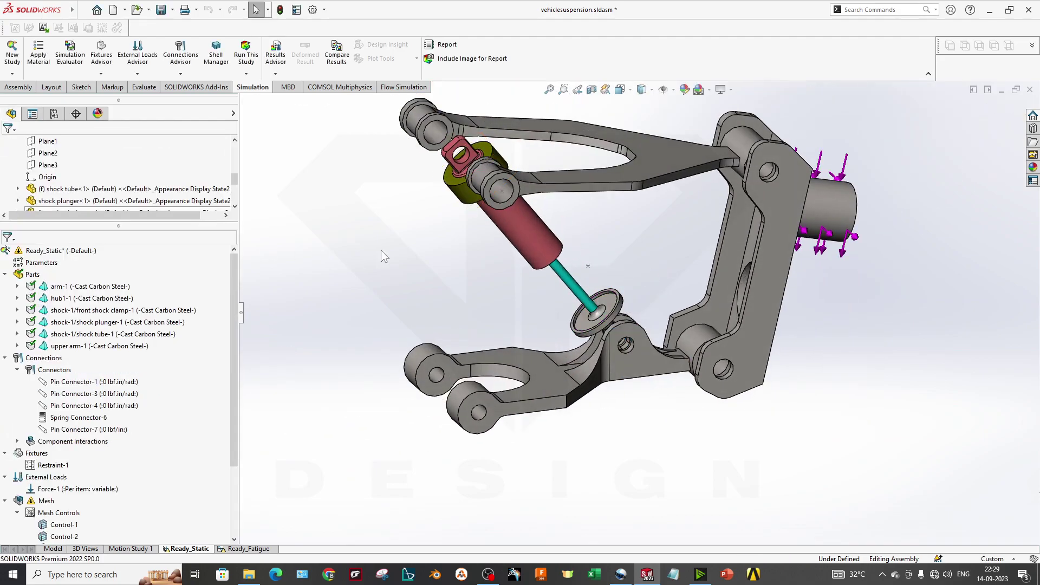
# Examine the definition of Pin Connector-3 at the joint between the hub and lower arm, and accept it without changes.
pyautogui.scroll(-3, 658, 223)
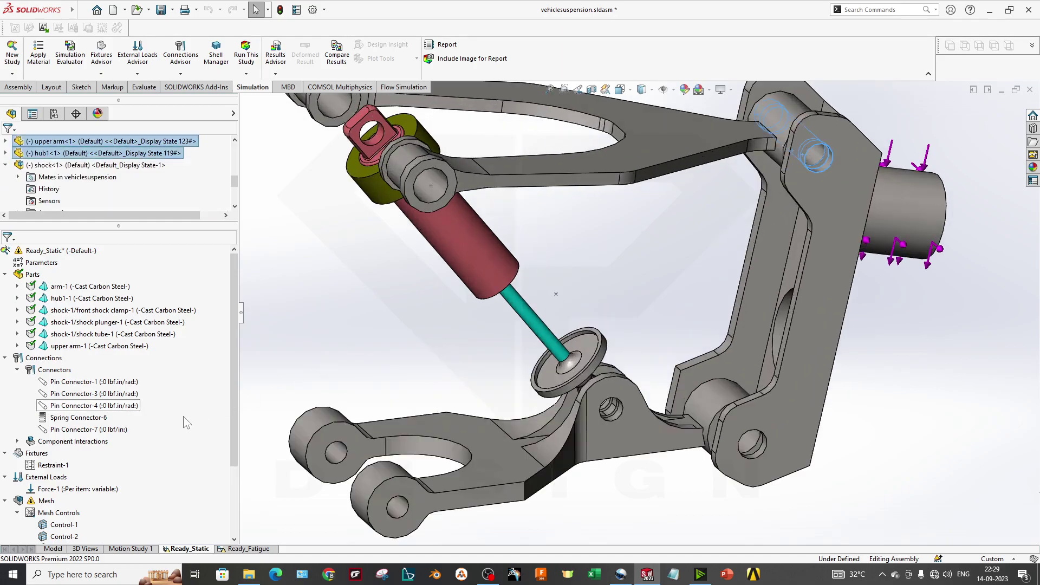
pyautogui.click(125, 396)
pyautogui.rightClick(126, 396)
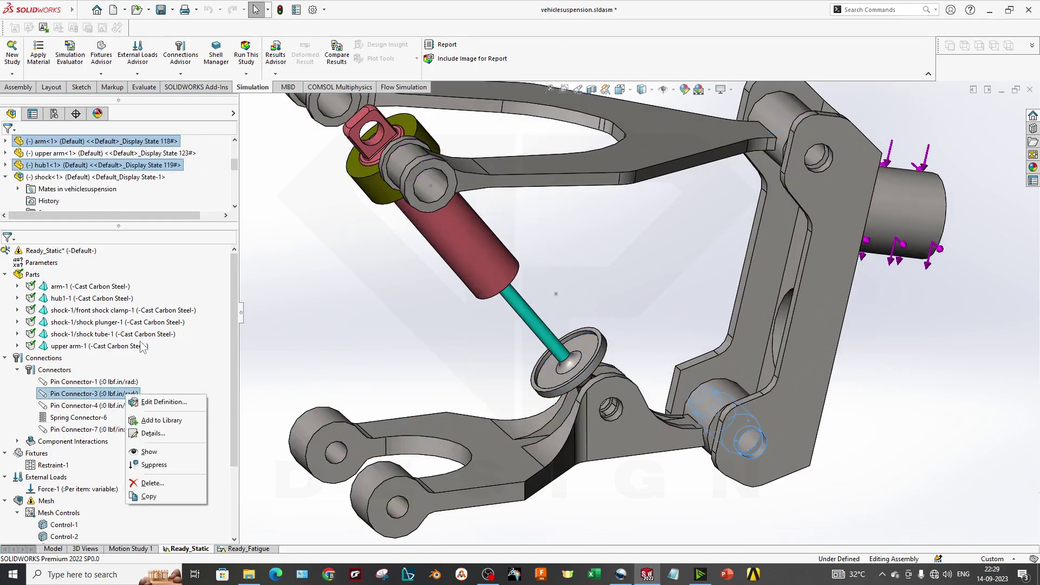
pyautogui.click(157, 402)
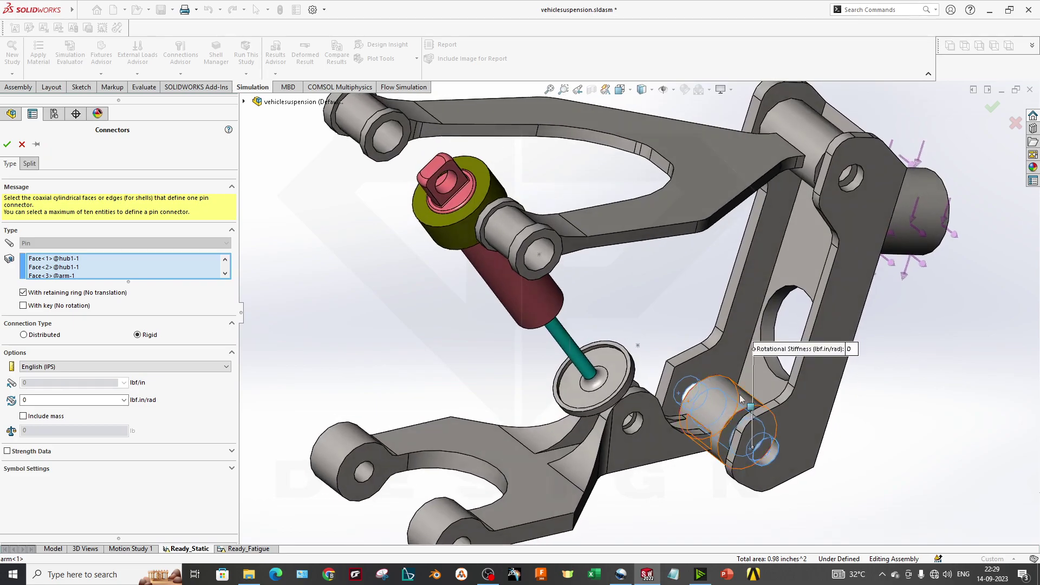
pyautogui.scroll(3, 733, 432)
pyautogui.scroll(-4, 697, 411)
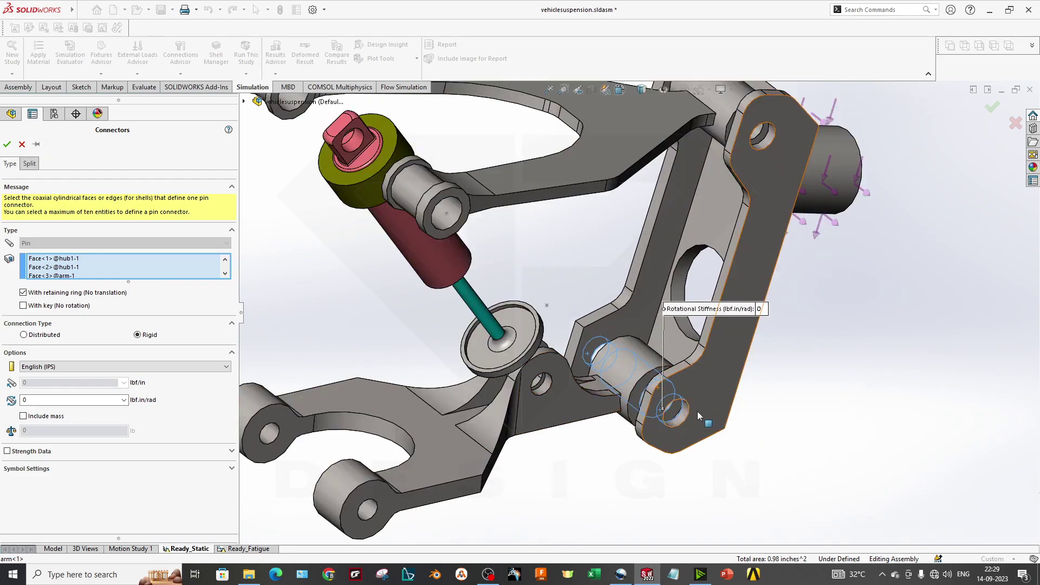
pyautogui.scroll(-2, 641, 409)
pyautogui.moveTo(684, 401); pyautogui.dragTo(635, 430, button='middle')
pyautogui.scroll(5, 629, 410)
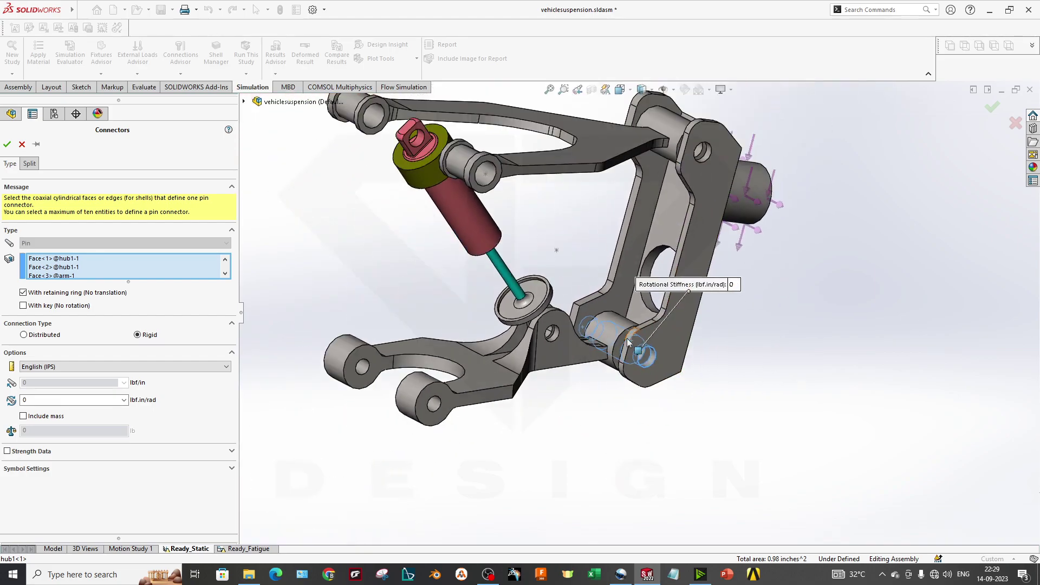
pyautogui.scroll(-2, 606, 285)
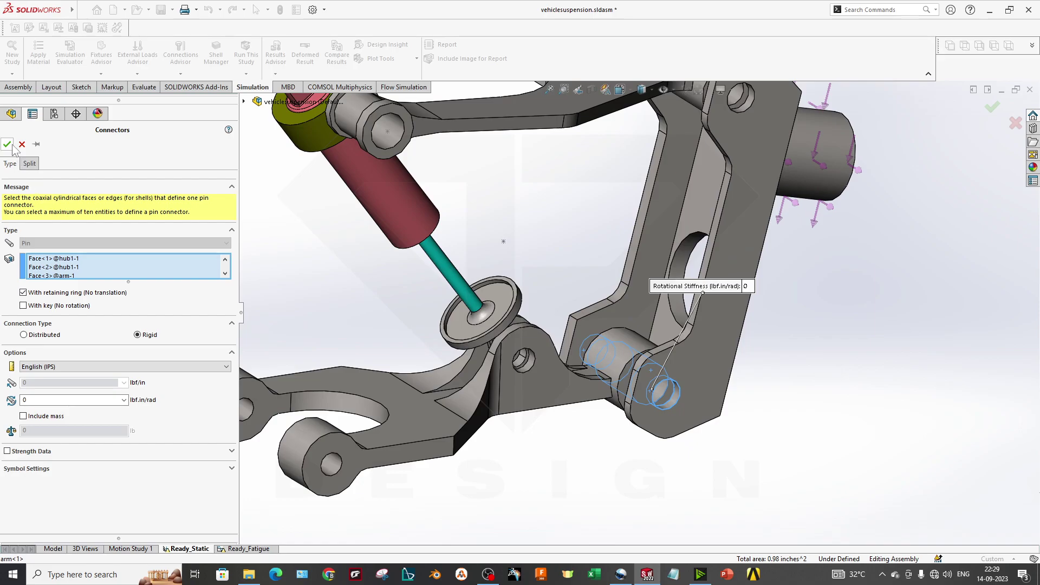
pyautogui.click(9, 146)
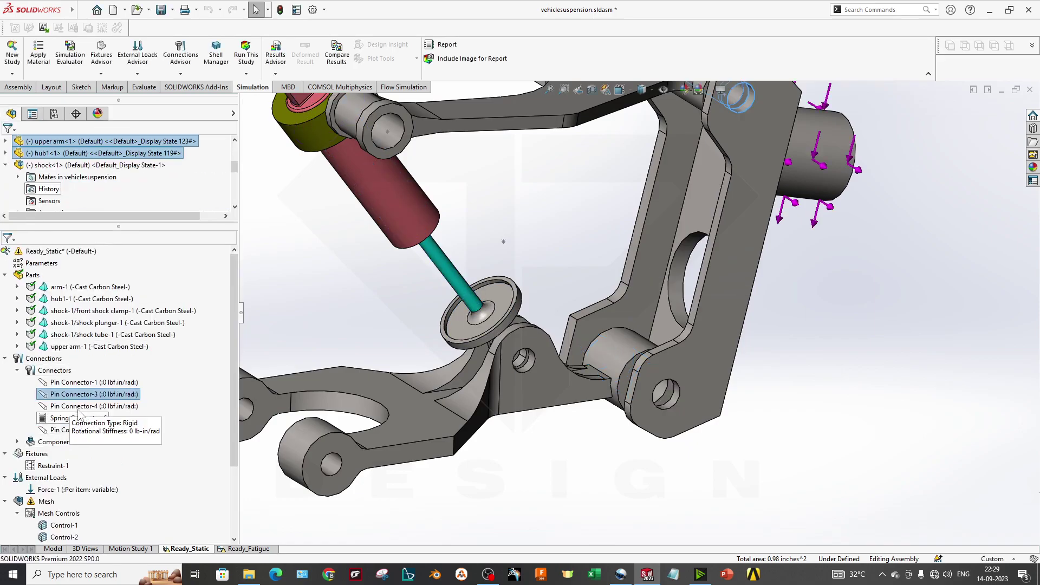
# Examine the definition of Pin Connector-4 at the joint between the hub and upper arm, and accept it without changes.
pyautogui.rightClick(79, 408)
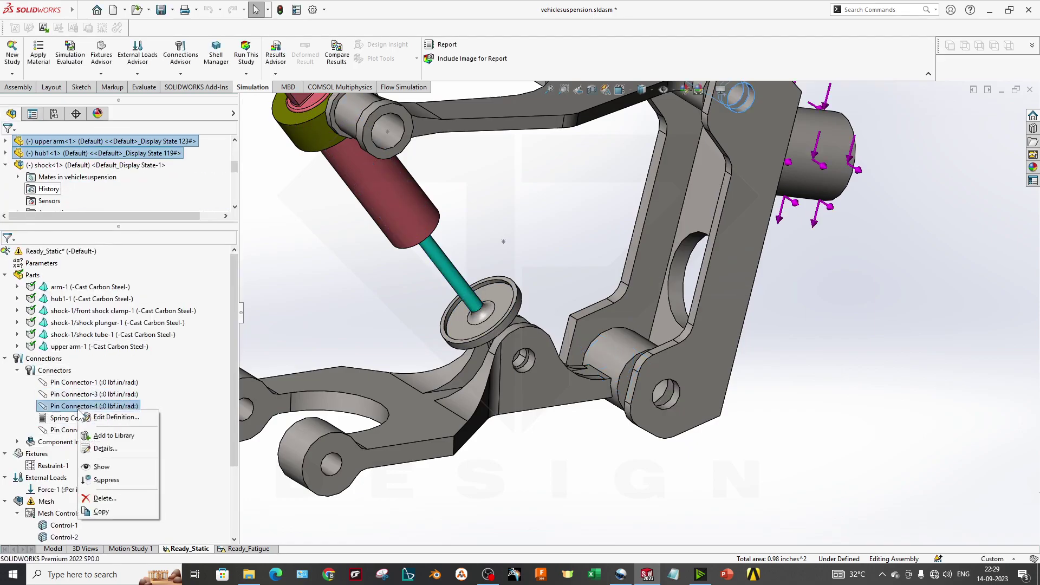
pyautogui.click(128, 423)
pyautogui.scroll(4, 634, 244)
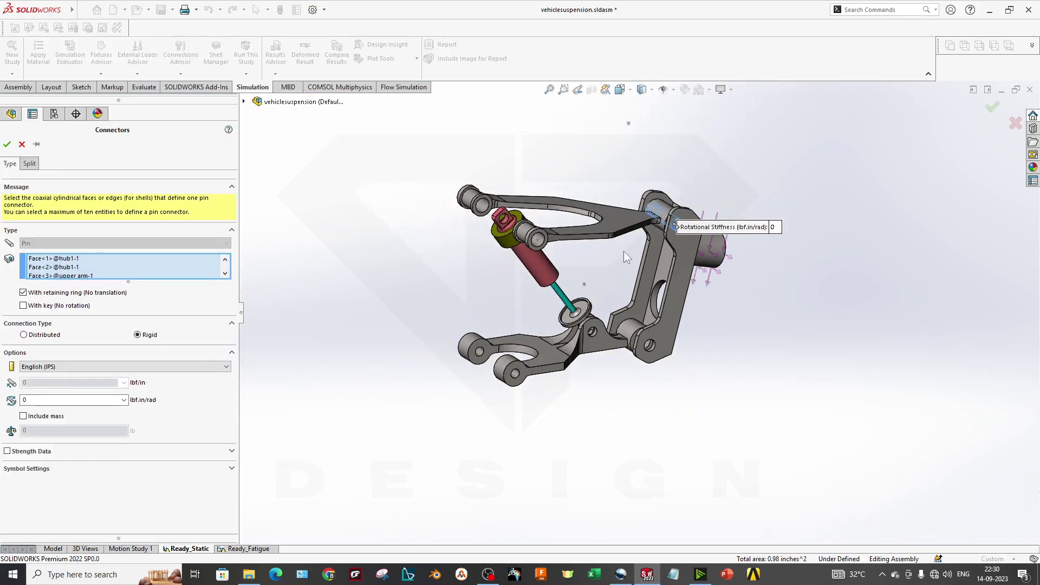
pyautogui.scroll(-5, 635, 244)
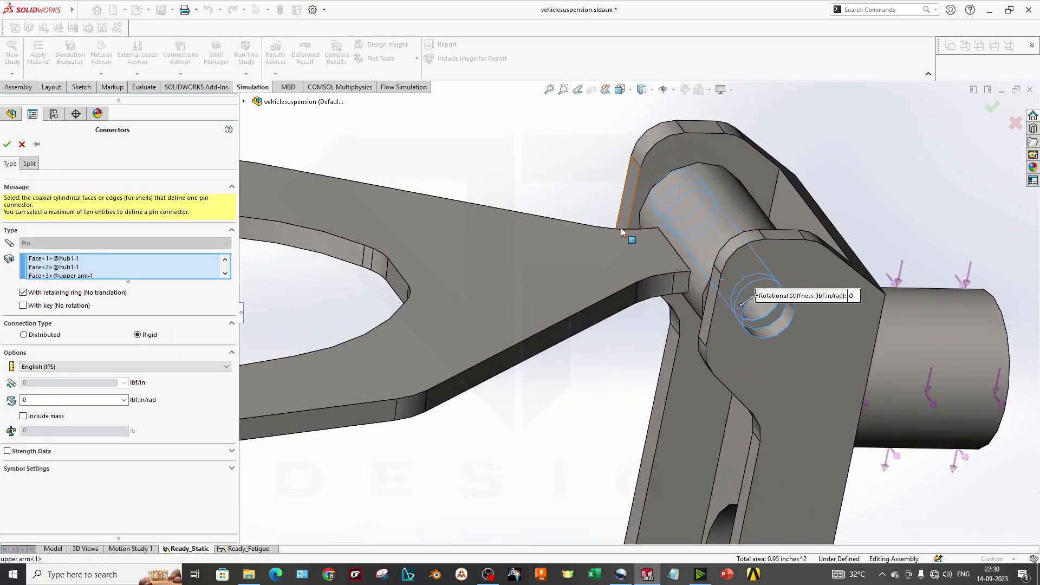
pyautogui.moveTo(621, 232); pyautogui.dragTo(625, 267, button='middle')
pyautogui.scroll(2, 626, 269)
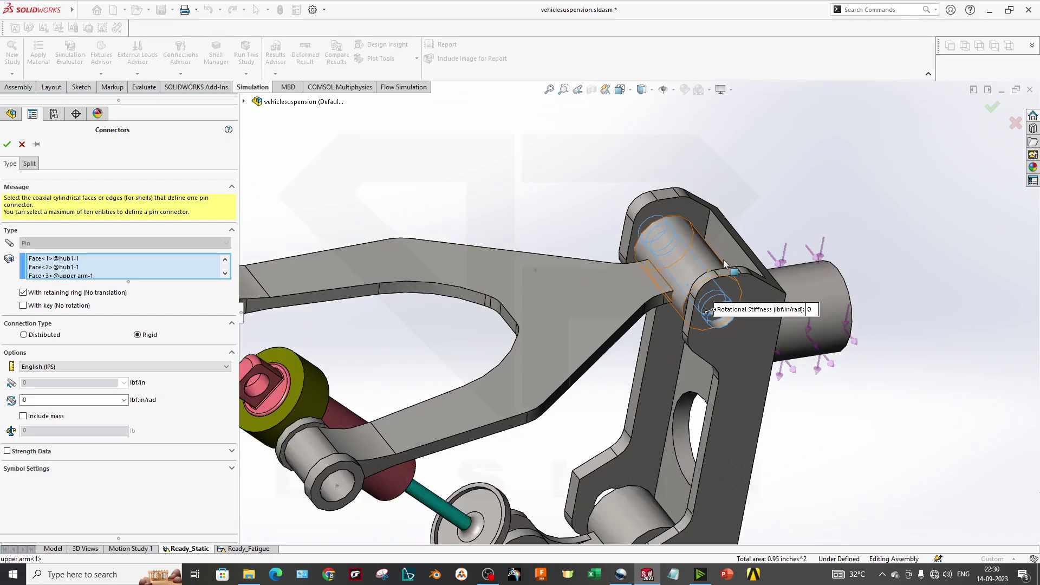
pyautogui.scroll(-2, 722, 259)
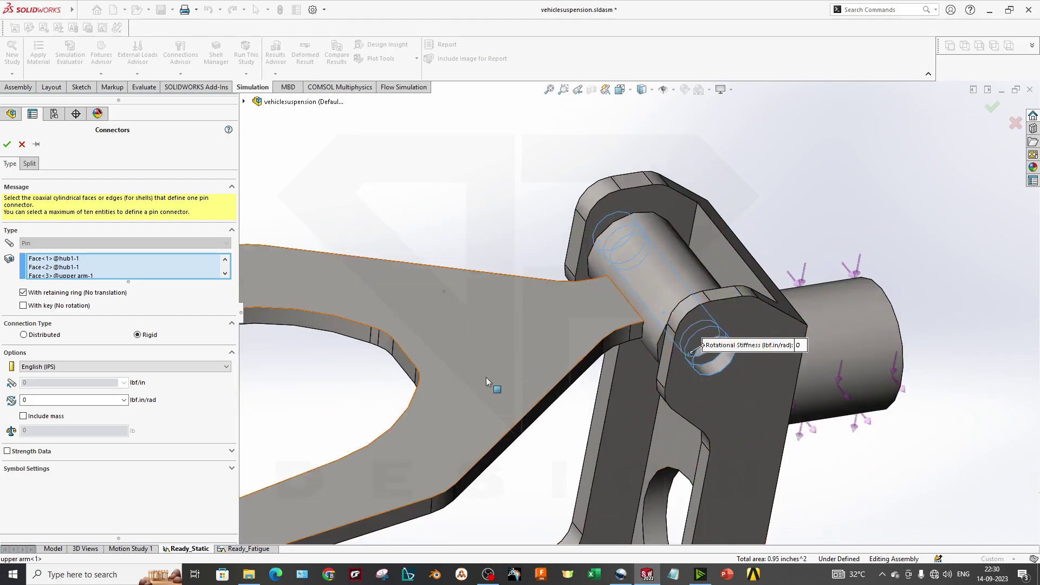
pyautogui.click(7, 143)
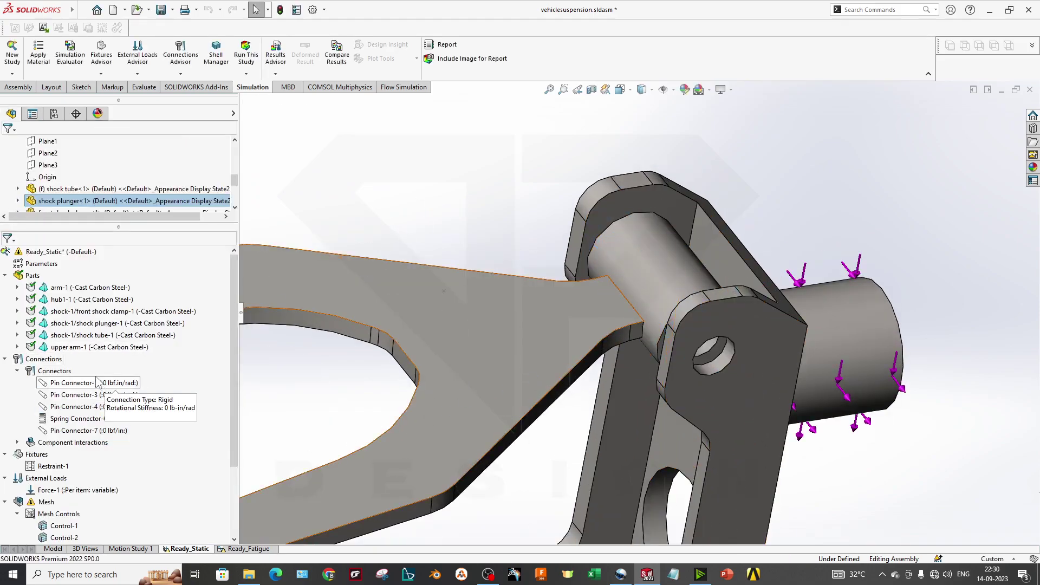
pyautogui.rightClick(65, 371)
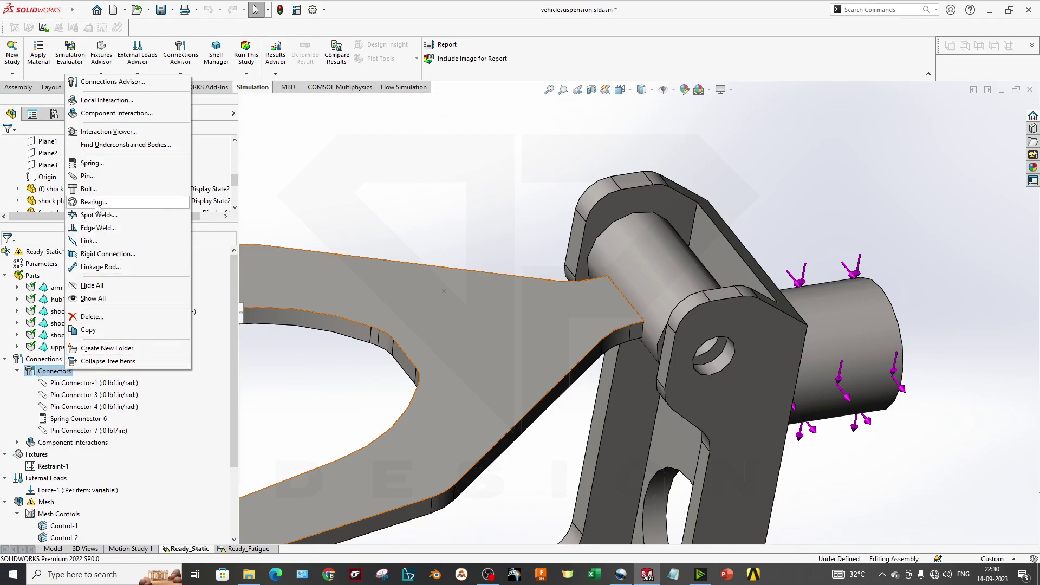
pyautogui.click(100, 179)
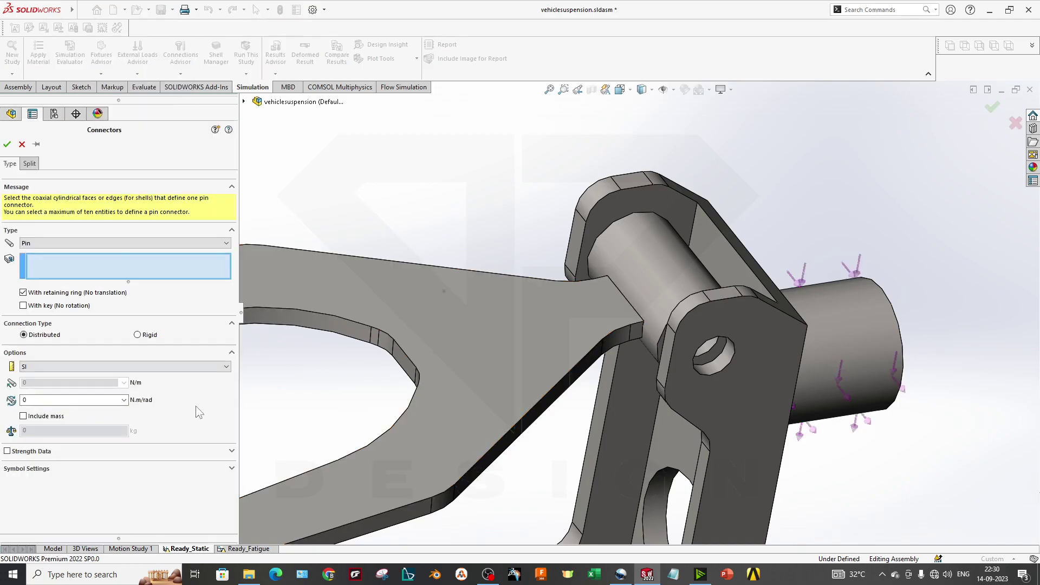
pyautogui.click(714, 366)
pyautogui.click(714, 368)
pyautogui.click(710, 358)
pyautogui.click(23, 145)
# Examine the definition of Pin Connector-7 between the shock plunger and shock tube, and close it without changes.
pyautogui.scroll(2, 506, 415)
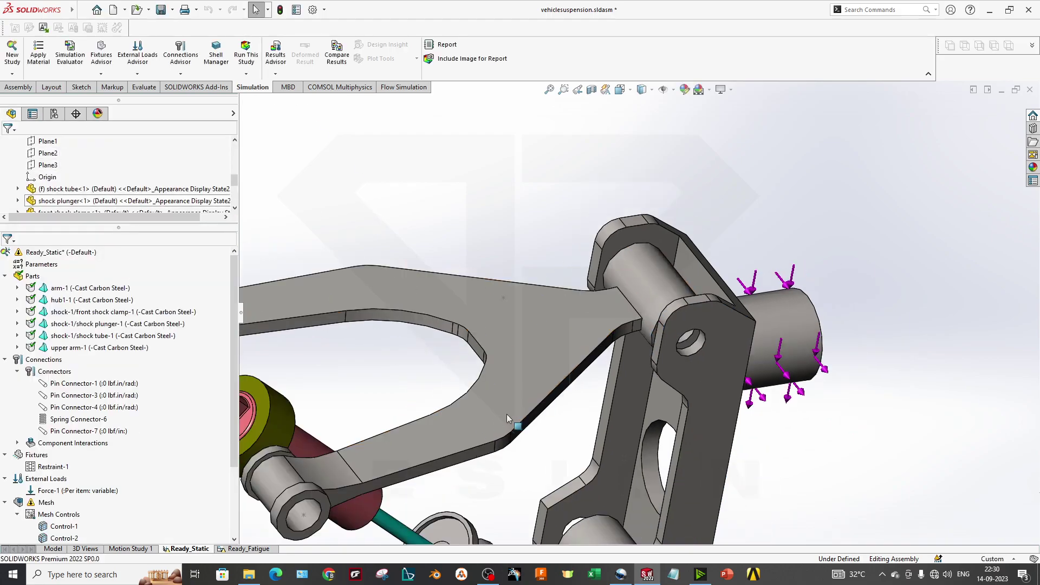
pyautogui.click(84, 383)
pyautogui.click(81, 431)
pyautogui.rightClick(82, 431)
pyautogui.click(108, 437)
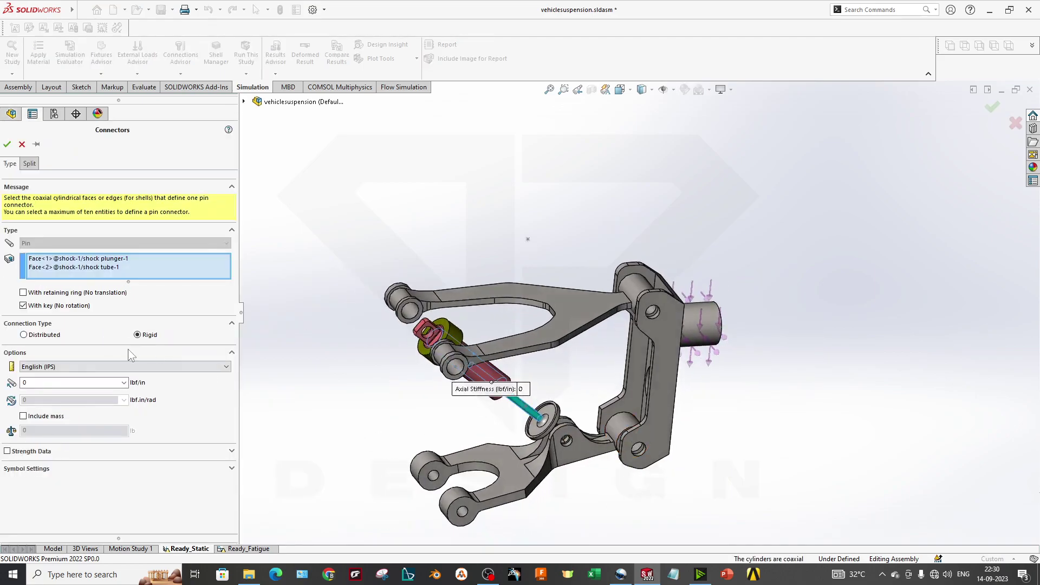
pyautogui.scroll(-5, 454, 317)
pyautogui.moveTo(453, 317); pyautogui.dragTo(492, 439, button='middle')
pyautogui.scroll(3, 683, 433)
pyautogui.scroll(-2, 682, 433)
pyautogui.moveTo(681, 432); pyautogui.dragTo(566, 385, button='middle')
pyautogui.scroll(-5, 585, 374)
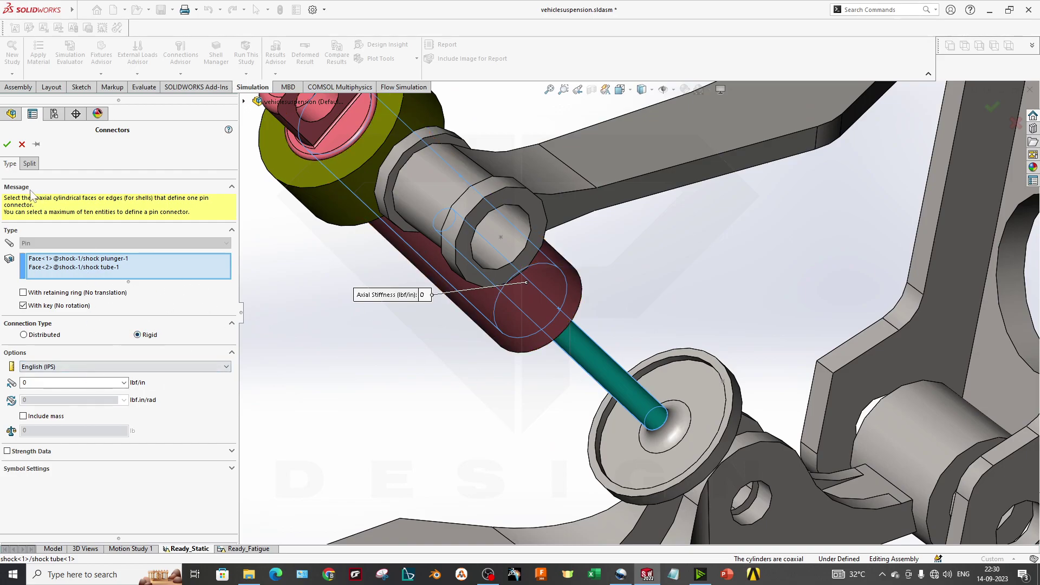
pyautogui.click(22, 144)
# Inspect the shock assembly between the two arms and highlight the disc face of the shock plunger.
pyautogui.scroll(2, 632, 355)
pyautogui.moveTo(626, 355); pyautogui.dragTo(603, 334, button='middle')
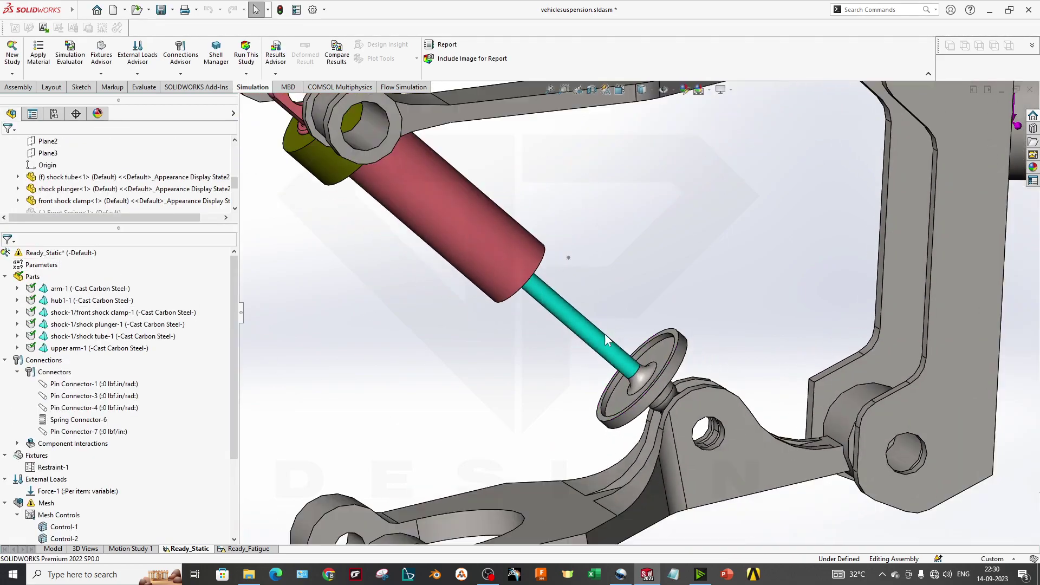
pyautogui.scroll(5, 603, 334)
pyautogui.scroll(2, 523, 384)
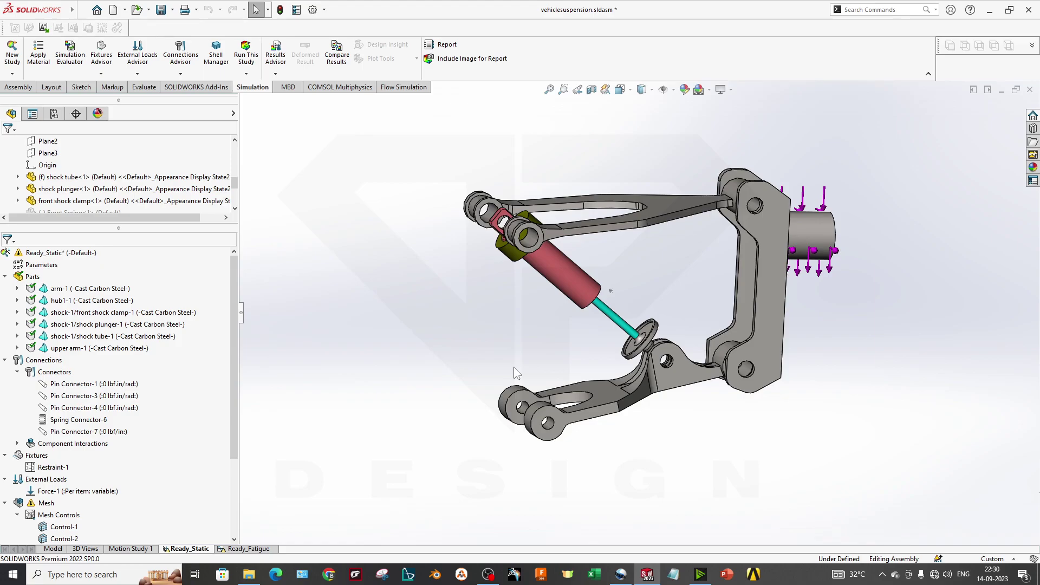
pyautogui.scroll(-3, 680, 336)
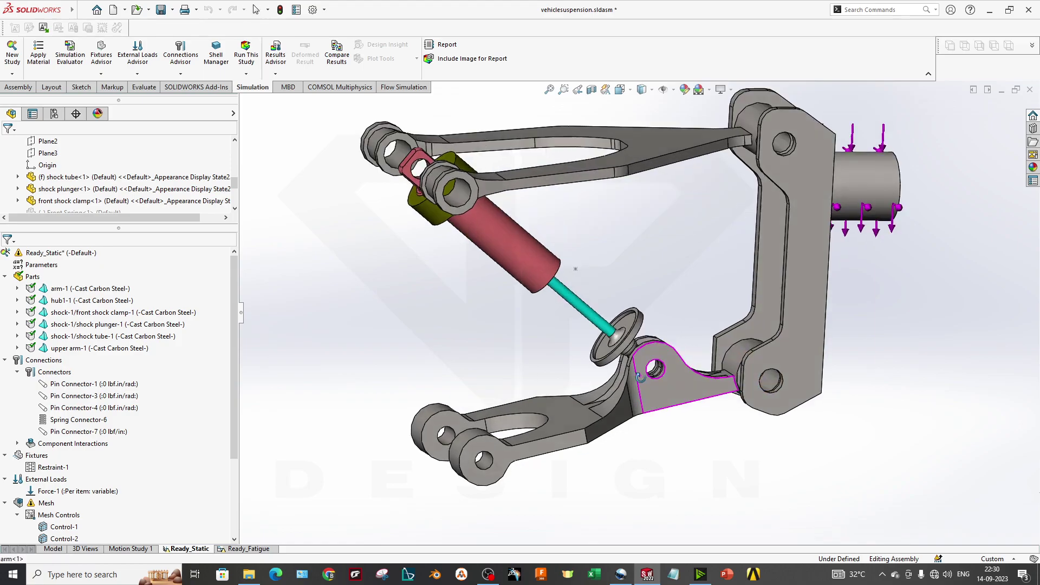
pyautogui.moveTo(641, 379); pyautogui.dragTo(658, 386, button='middle')
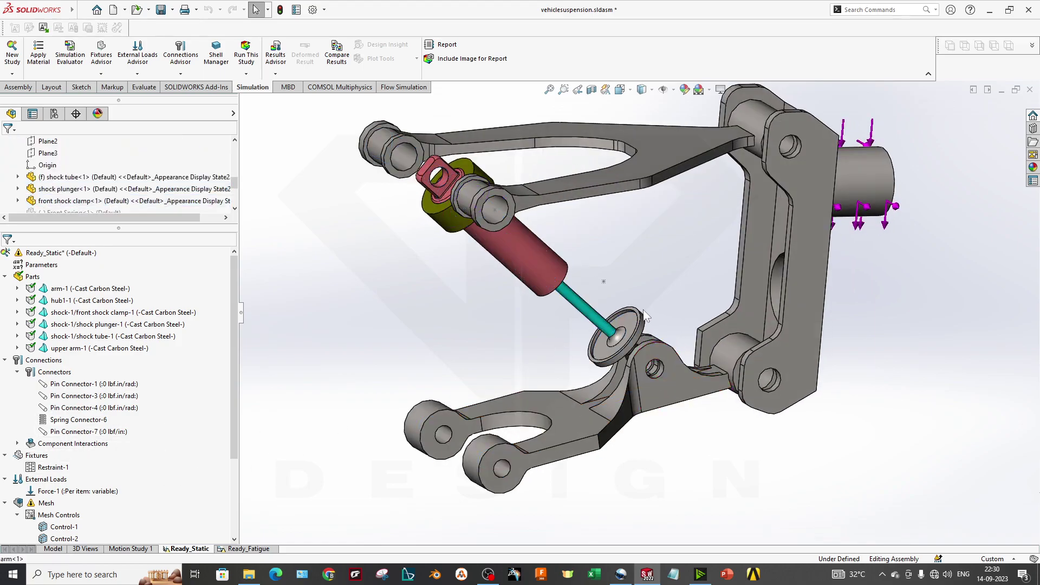
pyautogui.scroll(-3, 644, 316)
pyautogui.click(615, 326)
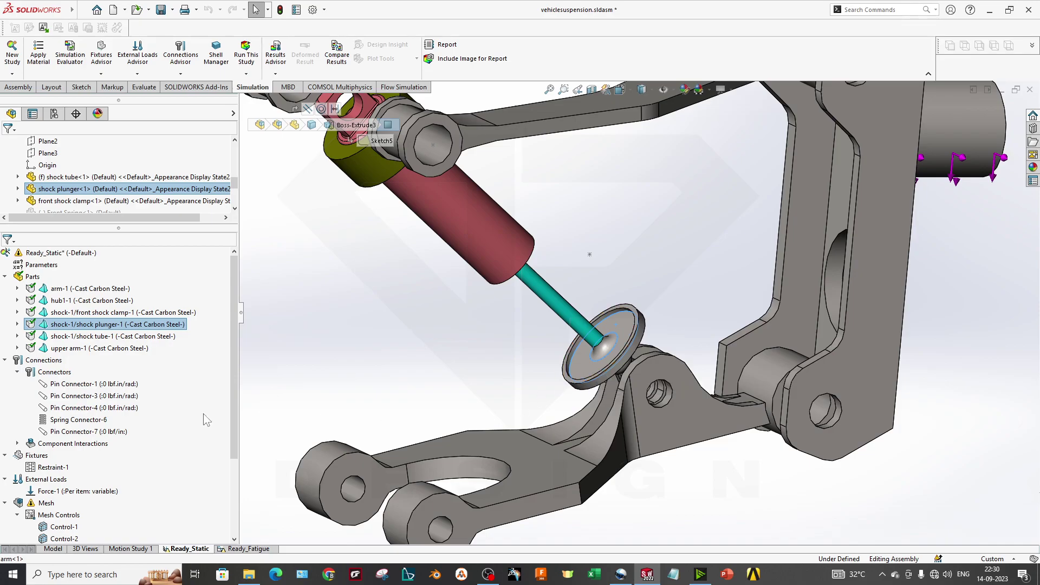
# Open the definition of Spring Connector-6 and highlight its shock plunger and front shock clamp faces.
pyautogui.click(76, 420)
pyautogui.rightClick(92, 420)
pyautogui.click(124, 422)
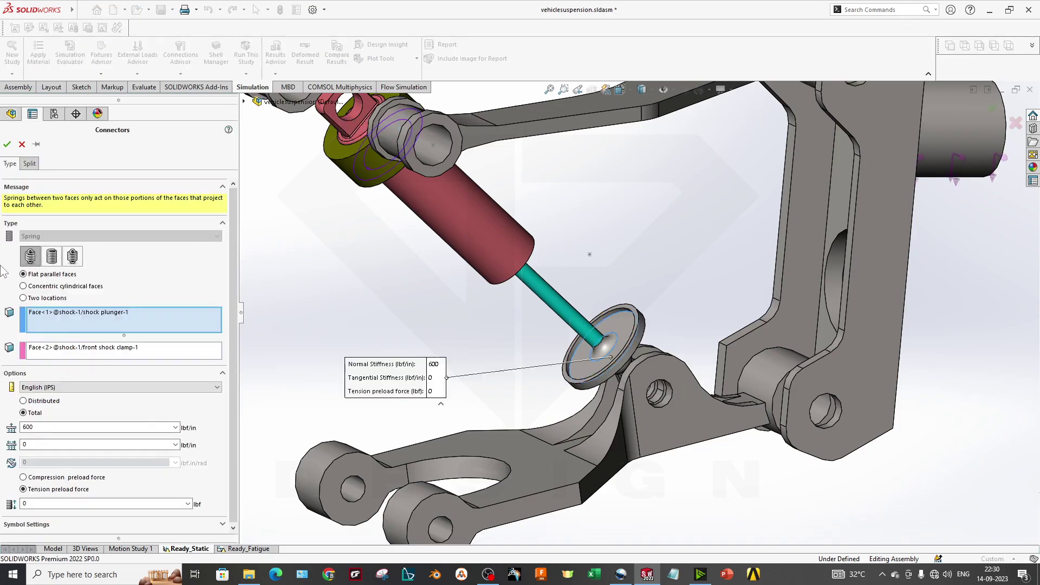
pyautogui.click(48, 320)
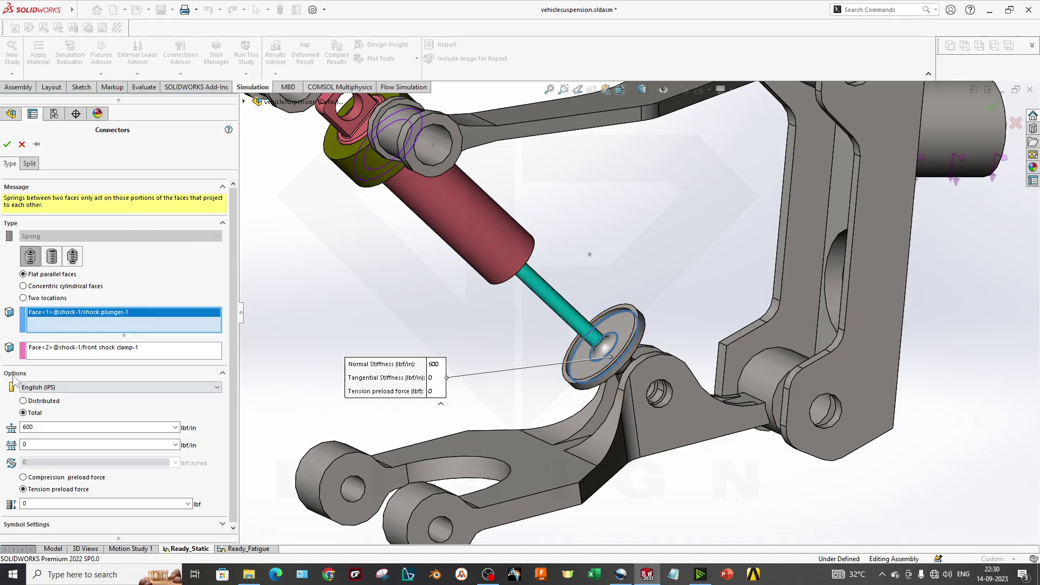
pyautogui.click(64, 351)
pyautogui.moveTo(503, 254); pyautogui.dragTo(460, 252, button='middle')
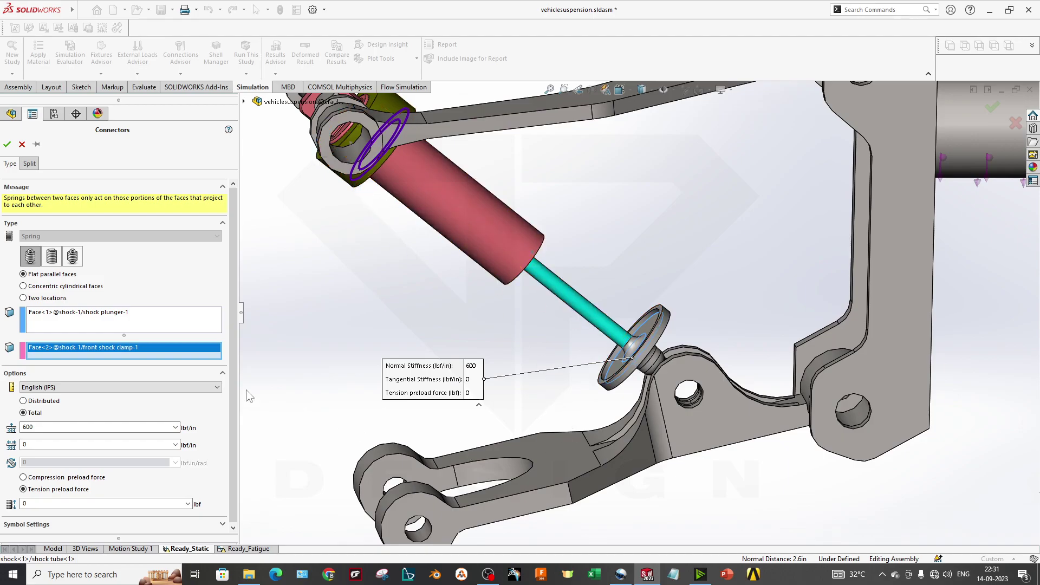
# Review the spring connector's normal stiffness and tension preload force settings, and close the definition without changes.
pyautogui.doubleClick(65, 427)
pyautogui.scroll(5, 629, 379)
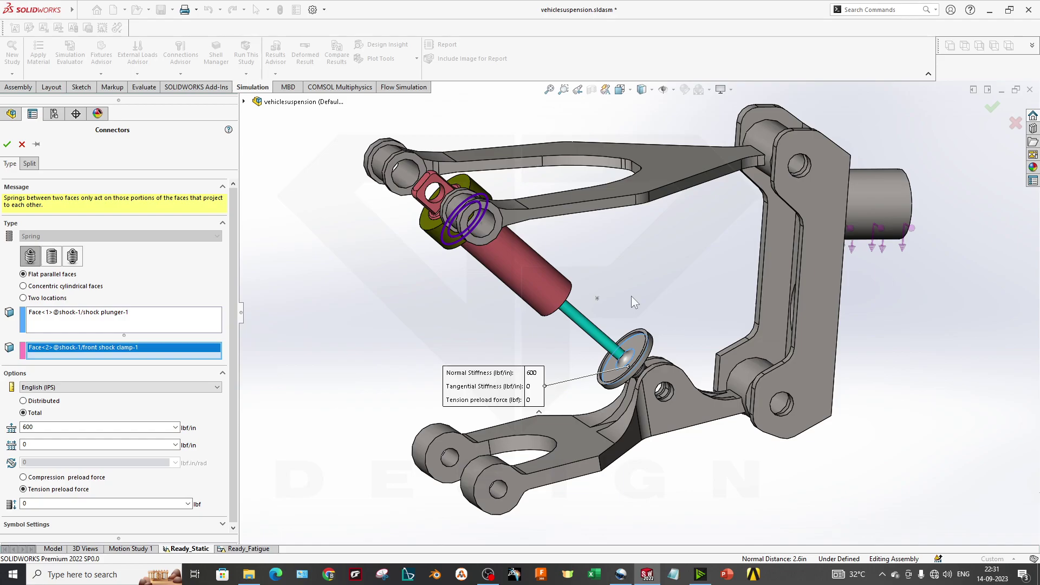
pyautogui.scroll(2, 632, 296)
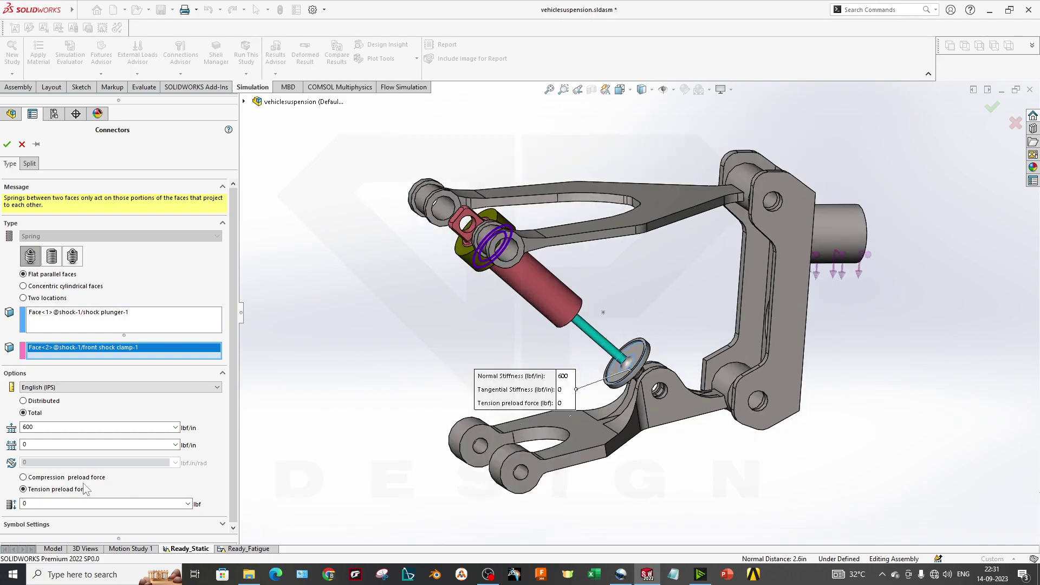
pyautogui.click(58, 503)
pyautogui.click(68, 503)
pyautogui.click(22, 144)
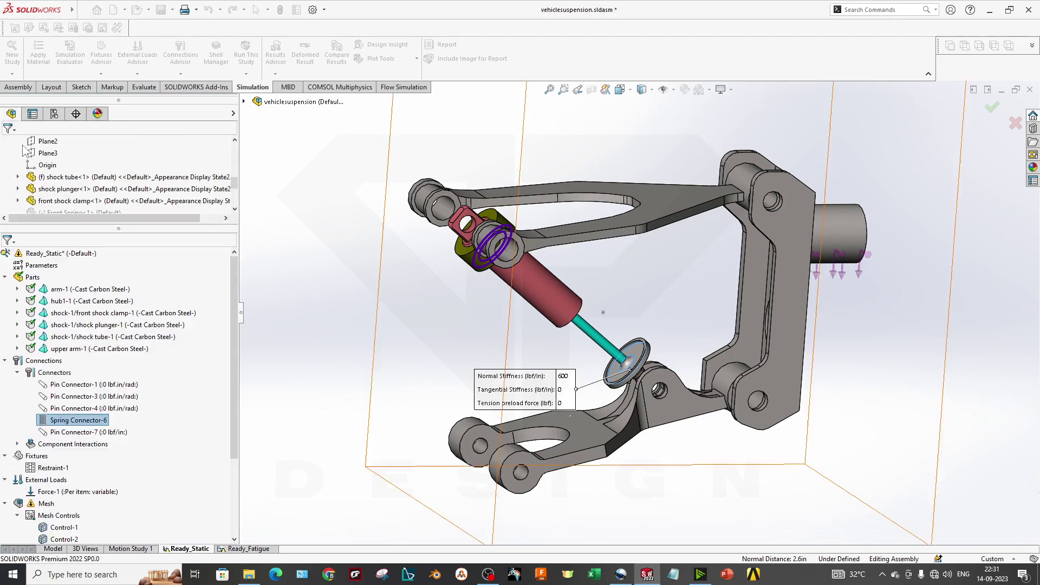
# Expand the component interactions and open the definition of the bonded Global Contact.
pyautogui.click(114, 435)
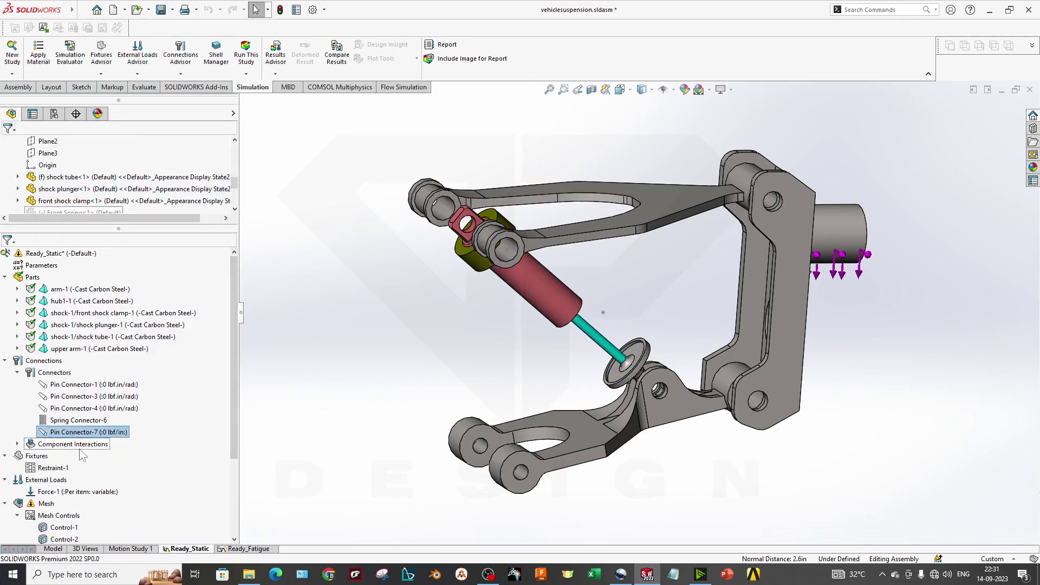
pyautogui.click(72, 443)
pyautogui.click(17, 444)
pyautogui.click(127, 457)
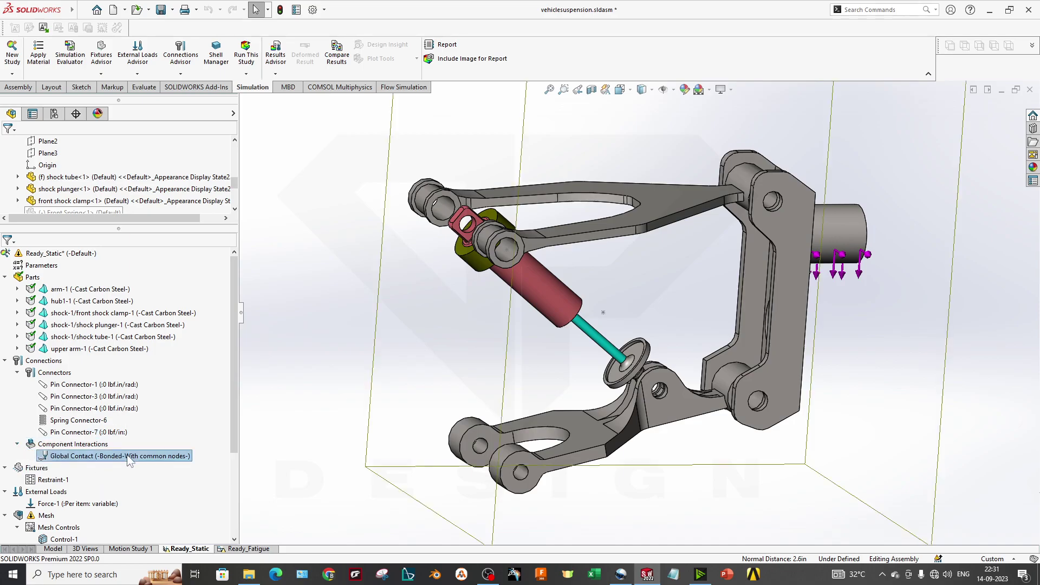
pyautogui.rightClick(129, 458)
pyautogui.click(162, 463)
# Inspect the assembly covered by the global bonded interaction and reveal its advanced bonding options.
pyautogui.scroll(3, 652, 346)
pyautogui.scroll(-2, 736, 208)
pyautogui.moveTo(696, 297); pyautogui.dragTo(675, 271, button='middle')
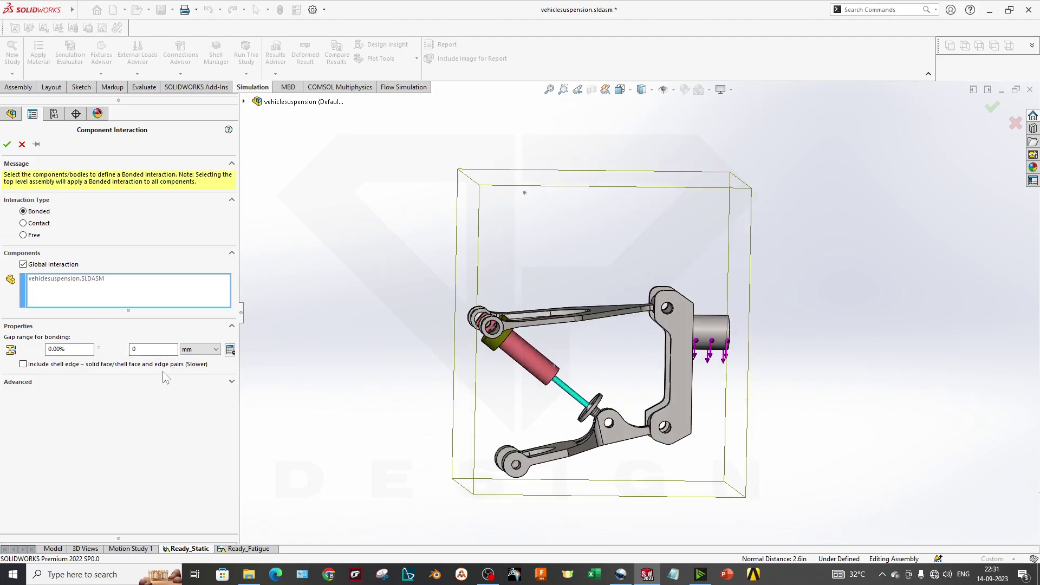
pyautogui.scroll(-5, 600, 337)
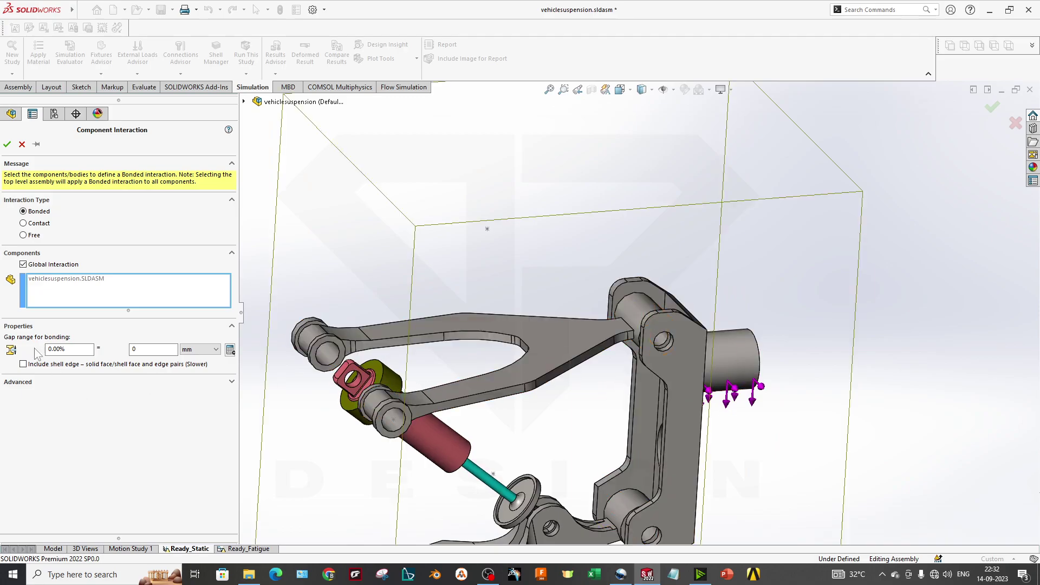
pyautogui.scroll(3, 562, 441)
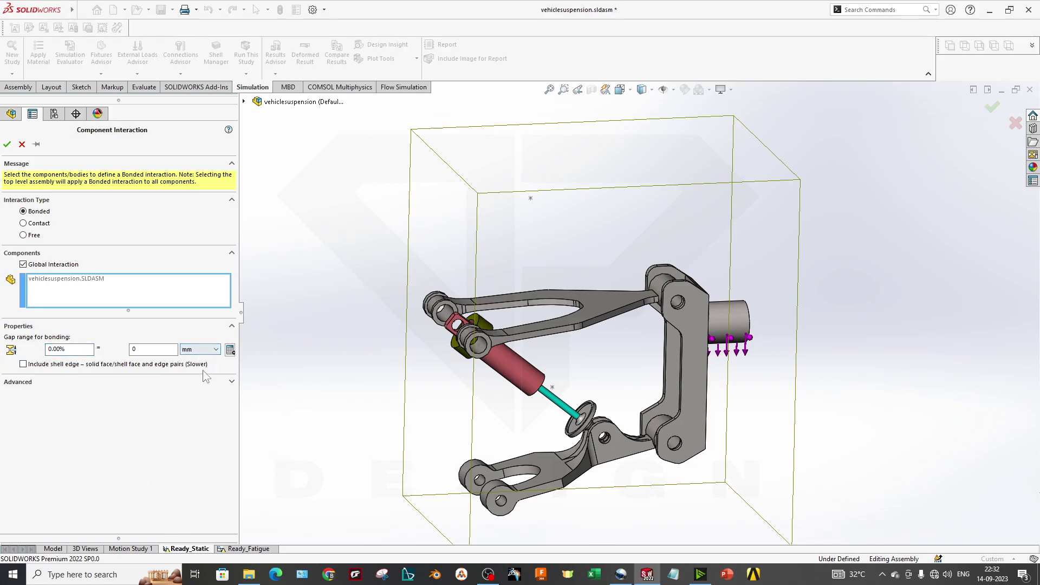
pyautogui.click(64, 382)
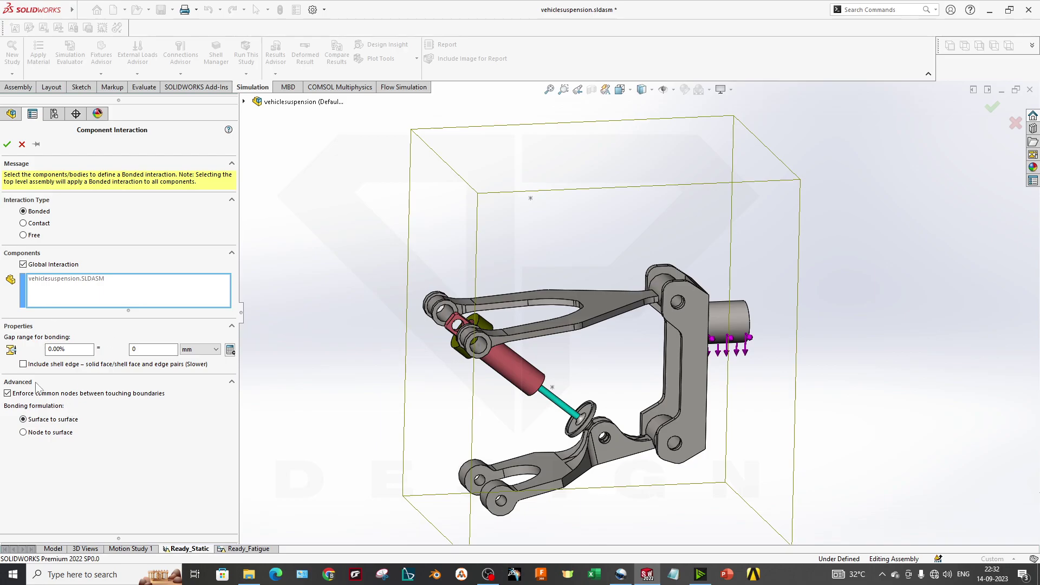
# Close the global interaction definition without changes and examine the suspension assembly's arms, shock and hub.
pyautogui.scroll(4, 504, 429)
pyautogui.scroll(-1, 548, 335)
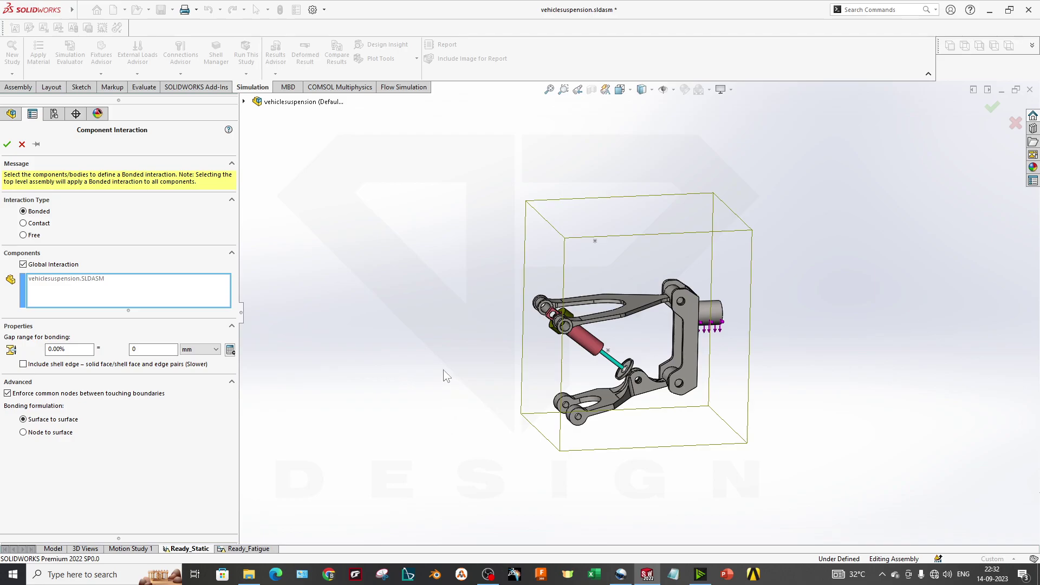
pyautogui.click(22, 144)
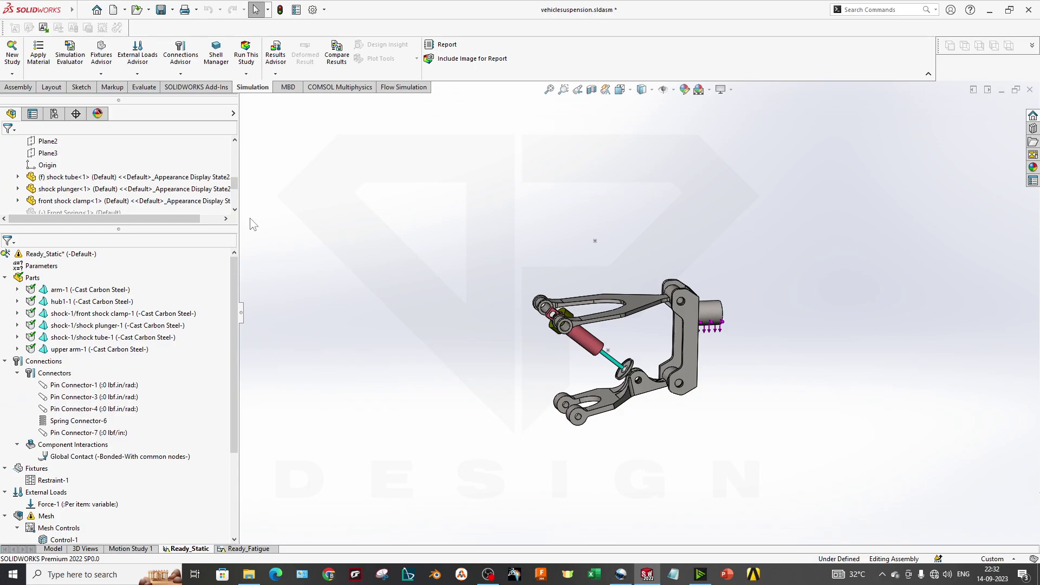
pyautogui.scroll(-3, 671, 399)
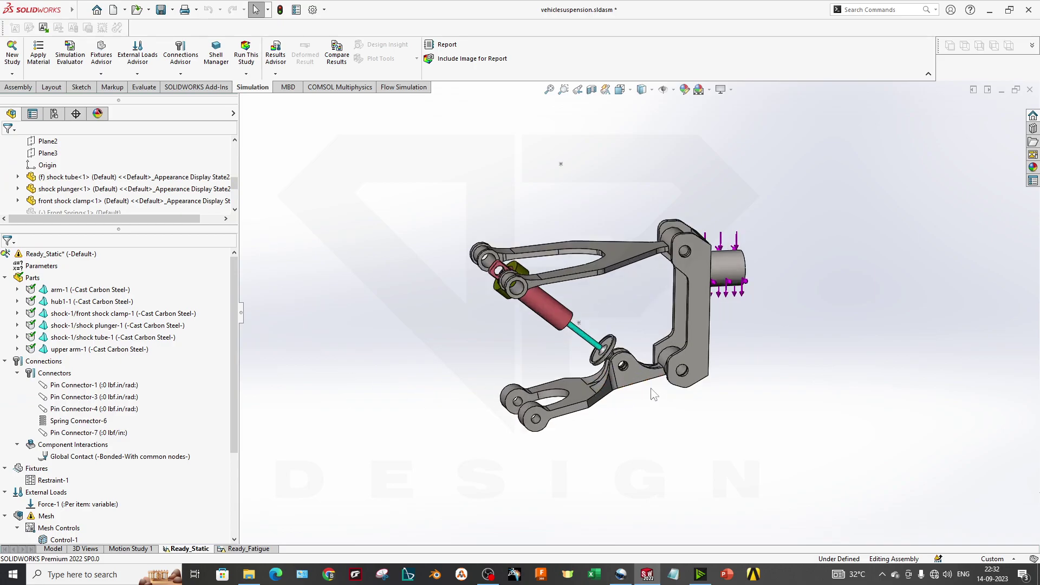
pyautogui.click(144, 329)
pyautogui.scroll(-2, 602, 305)
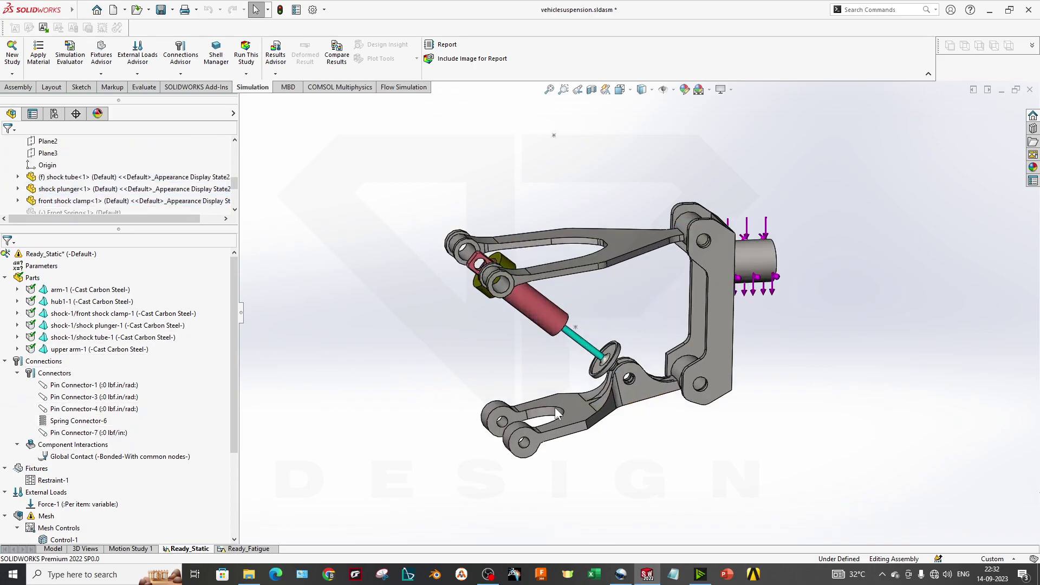
pyautogui.scroll(-4, 563, 393)
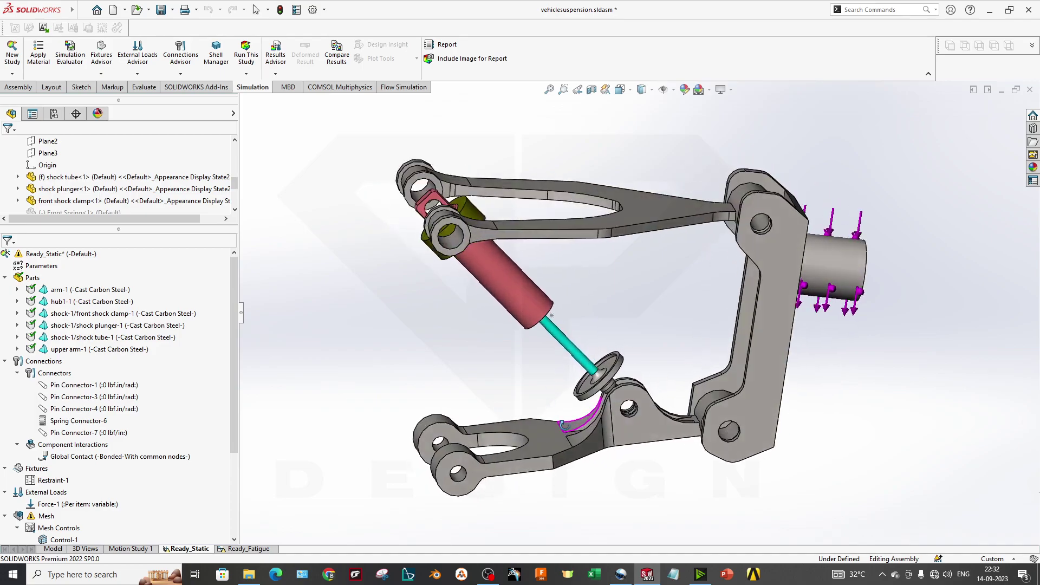
pyautogui.moveTo(492, 347); pyautogui.dragTo(501, 335, button='middle')
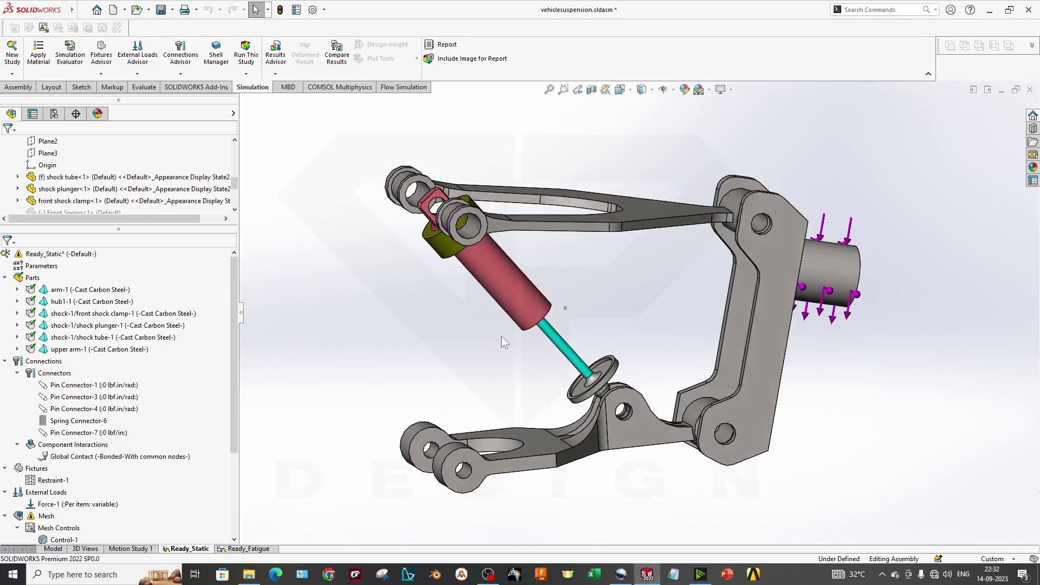
# Open the definition of the Restraint-1 fixture.
pyautogui.click(38, 469)
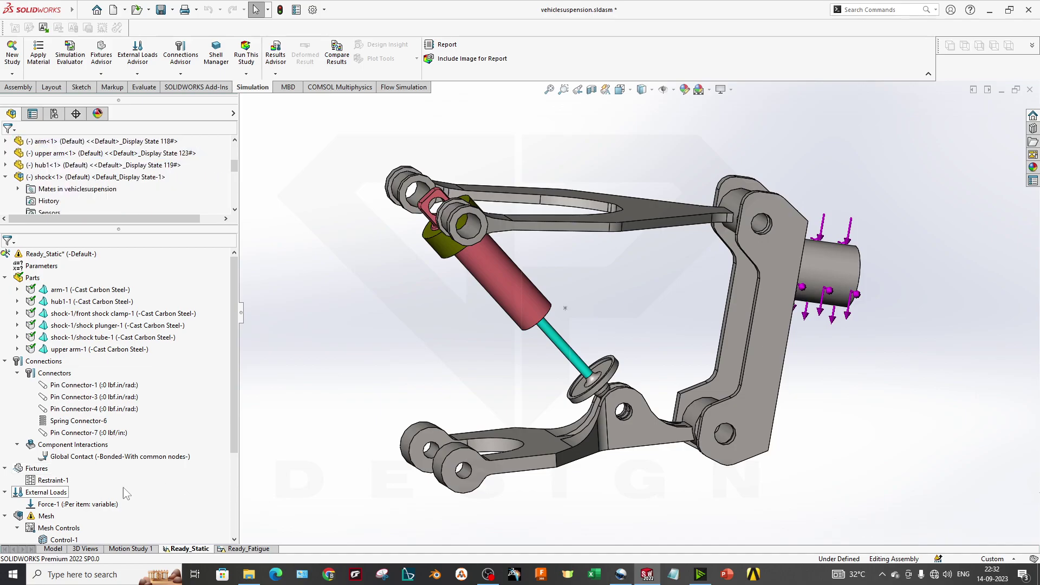
pyautogui.rightClick(37, 468)
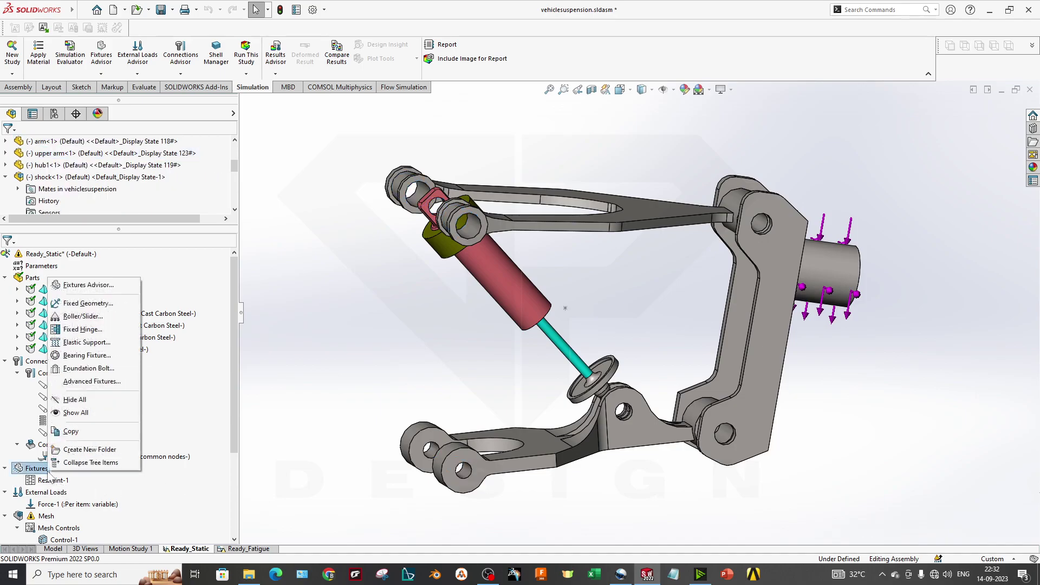
pyautogui.click(52, 480)
pyautogui.rightClick(52, 480)
pyautogui.click(81, 377)
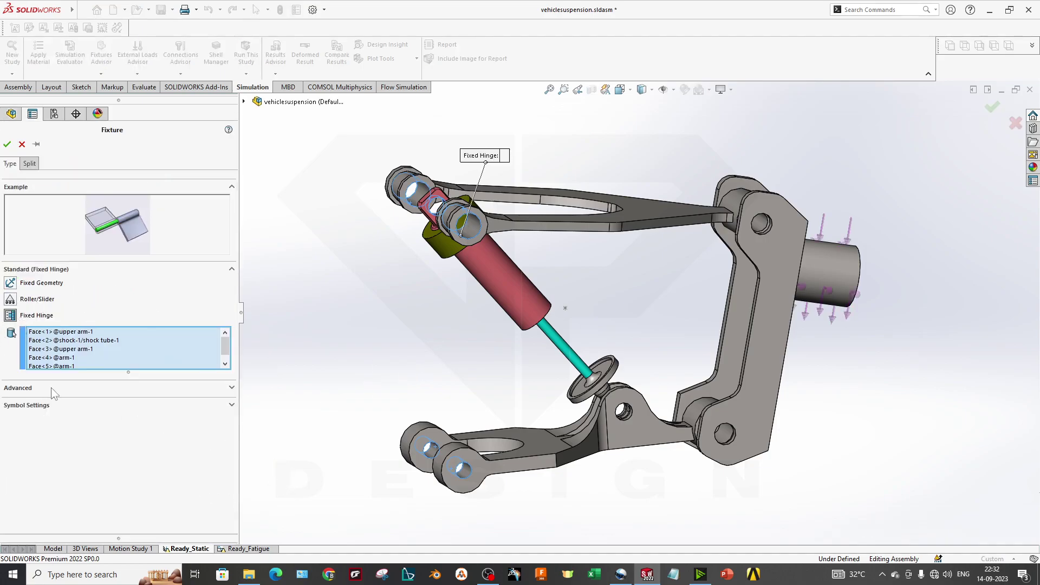
# Highlight each fixed hinge face in turn on the upper arm, shock tube and lower arm.
pyautogui.click(74, 331)
pyautogui.click(77, 341)
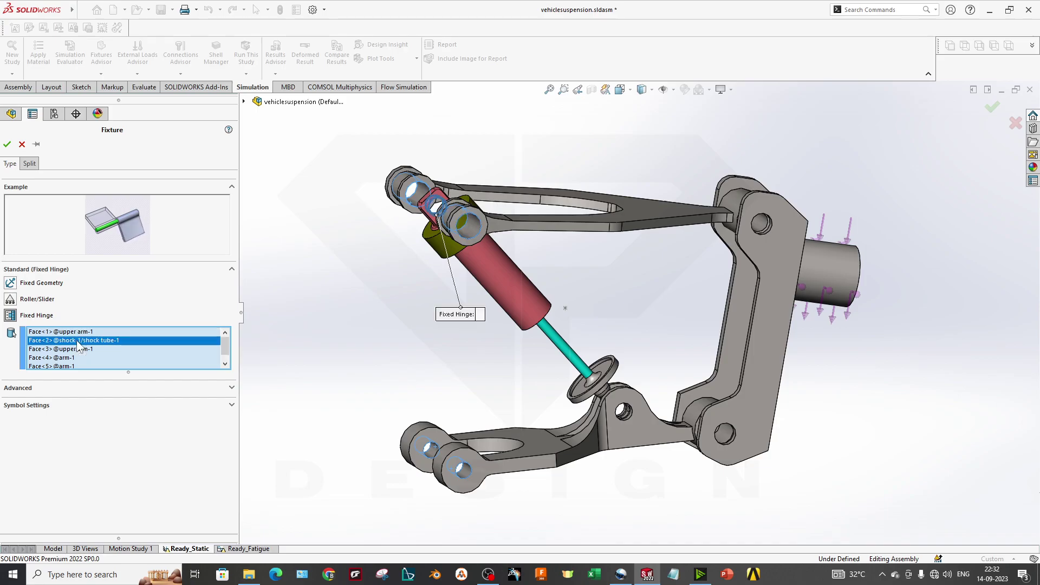
pyautogui.click(77, 348)
pyautogui.click(73, 356)
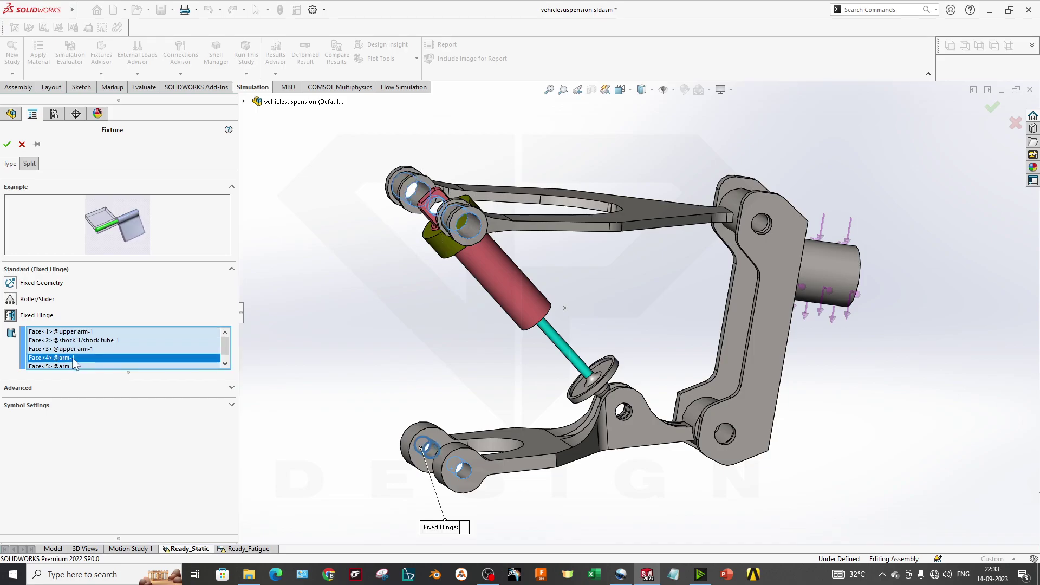
pyautogui.click(73, 365)
pyautogui.press('z')
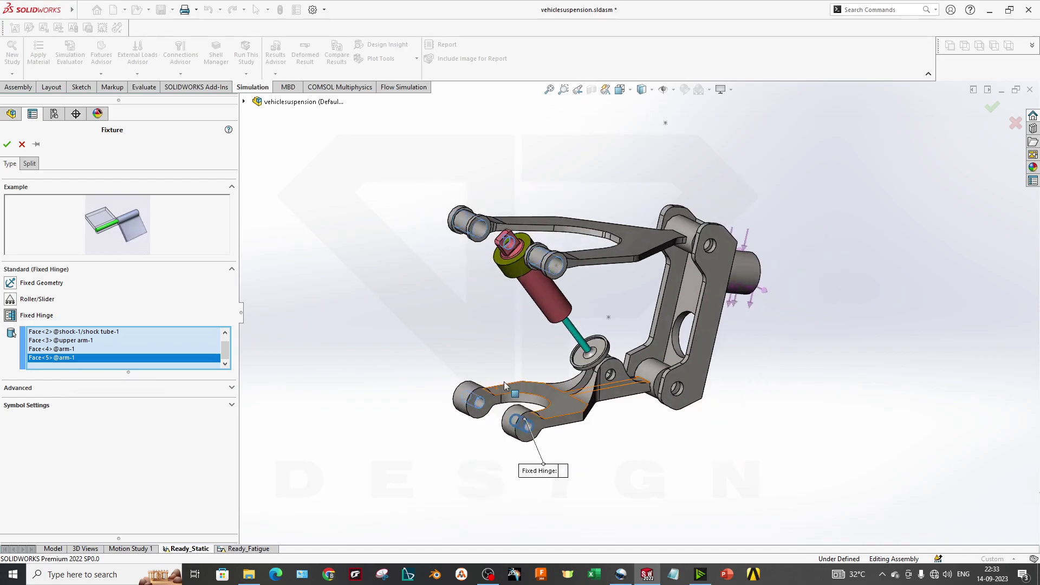
# Inspect the hinged holes on the arms and shock tube, and close the fixture definition without changes.
pyautogui.scroll(-3, 563, 278)
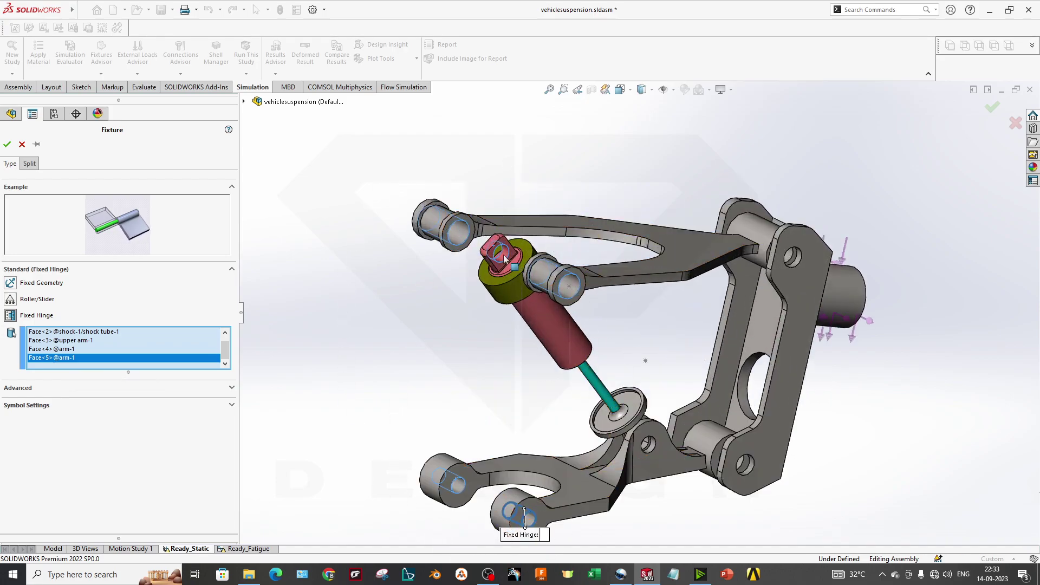
pyautogui.scroll(4, 596, 422)
pyautogui.scroll(-2, 639, 379)
pyautogui.moveTo(644, 385); pyautogui.dragTo(629, 380, button='middle')
pyautogui.click(22, 144)
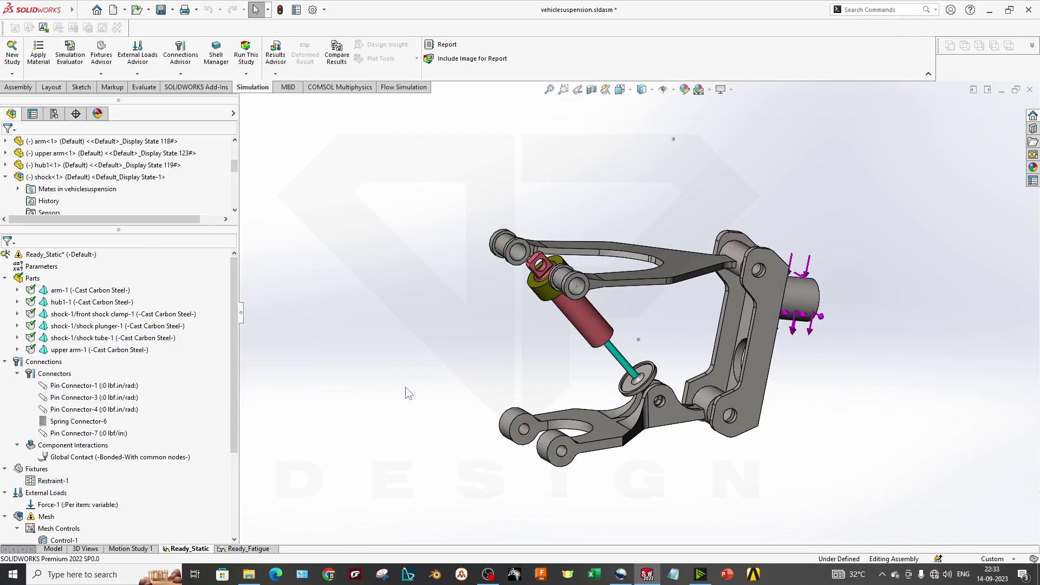
# Try to add a fixed hinge fixture on the cylindrical hole faces of the upper arm's mounting ends.
pyautogui.rightClick(35, 469)
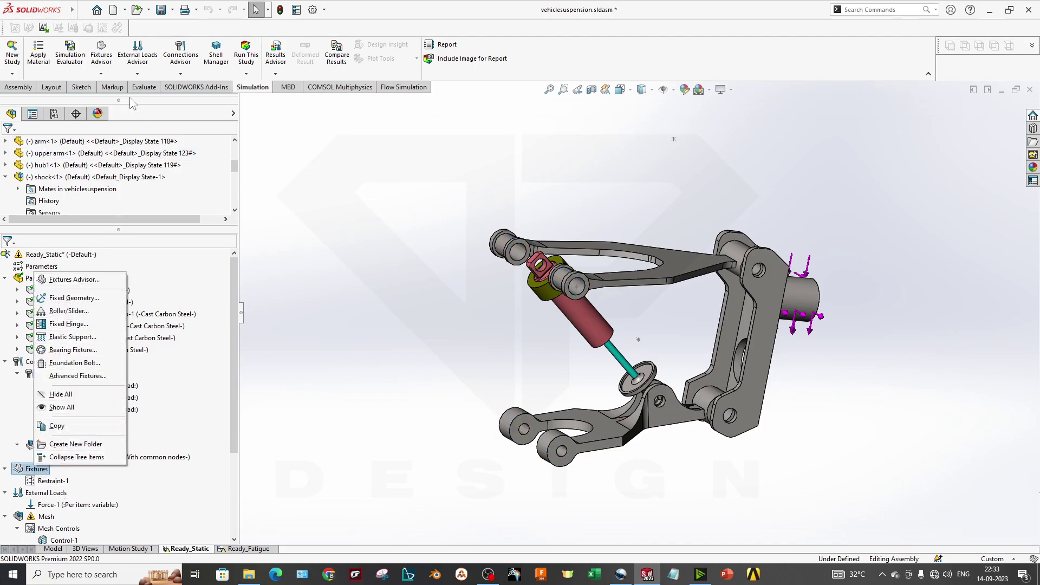
pyautogui.click(69, 324)
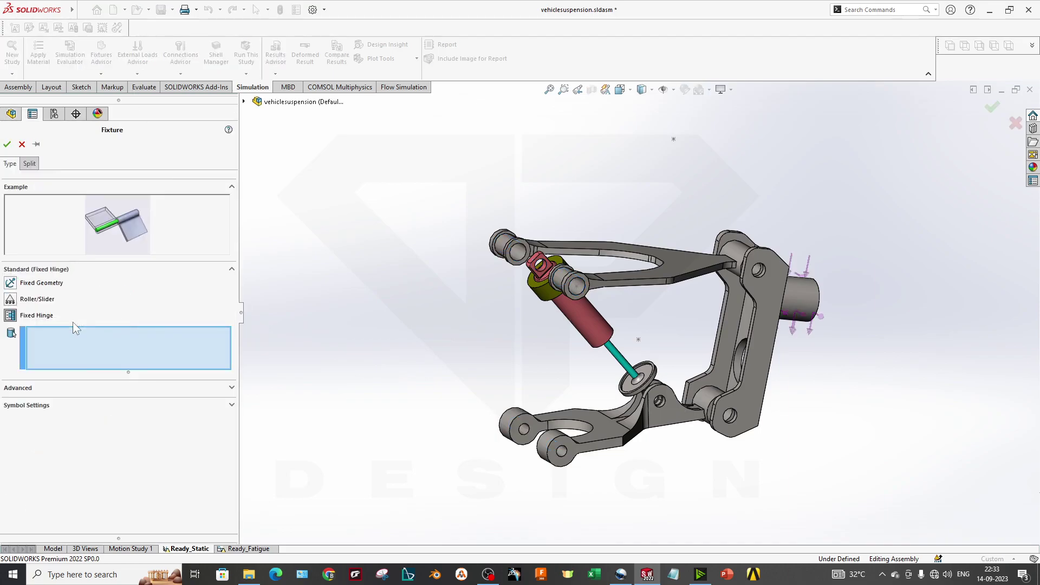
pyautogui.scroll(-5, 581, 294)
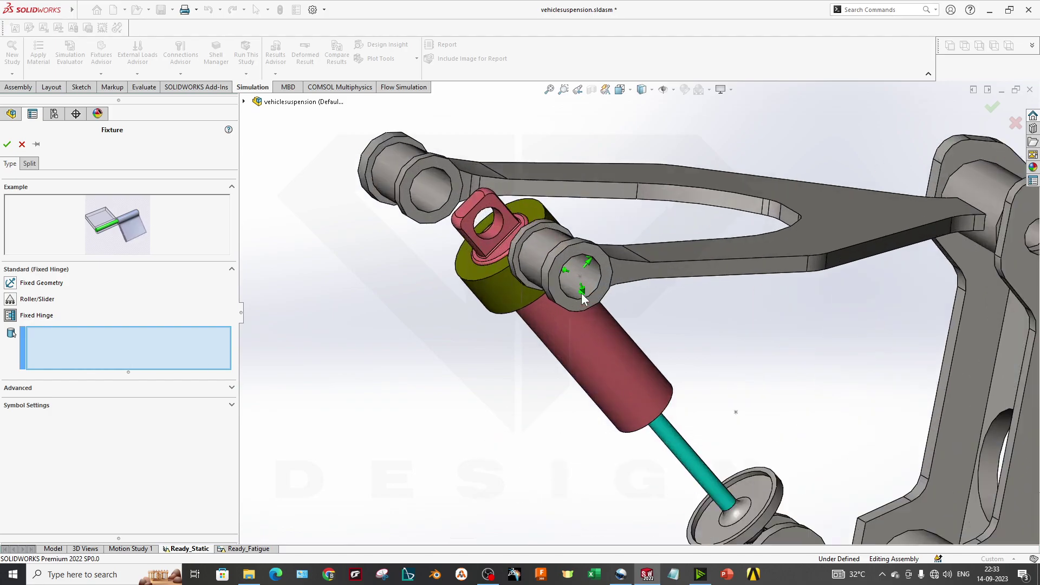
pyautogui.click(580, 293)
pyautogui.click(431, 189)
pyautogui.click(441, 199)
pyautogui.scroll(5, 639, 303)
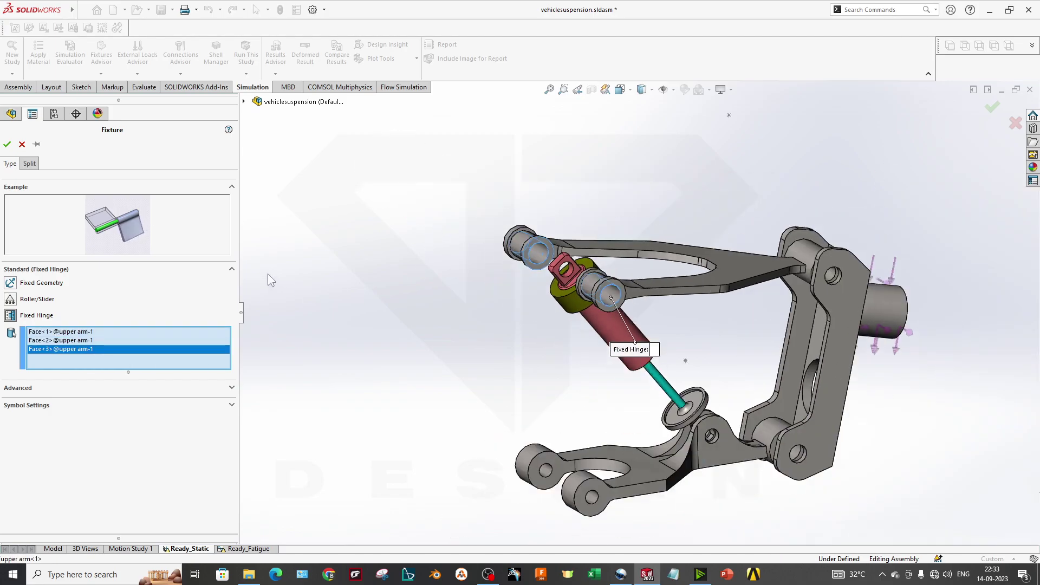
pyautogui.click(7, 143)
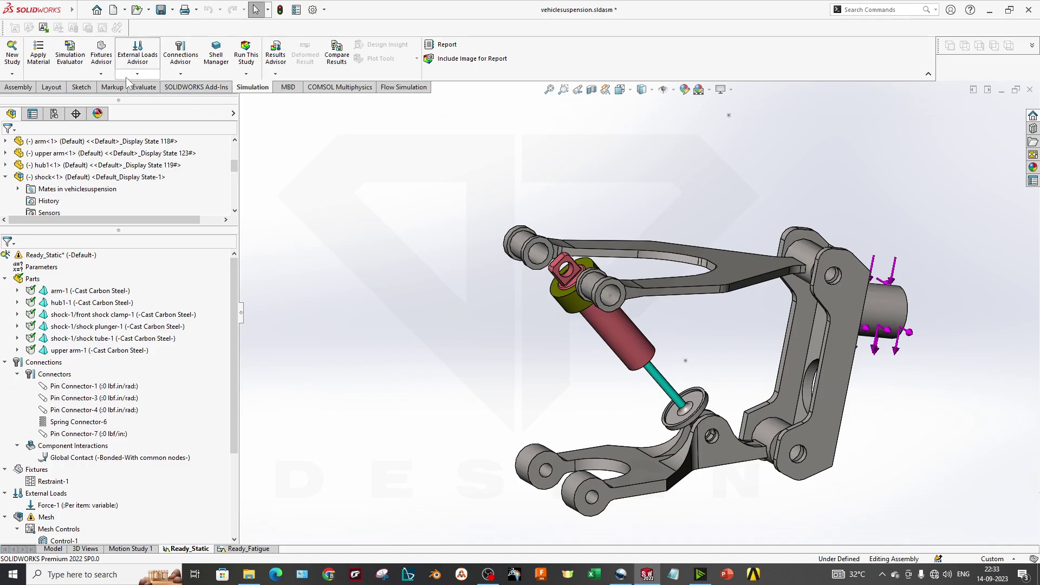
pyautogui.click(101, 74)
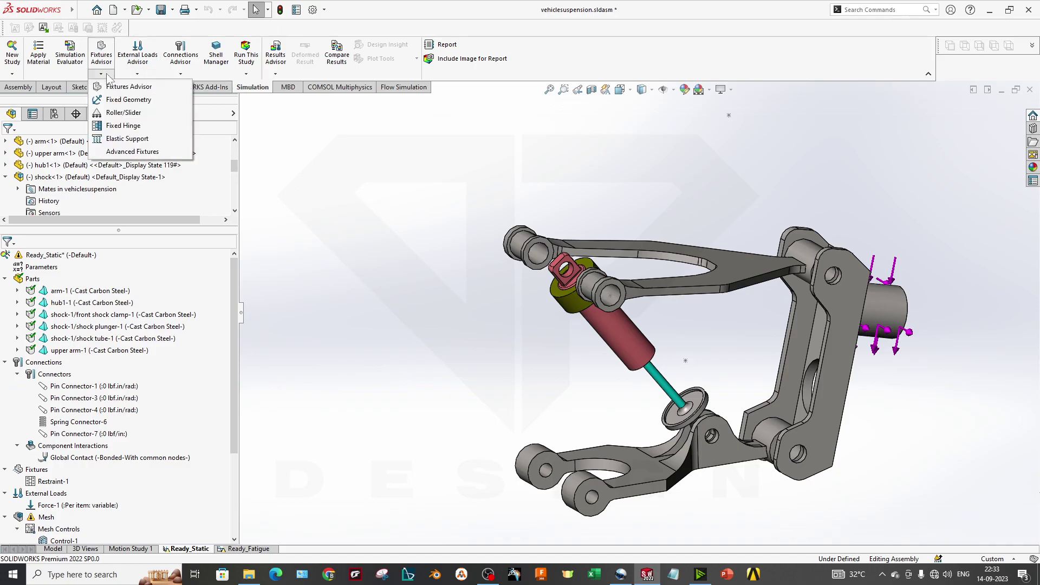
pyautogui.click(123, 126)
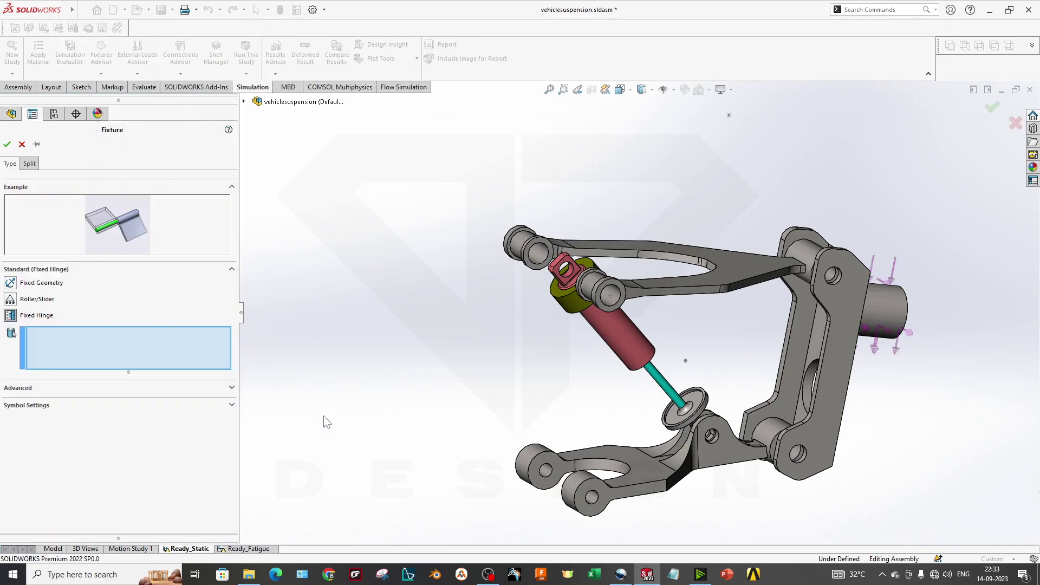
pyautogui.scroll(2, 746, 443)
pyautogui.scroll(-2, 745, 437)
pyautogui.scroll(2, 785, 414)
pyautogui.moveTo(785, 414); pyautogui.dragTo(765, 408, button='middle')
pyautogui.click(18, 148)
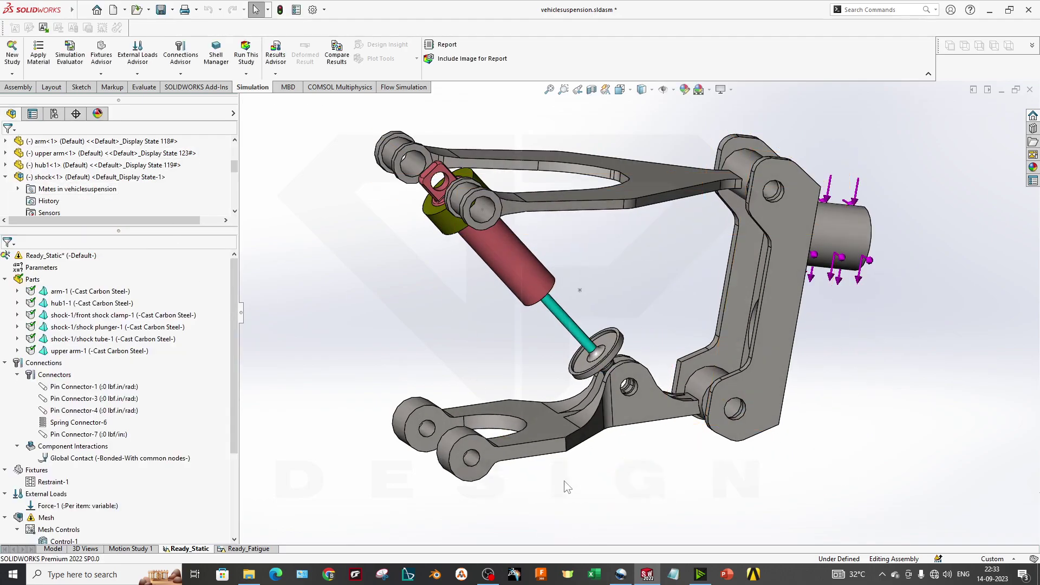
# Examine the upper arm's mounting hole face and open the definition of the Force-1 external load.
pyautogui.scroll(1, 566, 479)
pyautogui.moveTo(553, 402); pyautogui.dragTo(563, 403, button='middle')
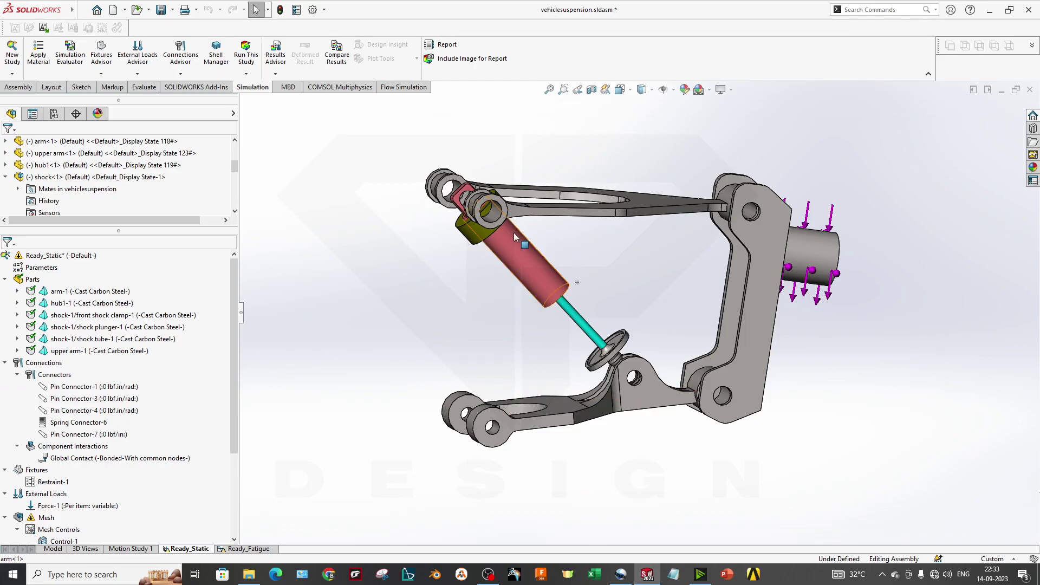
pyautogui.click(490, 211)
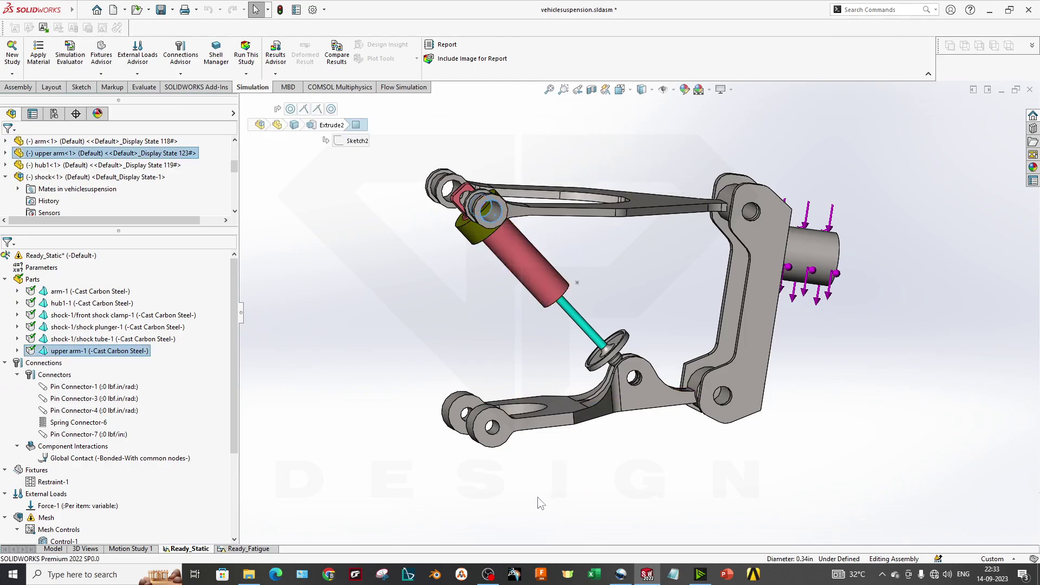
pyautogui.click(52, 506)
pyautogui.rightClick(54, 508)
pyautogui.click(81, 403)
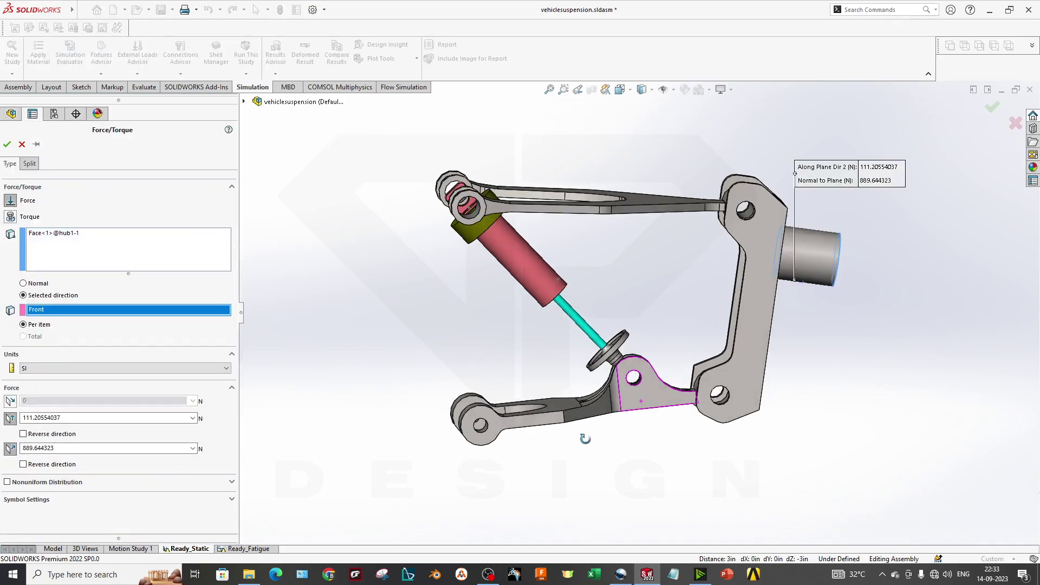
# Inspect the loaded hub shaft face, its Front plane direction reference, and the two force component settings.
pyautogui.scroll(-3, 836, 236)
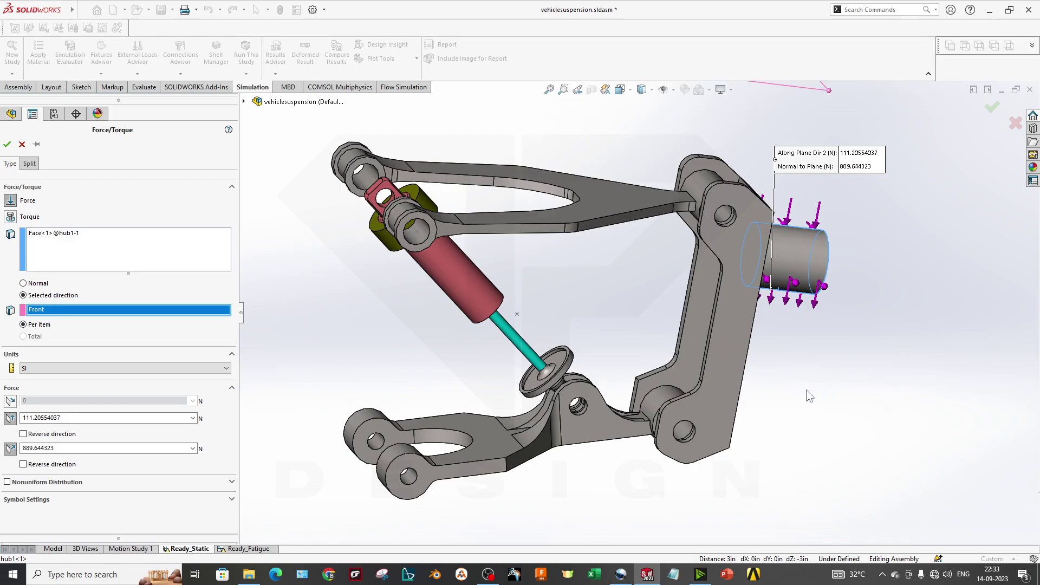
pyautogui.moveTo(774, 307); pyautogui.dragTo(720, 300, button='middle')
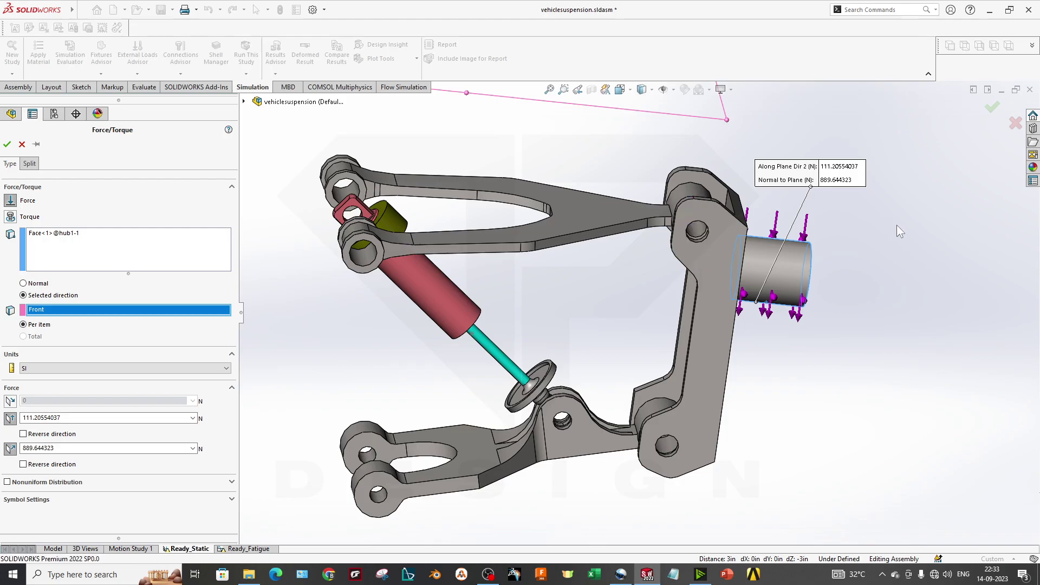
pyautogui.moveTo(720, 300); pyautogui.dragTo(707, 314, button='middle')
pyautogui.scroll(-2, 698, 315)
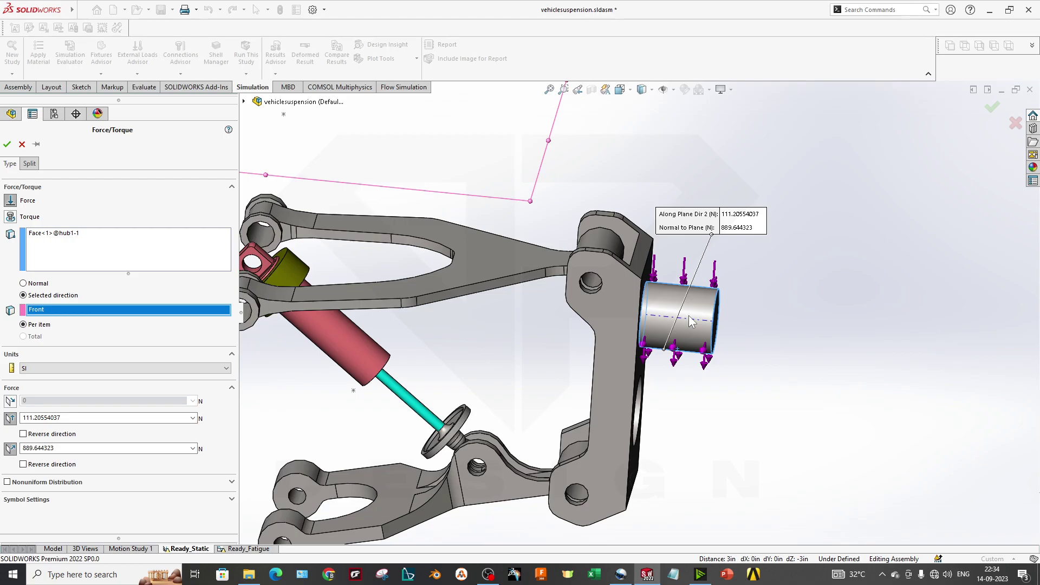
pyautogui.doubleClick(43, 418)
pyautogui.moveTo(59, 449); pyautogui.dragTo(19, 450)
pyautogui.scroll(3, 494, 427)
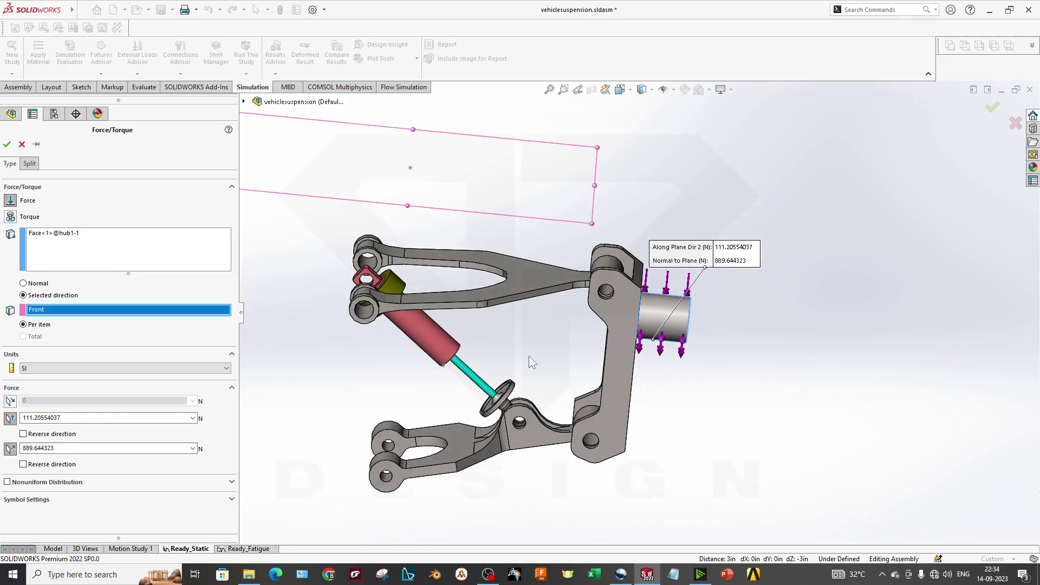
# Disable the Along Plane Dir 2 force to view only the normal load on the hub shaft, and re-enable it.
pyautogui.moveTo(768, 329); pyautogui.dragTo(577, 347, button='middle')
pyautogui.scroll(-2, 714, 328)
pyautogui.click(10, 418)
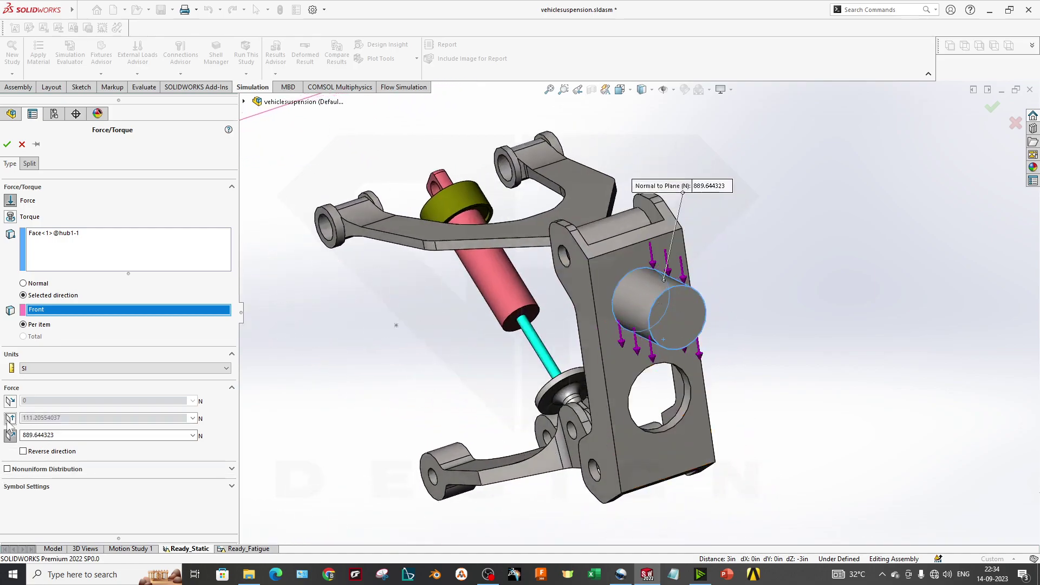
pyautogui.moveTo(653, 415); pyautogui.dragTo(685, 400, button='middle')
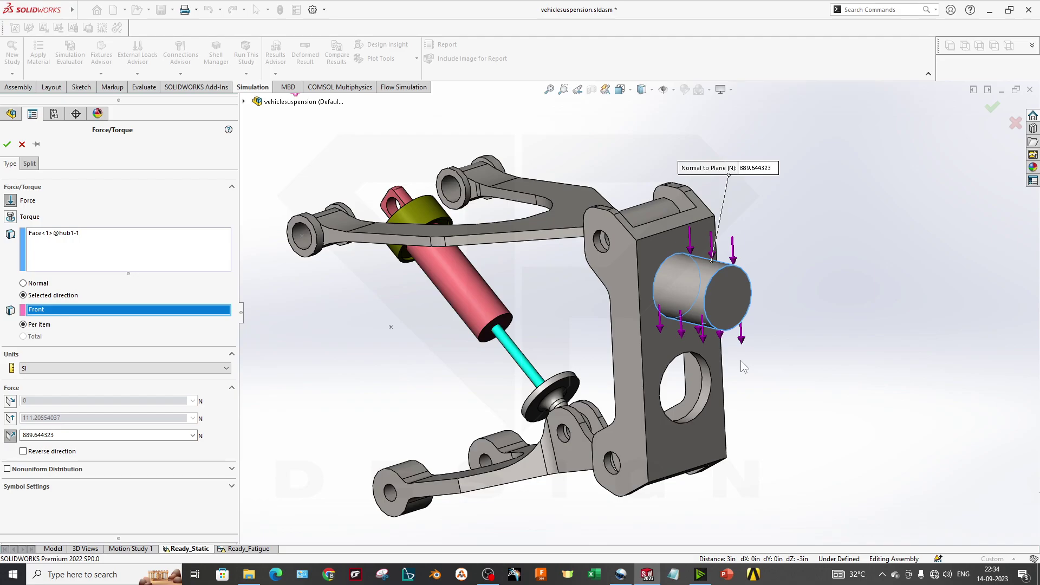
pyautogui.click(10, 420)
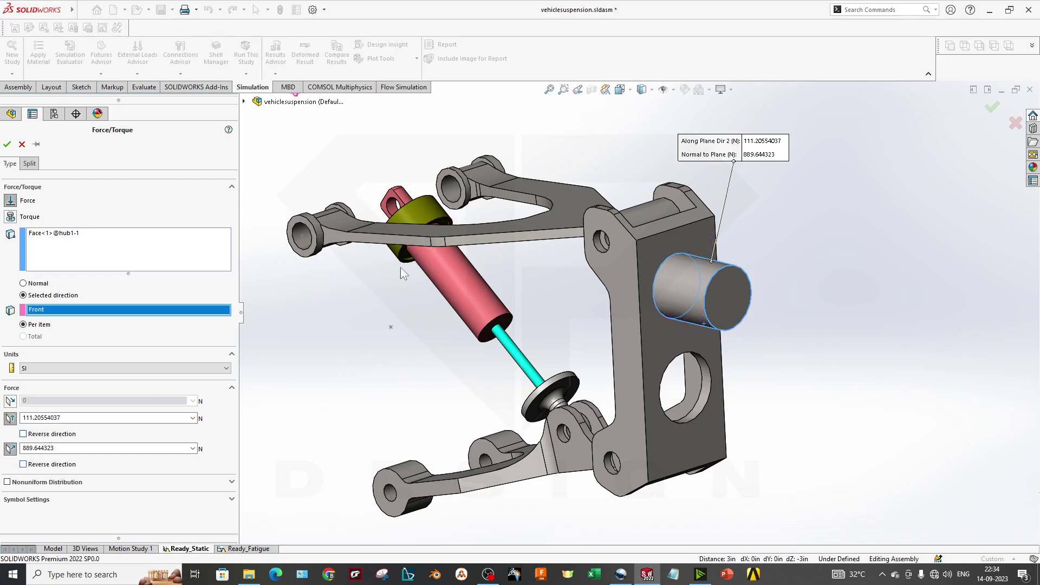
# Review the Along Plane Dir 2 and Normal to Plane force values against the load arrows on the hub shaft.
pyautogui.doubleClick(43, 417)
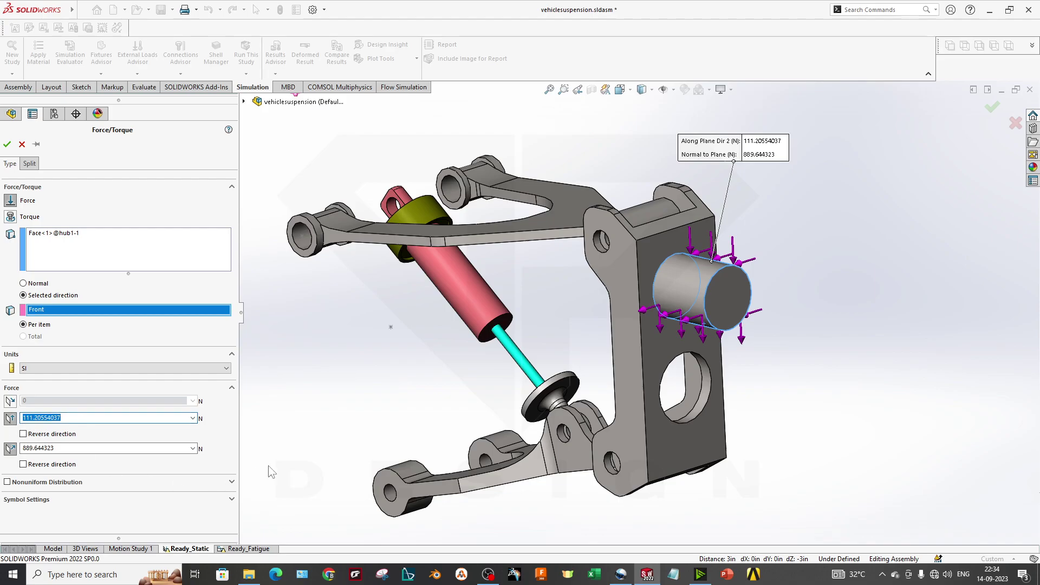
pyautogui.doubleClick(48, 451)
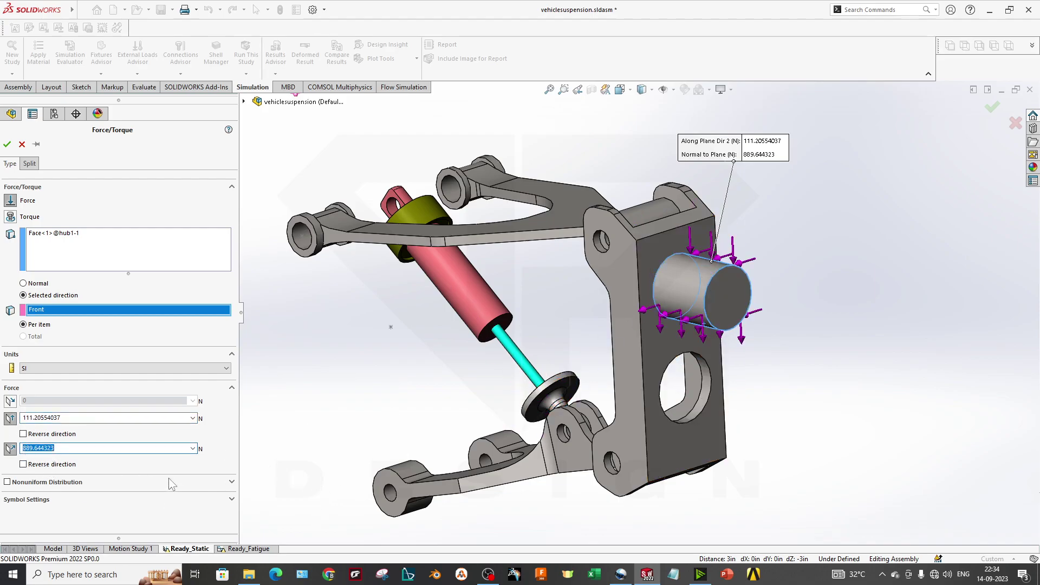
pyautogui.moveTo(588, 447); pyautogui.dragTo(596, 421, button='middle')
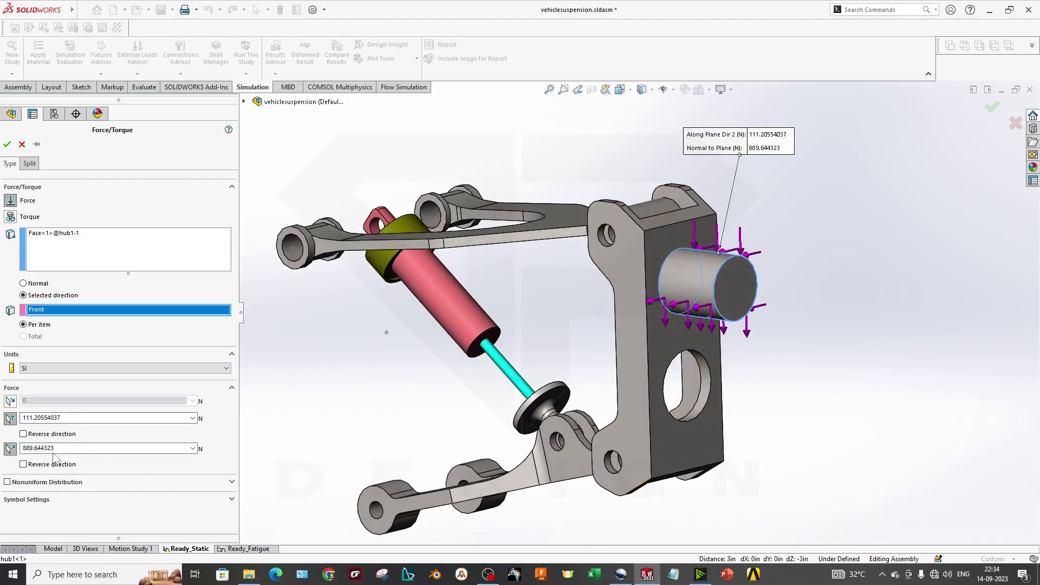
# Enable the Along Plane Dir 1 force component to check its value, and disable it again.
pyautogui.click(11, 400)
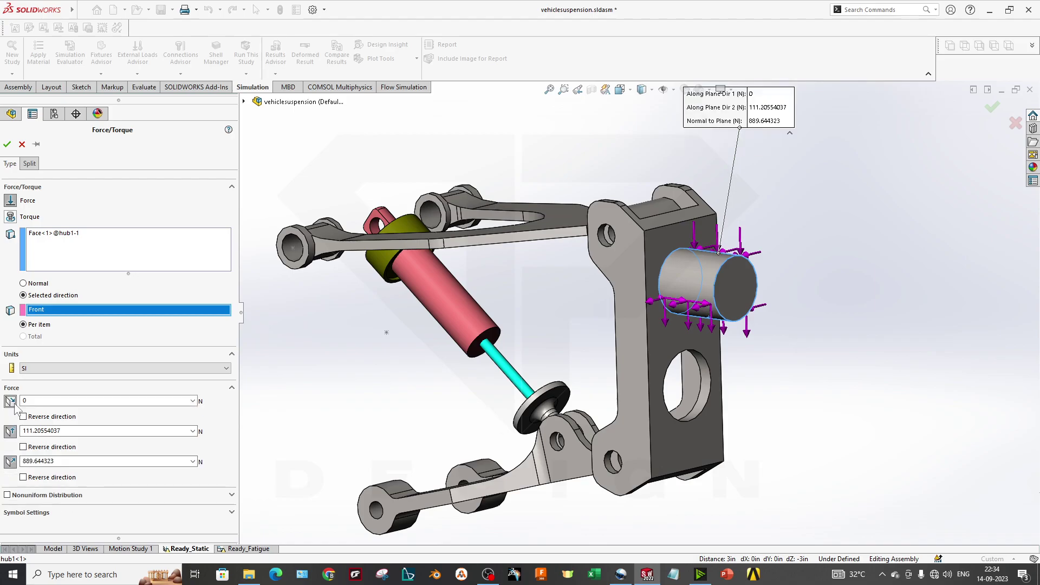
pyautogui.doubleClick(34, 400)
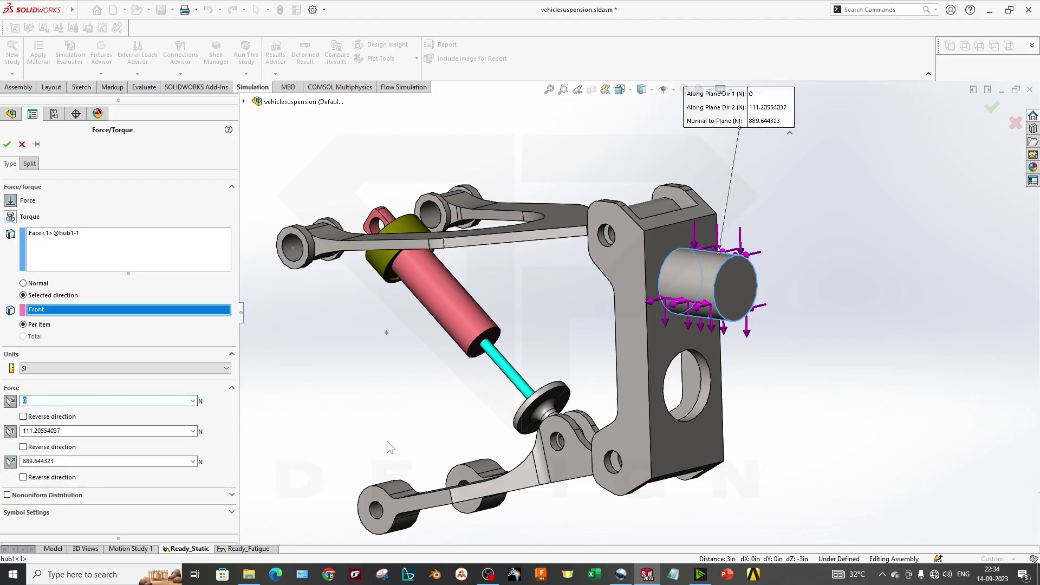
pyautogui.moveTo(374, 395); pyautogui.dragTo(375, 392, button='middle')
pyautogui.click(10, 401)
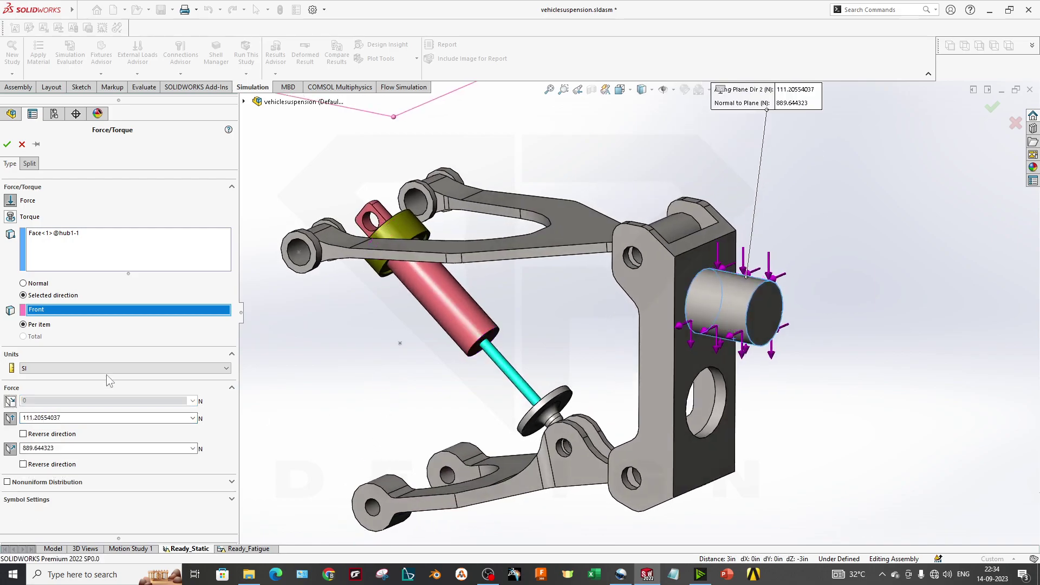
# Examine the Front plane used as the force direction reference against the whole suspension assembly.
pyautogui.click(80, 312)
pyautogui.scroll(2, 480, 320)
pyautogui.scroll(2, 480, 321)
pyautogui.moveTo(523, 318); pyautogui.dragTo(532, 334, button='middle')
pyautogui.moveTo(383, 221); pyautogui.dragTo(406, 234, button='middle')
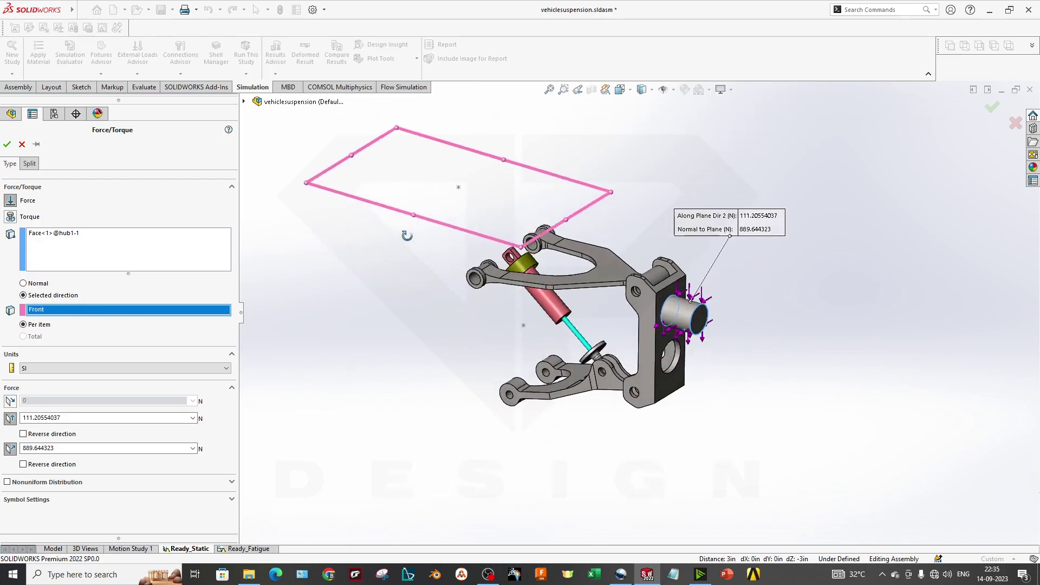
pyautogui.scroll(-2, 736, 260)
pyautogui.rightClick(93, 311)
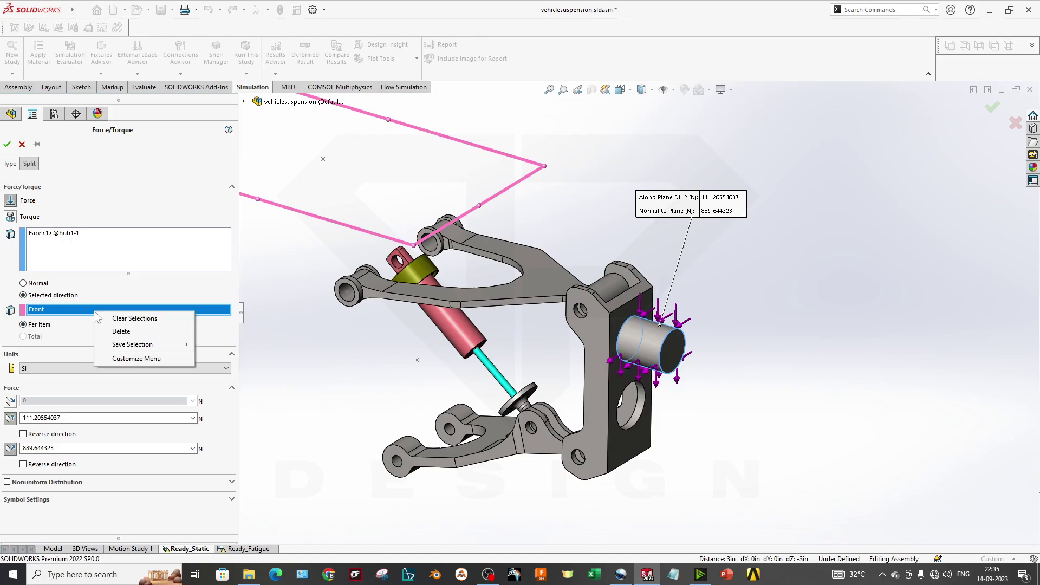
pyautogui.click(281, 351)
# Inspect the hub shaft face selected for the load and accept the force definition with its existing settings.
pyautogui.click(72, 241)
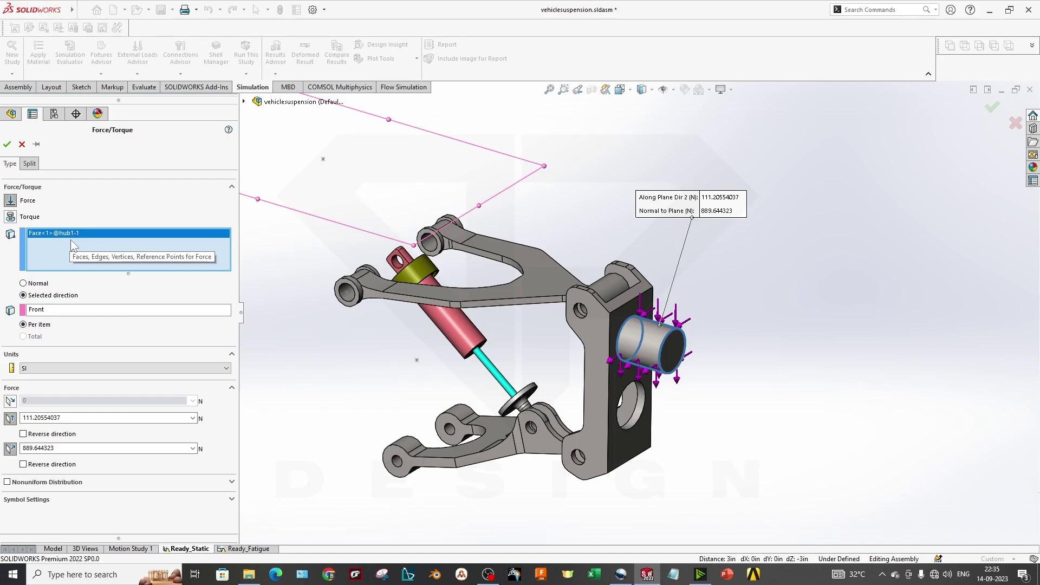
pyautogui.rightClick(72, 245)
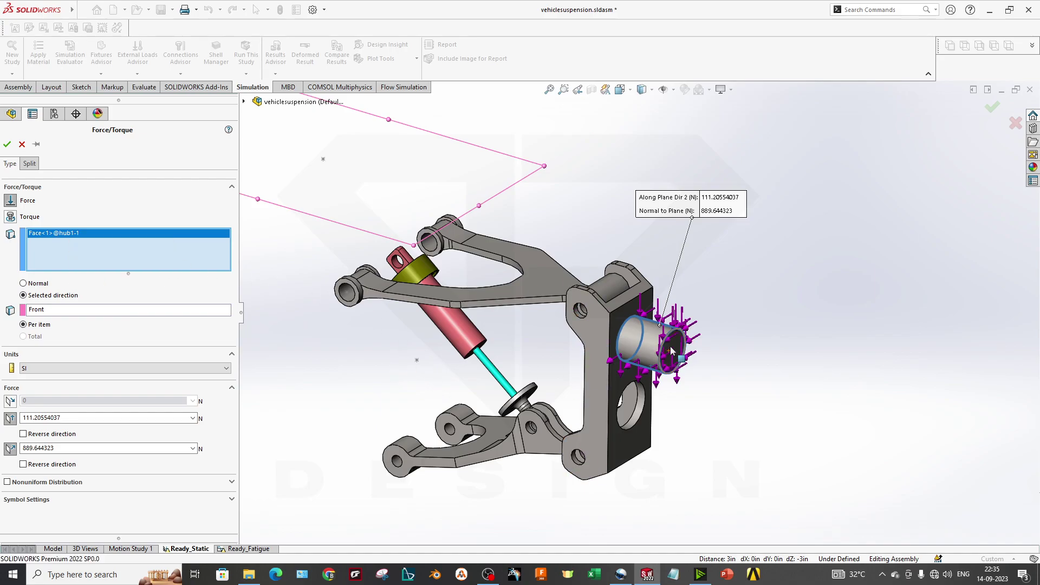
pyautogui.scroll(-4, 631, 403)
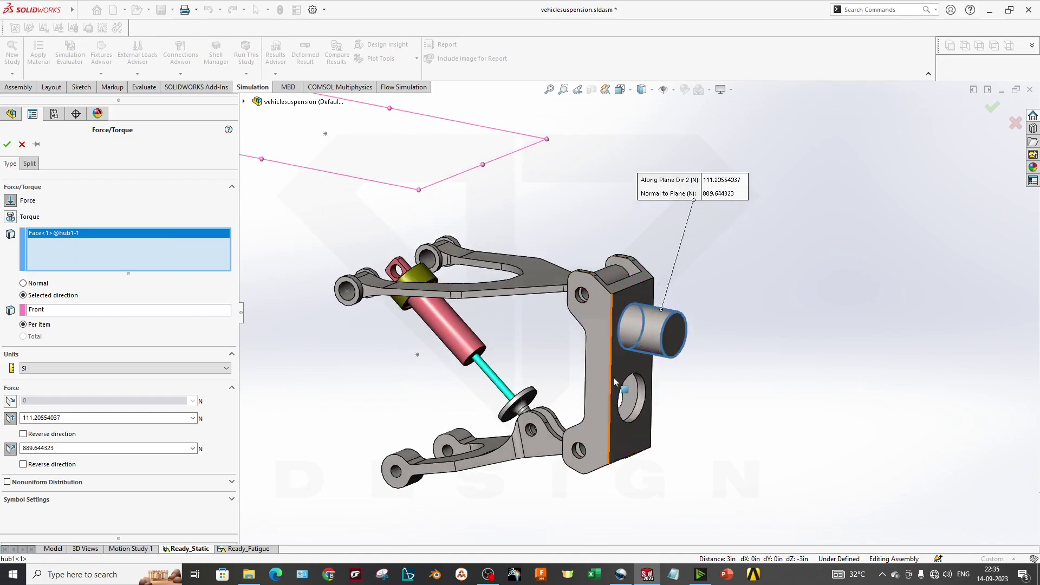
pyautogui.click(641, 397)
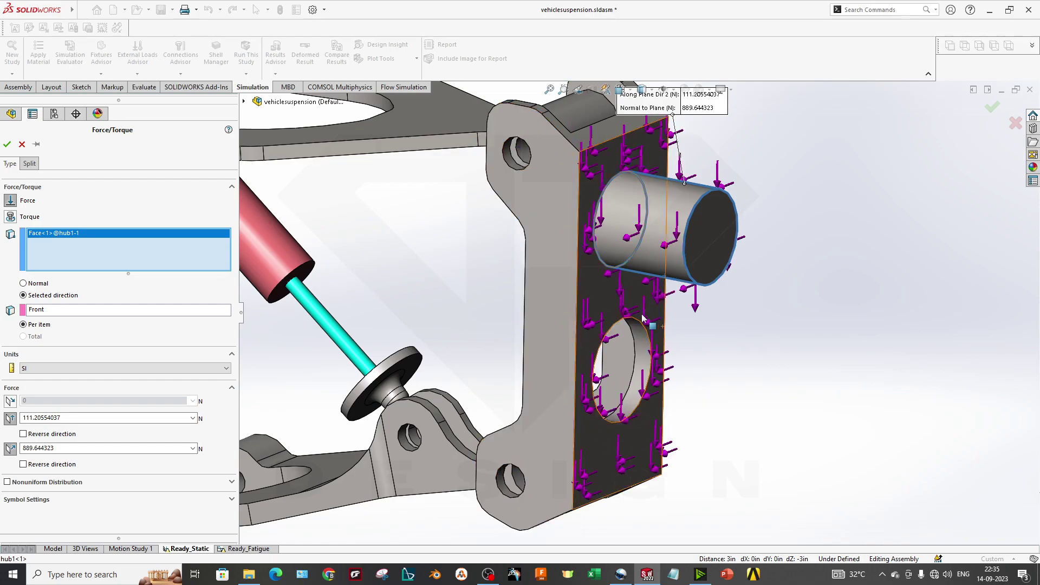
pyautogui.click(644, 389)
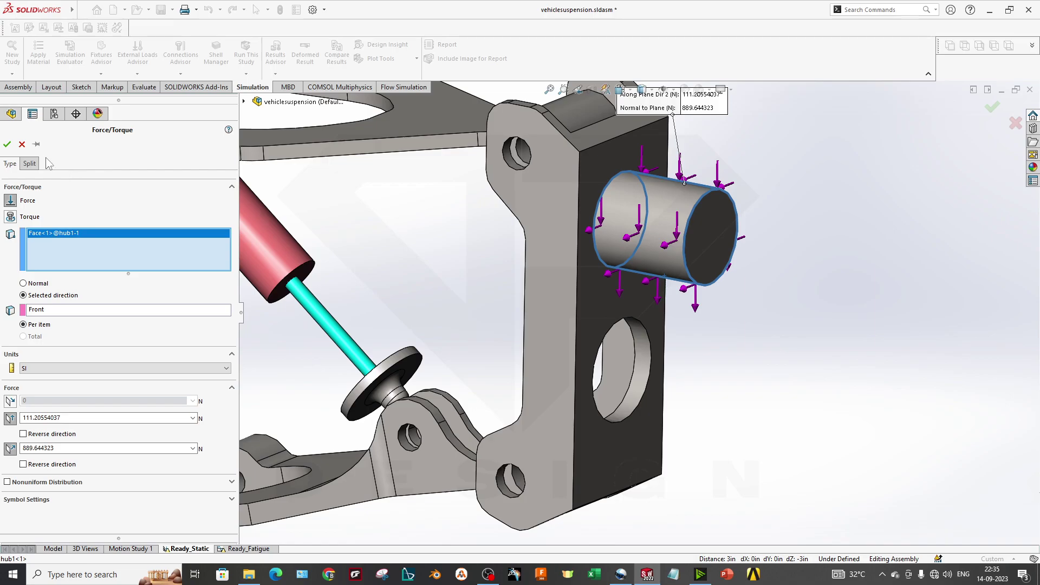
pyautogui.click(7, 143)
pyautogui.scroll(5, 409, 380)
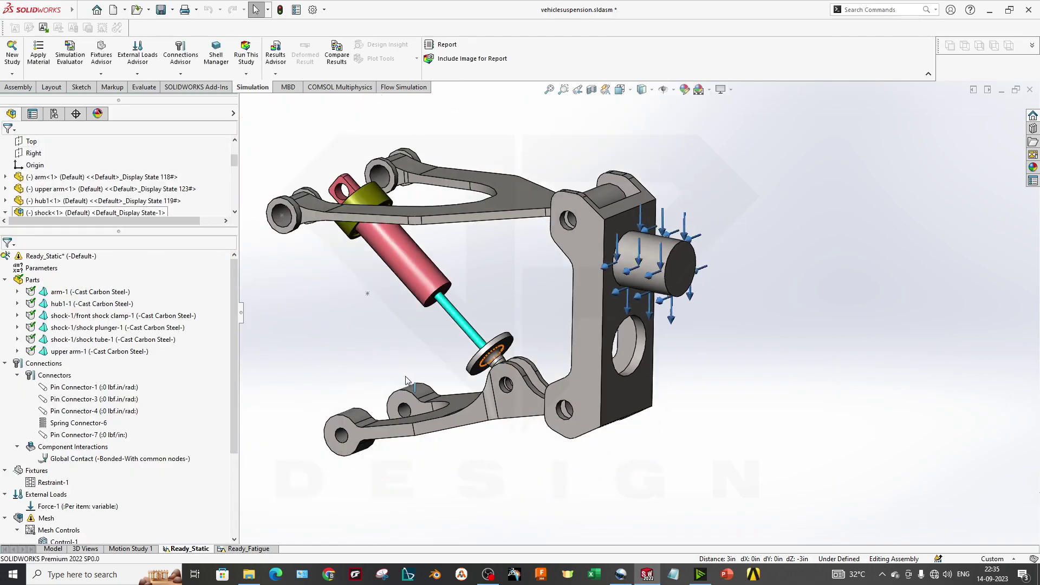
# Highlight the faces assigned to the Control-1, Control-2 and Control-5 mesh controls on the model.
pyautogui.scroll(-2, 96, 474)
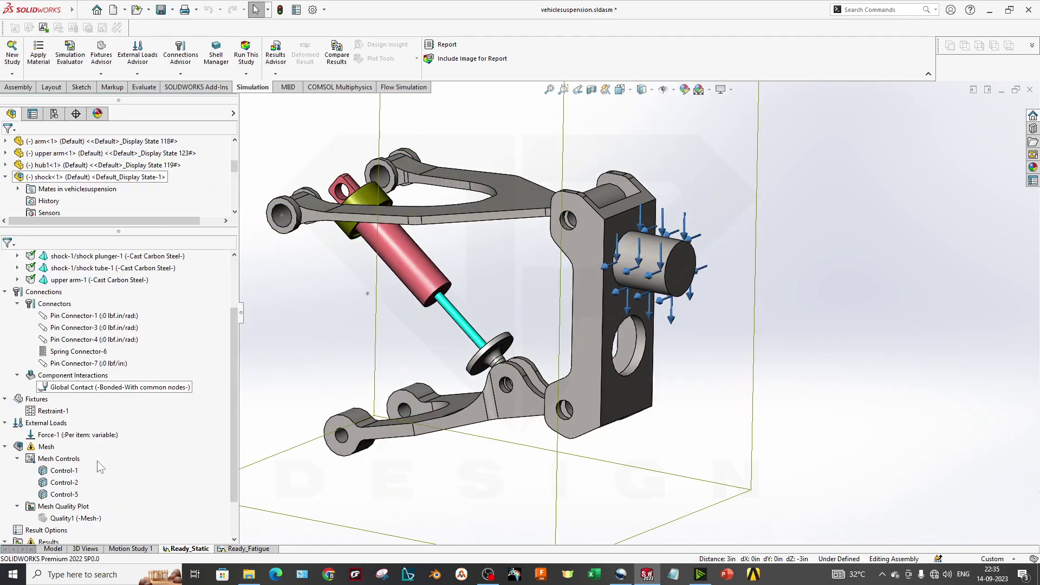
pyautogui.scroll(-1, 98, 461)
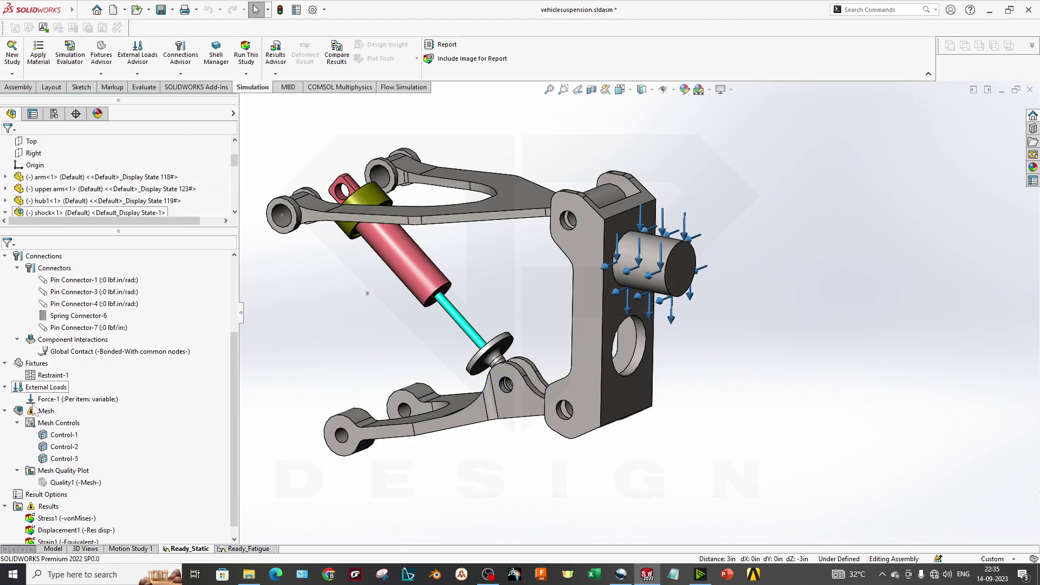
pyautogui.click(44, 424)
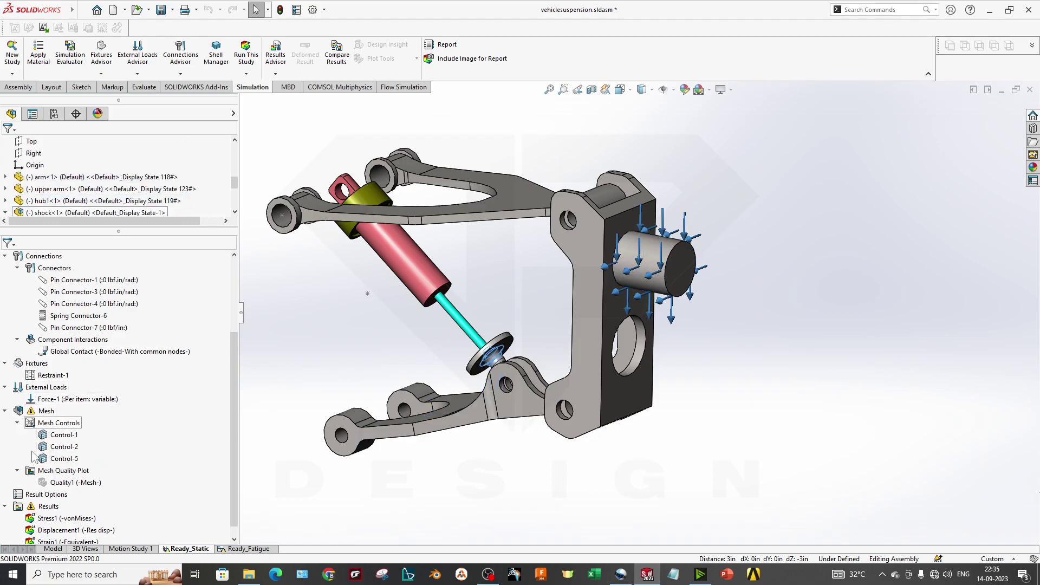
pyautogui.click(40, 518)
pyautogui.click(60, 435)
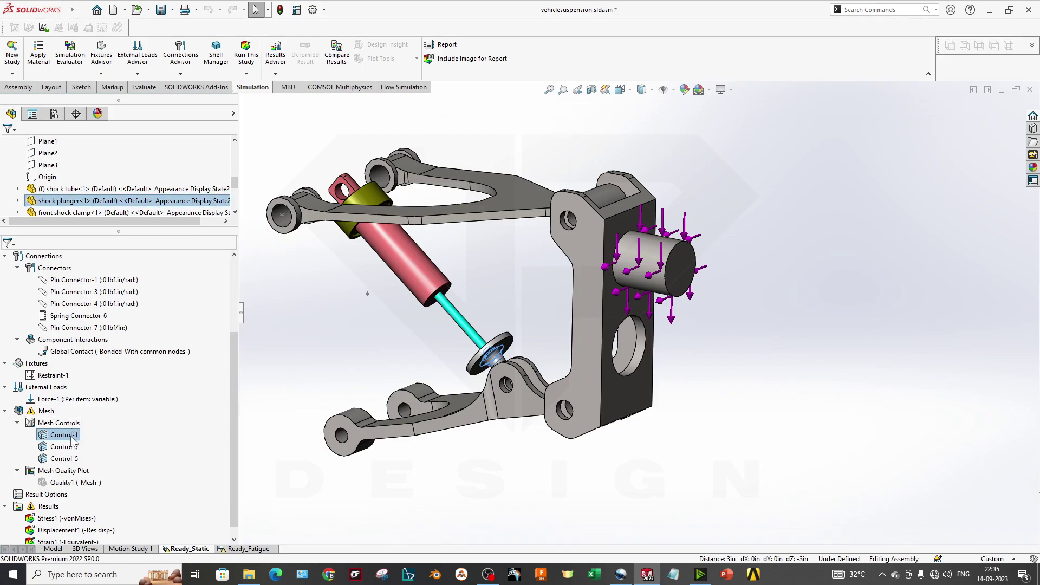
pyautogui.click(67, 447)
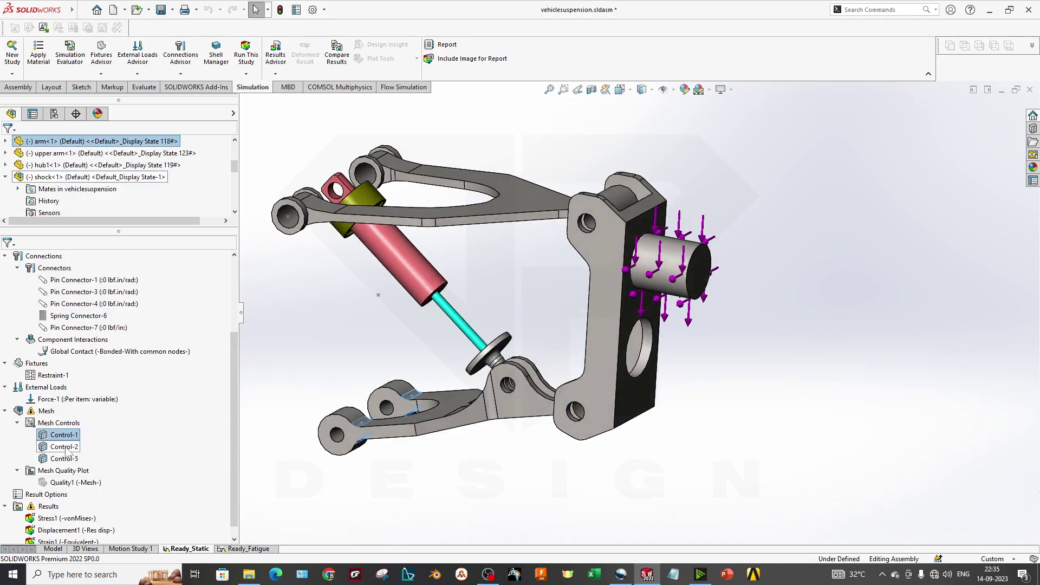
pyautogui.click(64, 458)
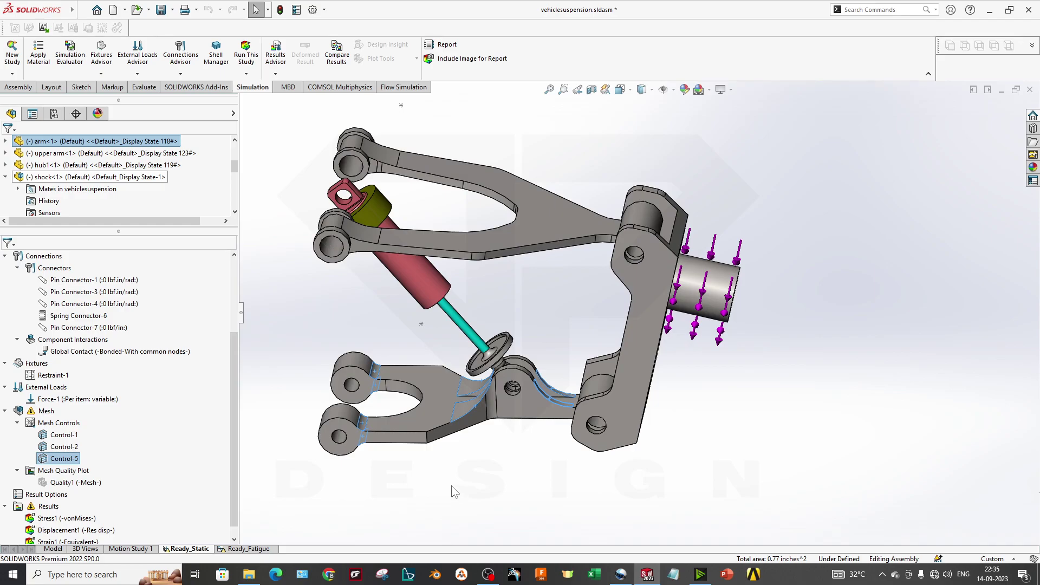
# Open the Control-1 mesh control definition, inspect its shock plunger faces and element settings, and close it without changes.
pyautogui.click(64, 434)
pyautogui.rightClick(64, 435)
pyautogui.click(117, 441)
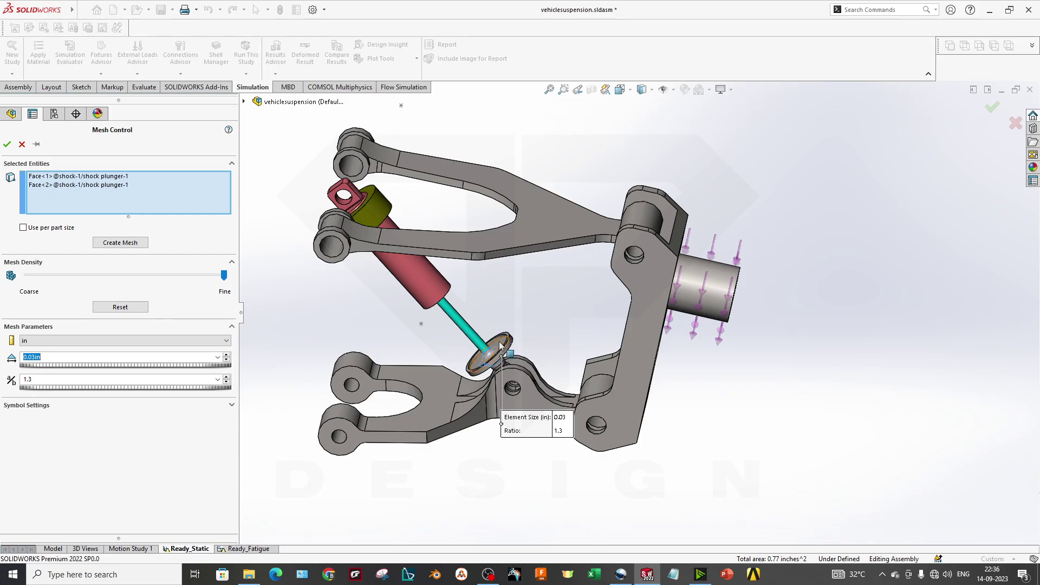
pyautogui.scroll(-5, 460, 340)
pyautogui.click(21, 144)
# Review the Control-2 mesh control's lower arm faces, element size, ratio and symbol settings, and accept its definition.
pyautogui.rightClick(64, 447)
pyautogui.click(92, 453)
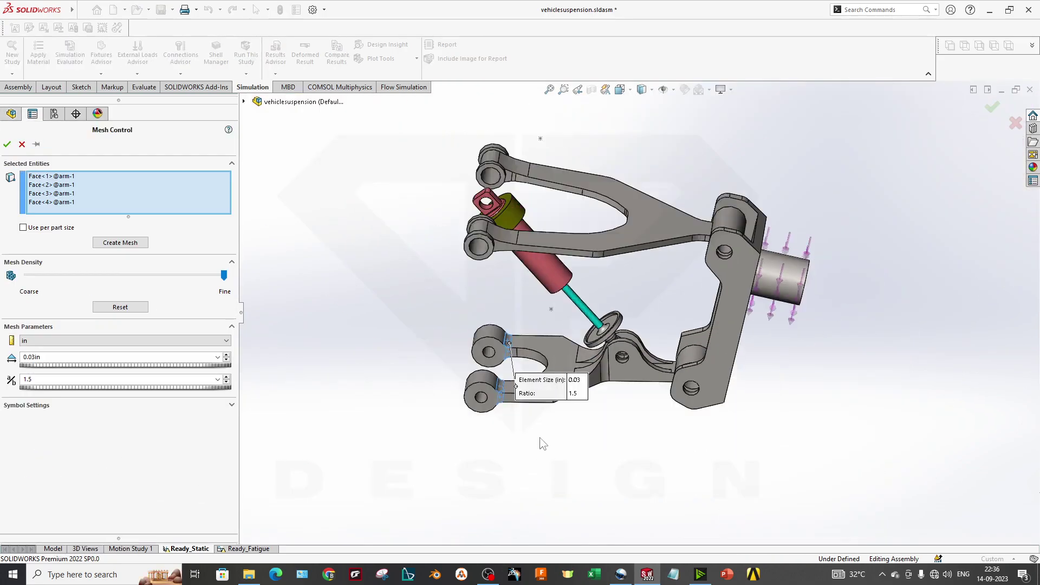
pyautogui.scroll(-5, 509, 333)
pyautogui.moveTo(52, 358); pyautogui.dragTo(2, 360)
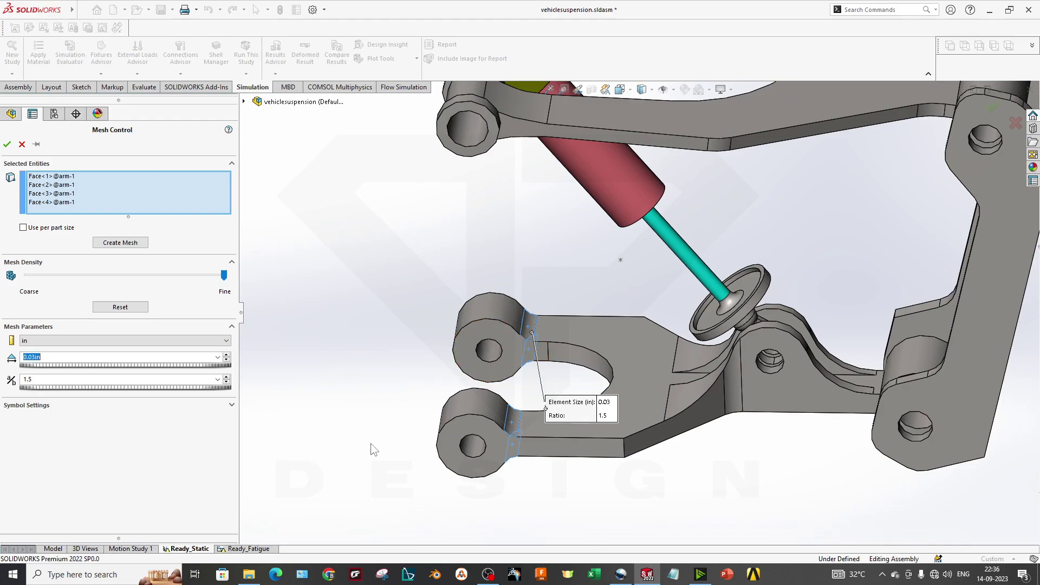
pyautogui.doubleClick(52, 377)
pyautogui.click(108, 406)
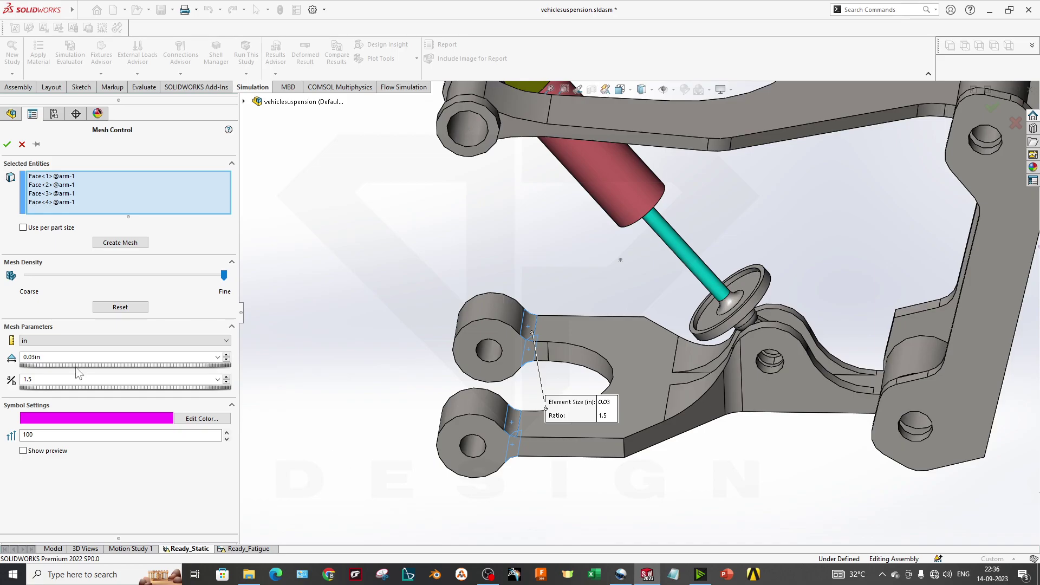
pyautogui.click(7, 144)
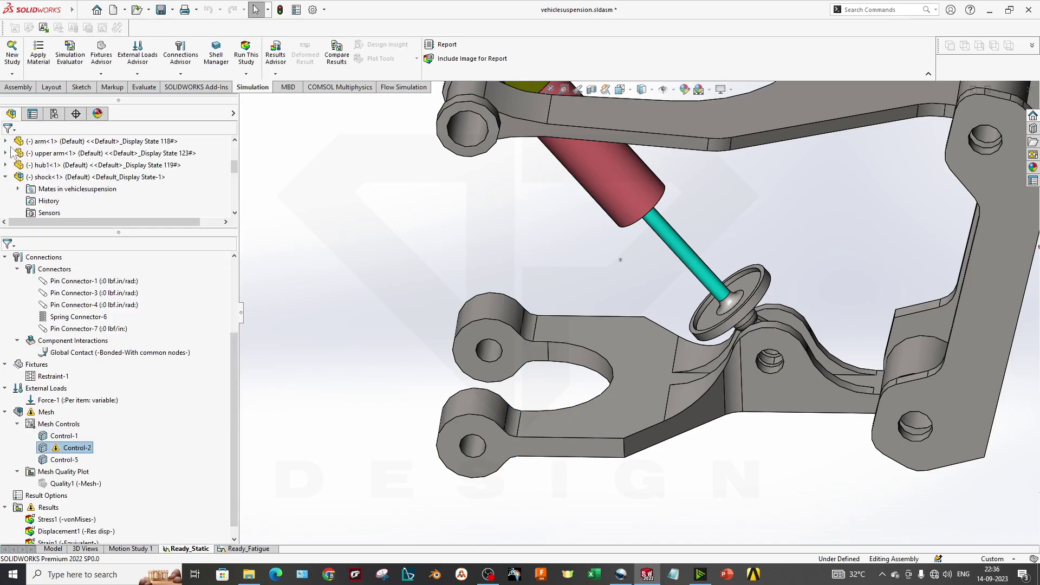
# Review the Control-5 mesh control's selected lower arm faces, element size and ratio, and accept its definition.
pyautogui.rightClick(72, 459)
pyautogui.click(108, 353)
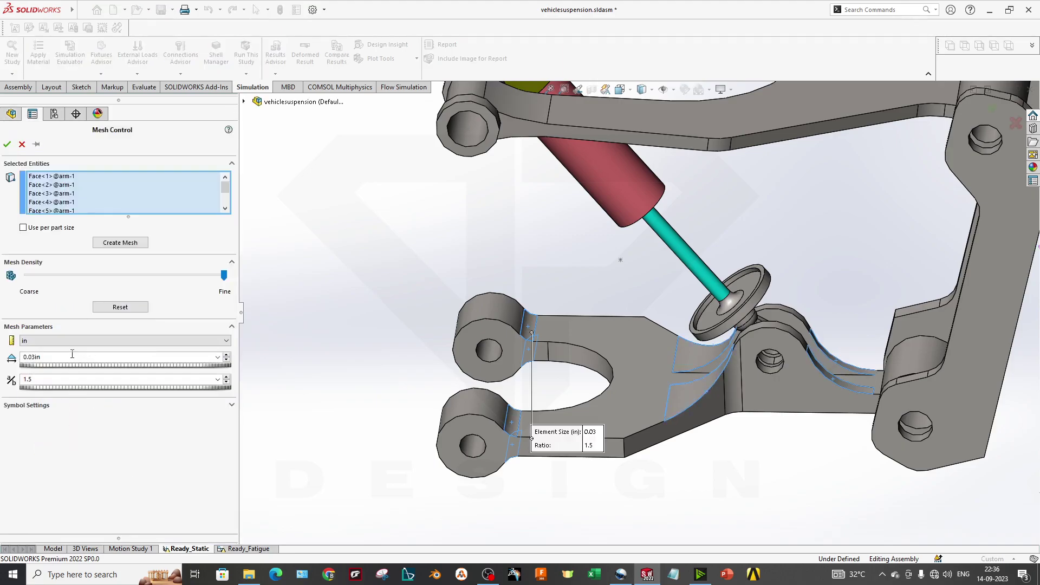
pyautogui.click(64, 185)
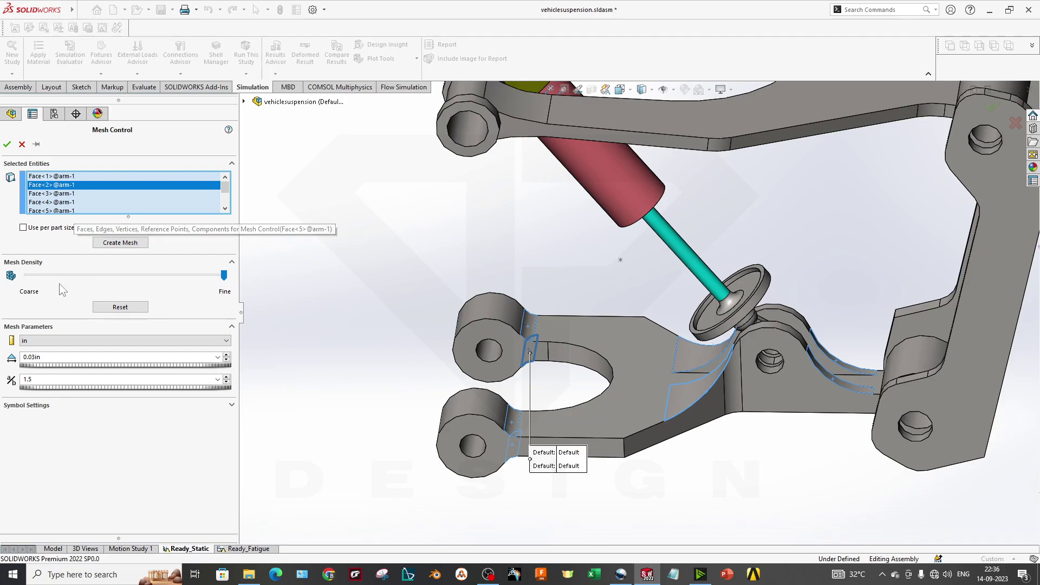
pyautogui.click(59, 379)
pyautogui.click(31, 357)
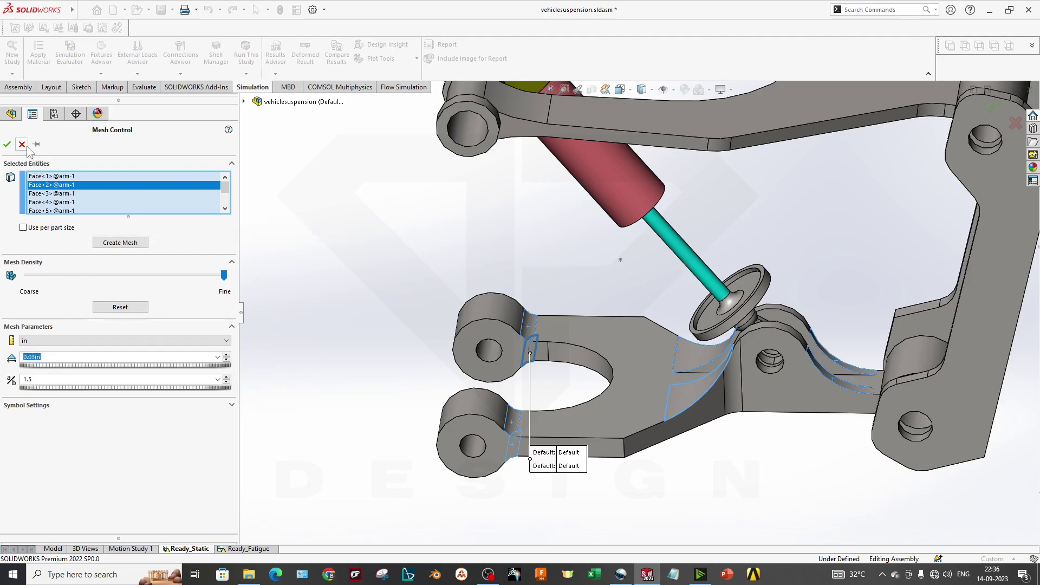
pyautogui.click(7, 143)
# Show the Quality1 mesh plot and inspect the refined mesh on the lower arm and shock plunger disc.
pyautogui.scroll(-1, 65, 479)
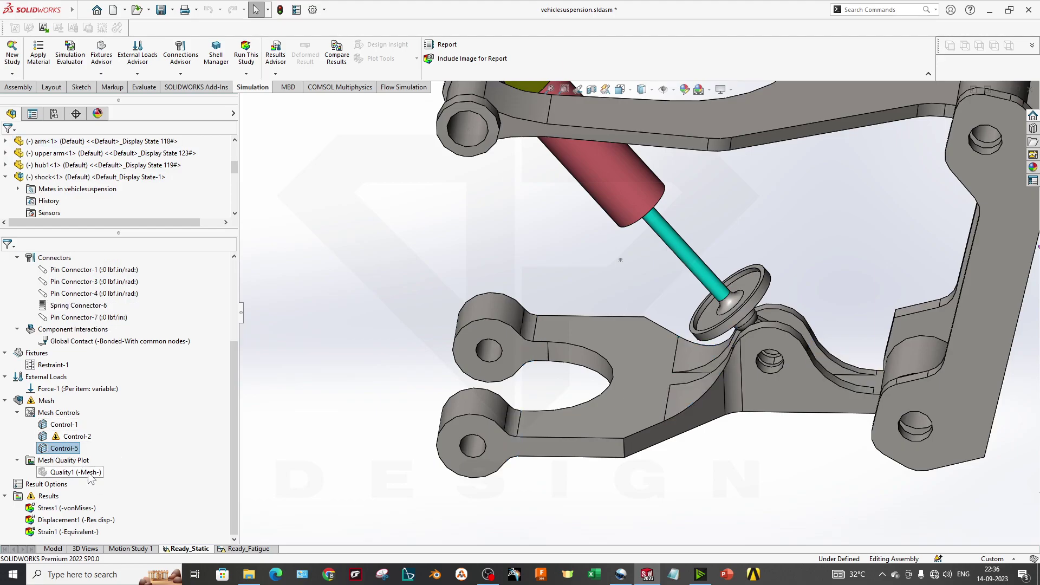
pyautogui.rightClick(60, 475)
pyautogui.click(84, 482)
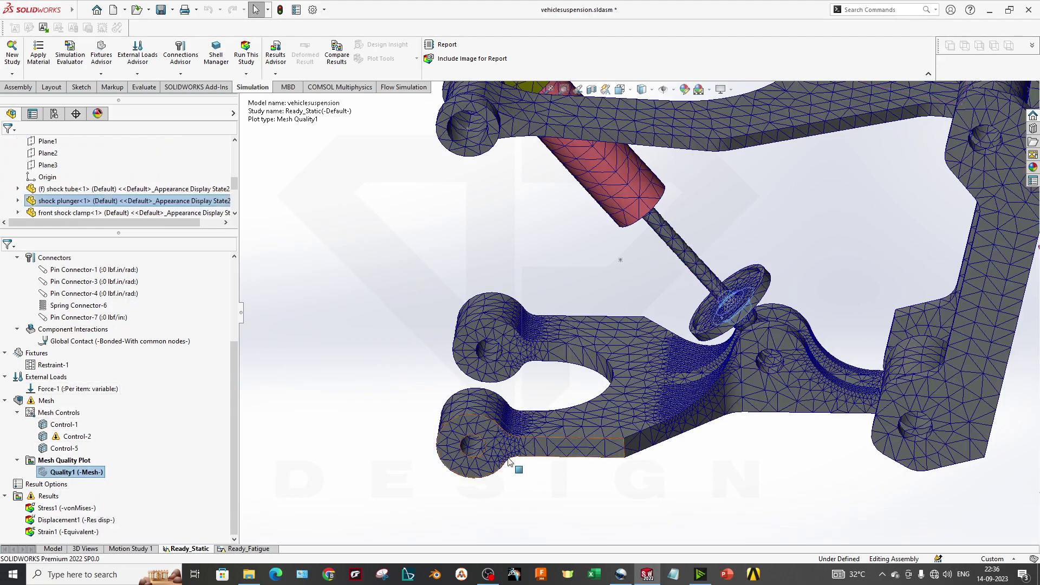
pyautogui.scroll(-10, 666, 414)
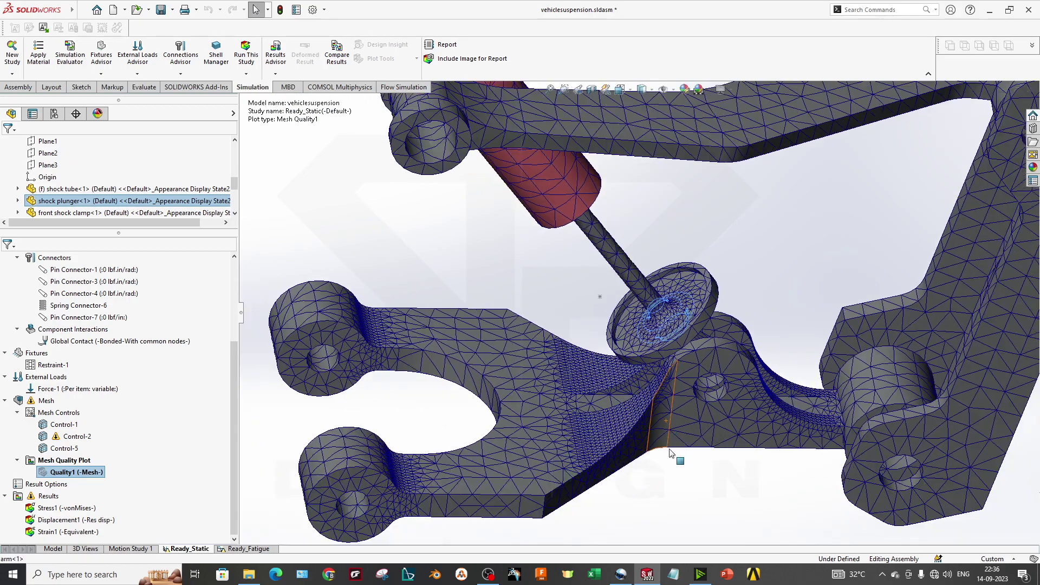
pyautogui.scroll(10, 648, 431)
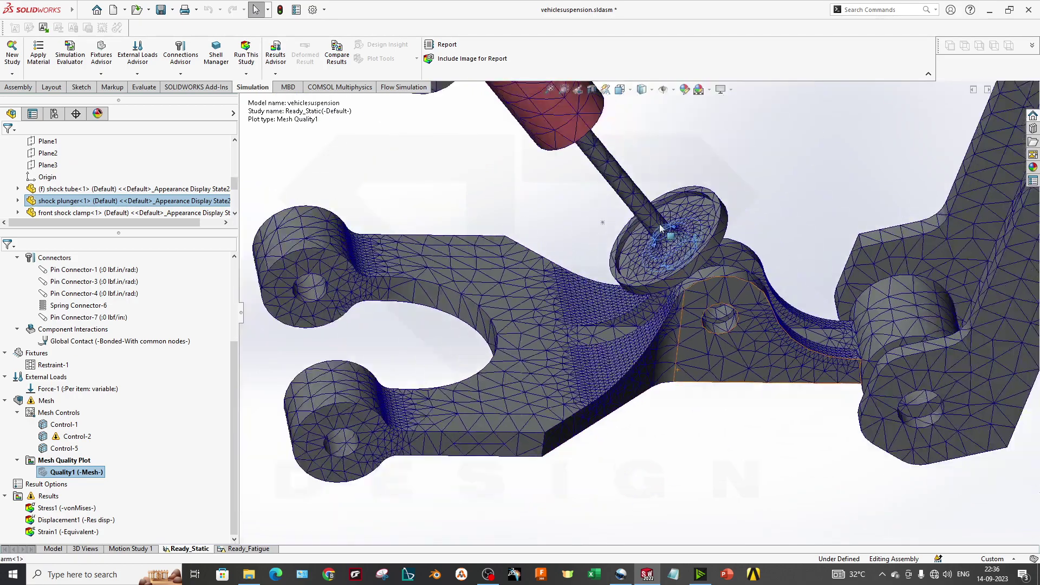
pyautogui.scroll(4, 622, 418)
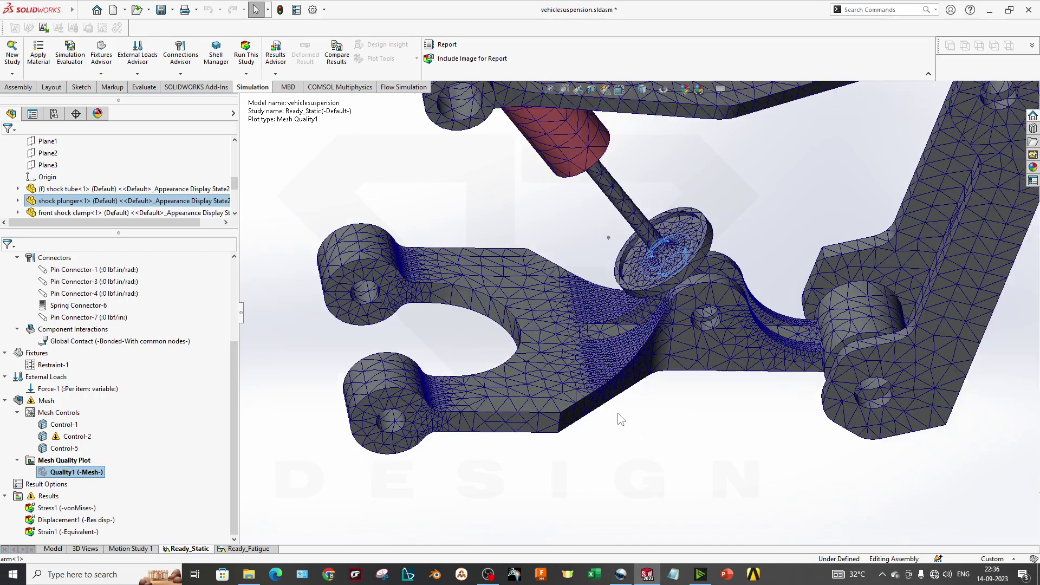
pyautogui.scroll(-3, 625, 295)
pyautogui.moveTo(633, 297); pyautogui.dragTo(599, 285, button='middle')
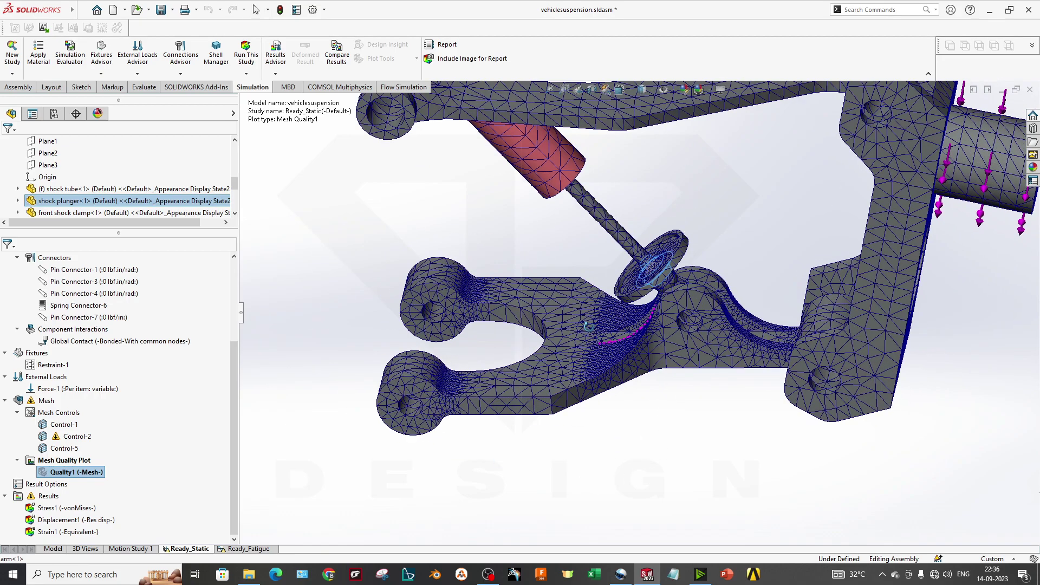
# Examine the mesh transitions at the lower arm's bushing ends and curved faces, and select the lower arm.
pyautogui.scroll(-4, 524, 412)
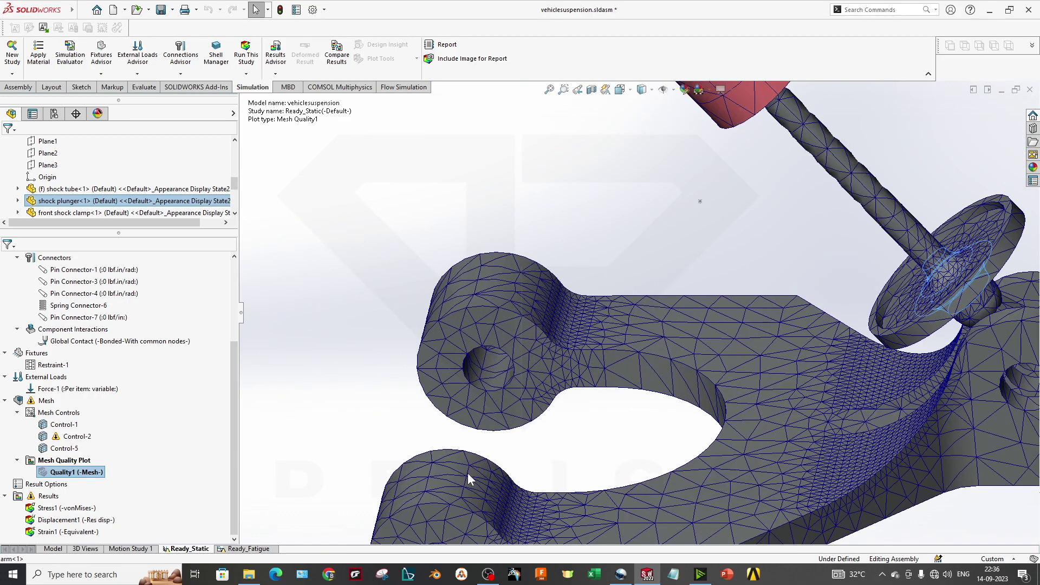
pyautogui.scroll(2, 486, 483)
pyautogui.scroll(4, 619, 411)
pyautogui.scroll(-3, 734, 282)
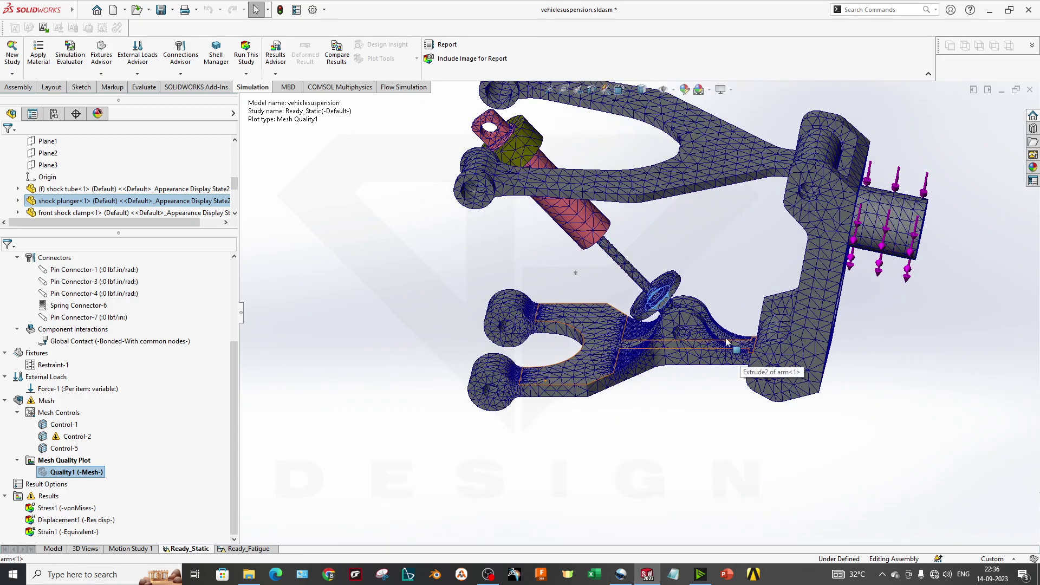
pyautogui.moveTo(733, 277); pyautogui.dragTo(676, 514, button='middle')
pyautogui.moveTo(628, 376); pyautogui.dragTo(613, 373, button='middle')
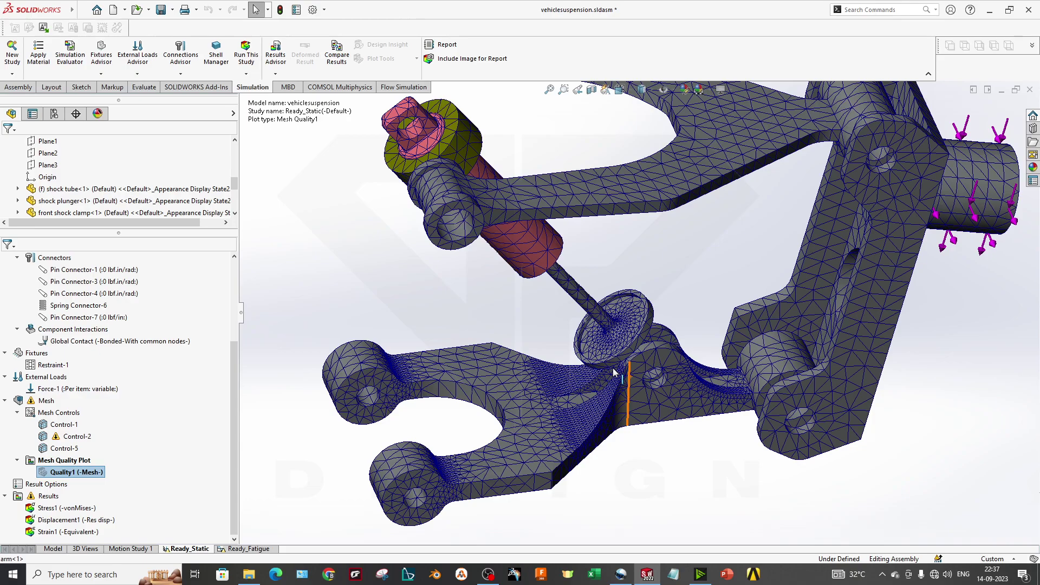
pyautogui.click(446, 401)
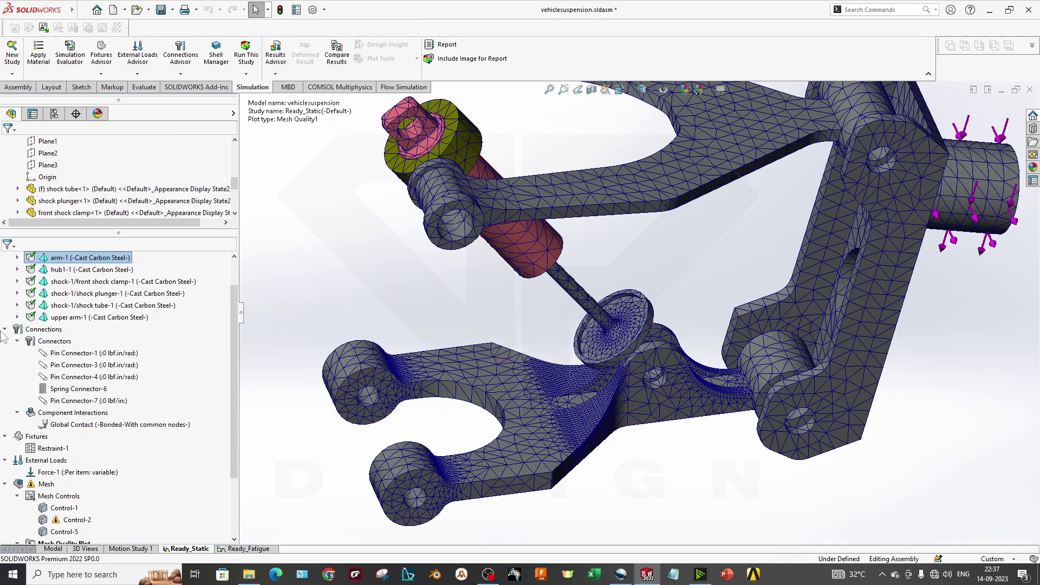
# Examine the mesh across the whole suspension assembly from several viewing angles.
pyautogui.scroll(1, 126, 309)
pyautogui.scroll(-1, 93, 461)
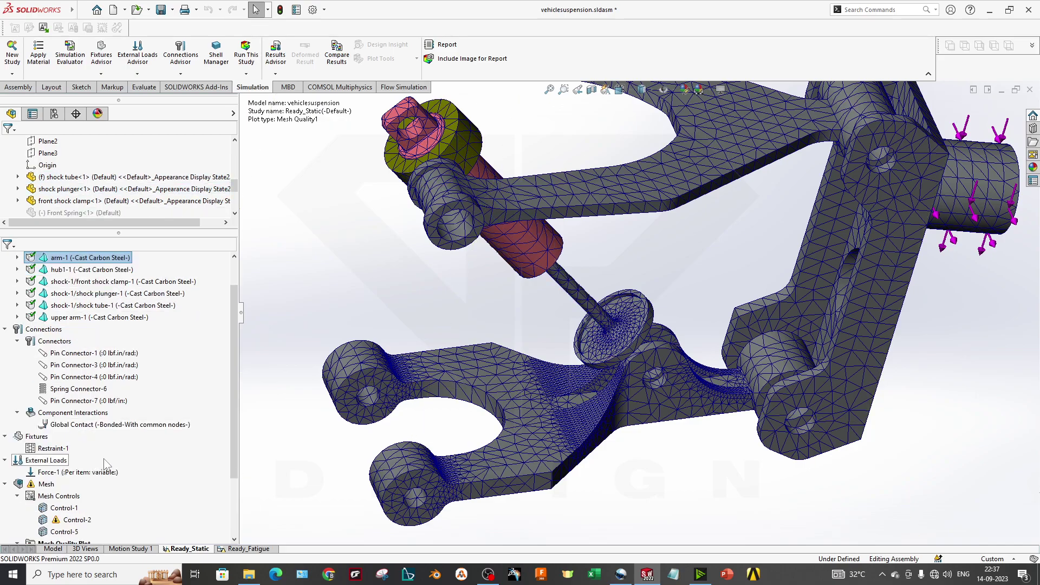
pyautogui.scroll(3, 509, 381)
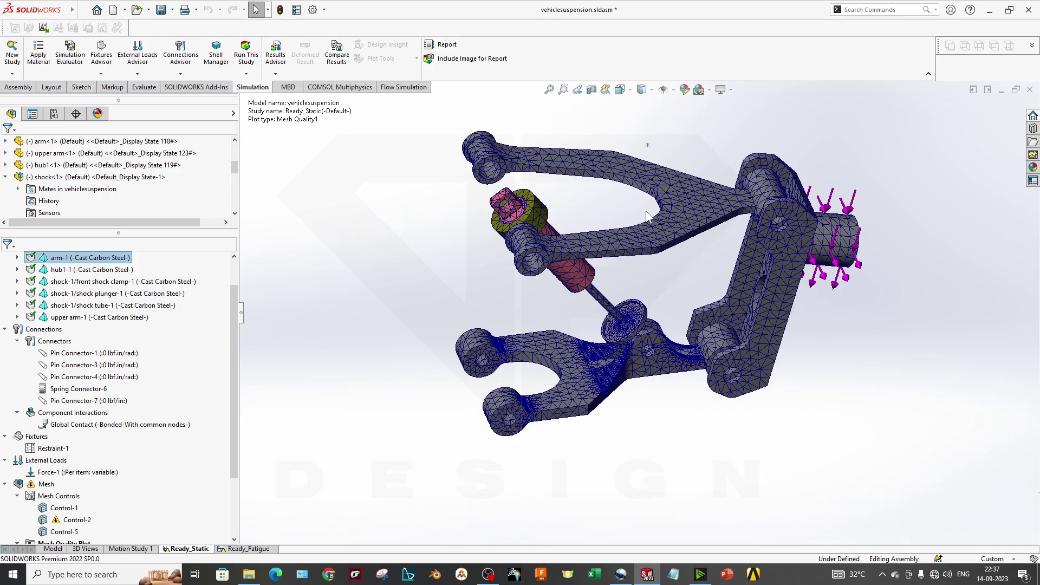
pyautogui.scroll(-2, 642, 225)
pyautogui.scroll(3, 649, 300)
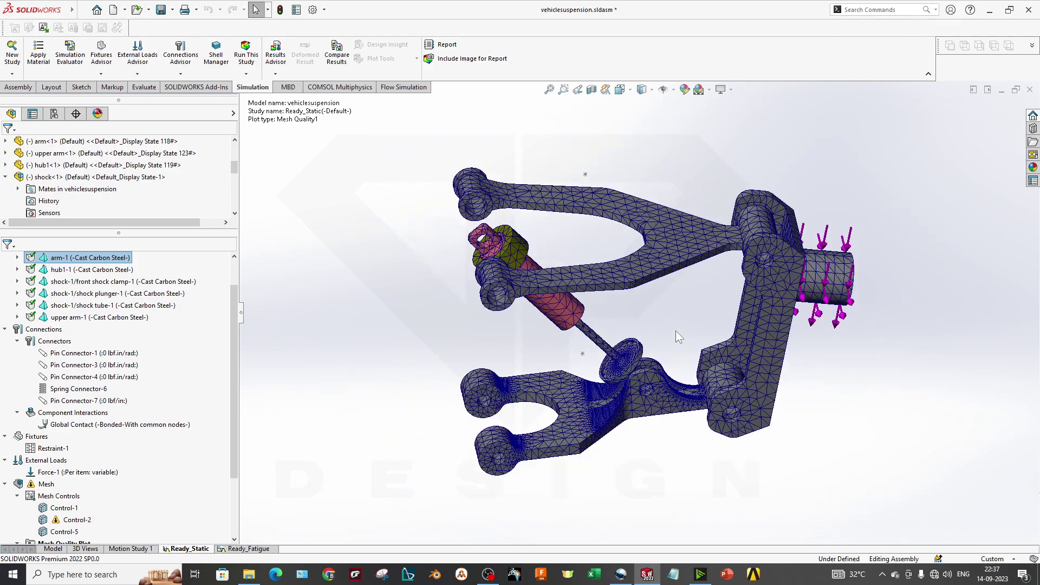
pyautogui.scroll(-1, 736, 297)
pyautogui.moveTo(675, 362); pyautogui.dragTo(678, 335, button='middle')
pyautogui.scroll(1, 692, 379)
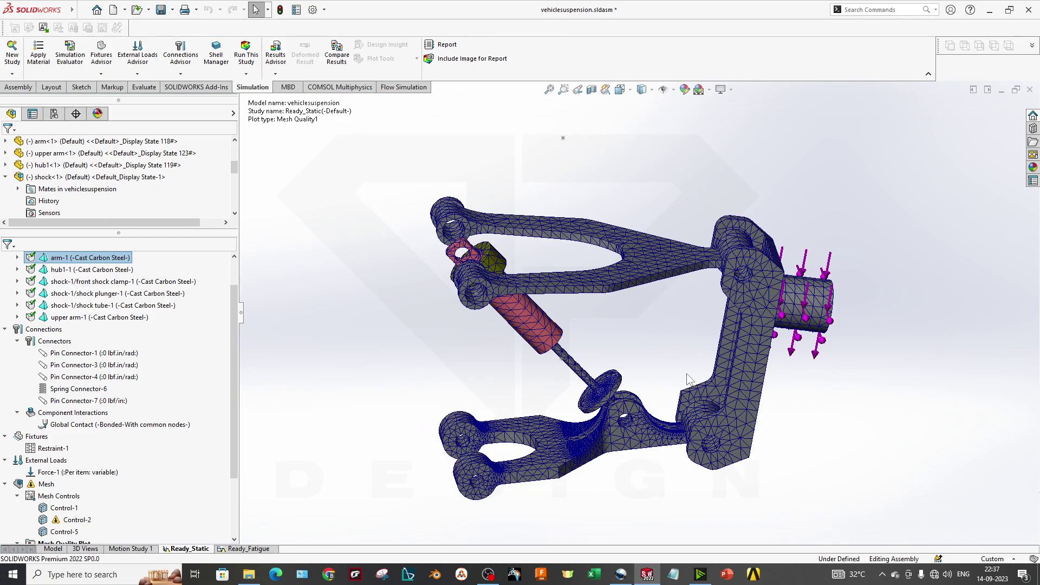
pyautogui.scroll(-1, 687, 374)
pyautogui.scroll(1, 685, 375)
# Show the Stress1 von Mises plot and inspect the stresses on the lower arm and shock plunger disc.
pyautogui.scroll(-3, 96, 472)
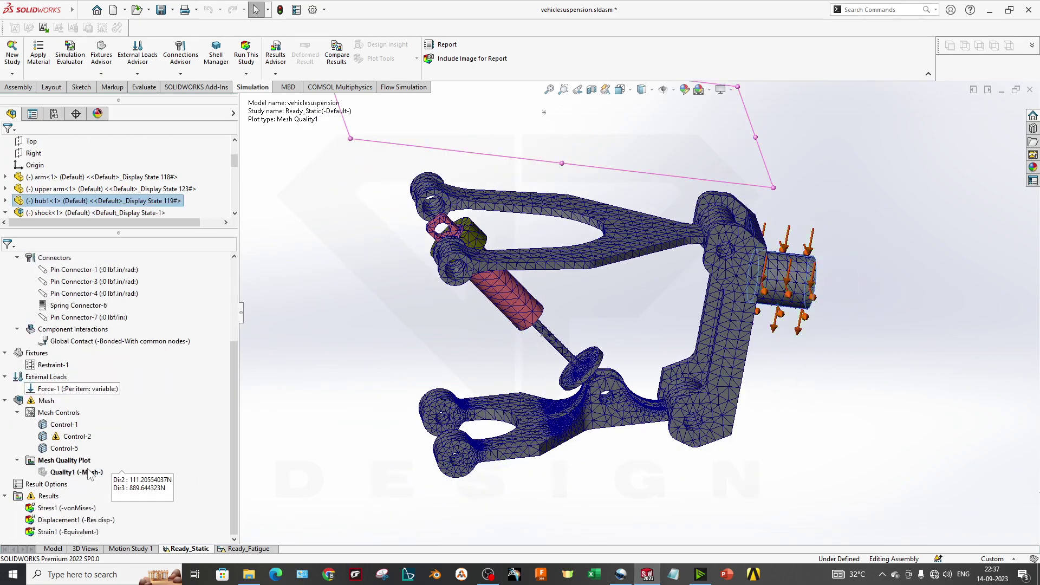
pyautogui.doubleClick(70, 508)
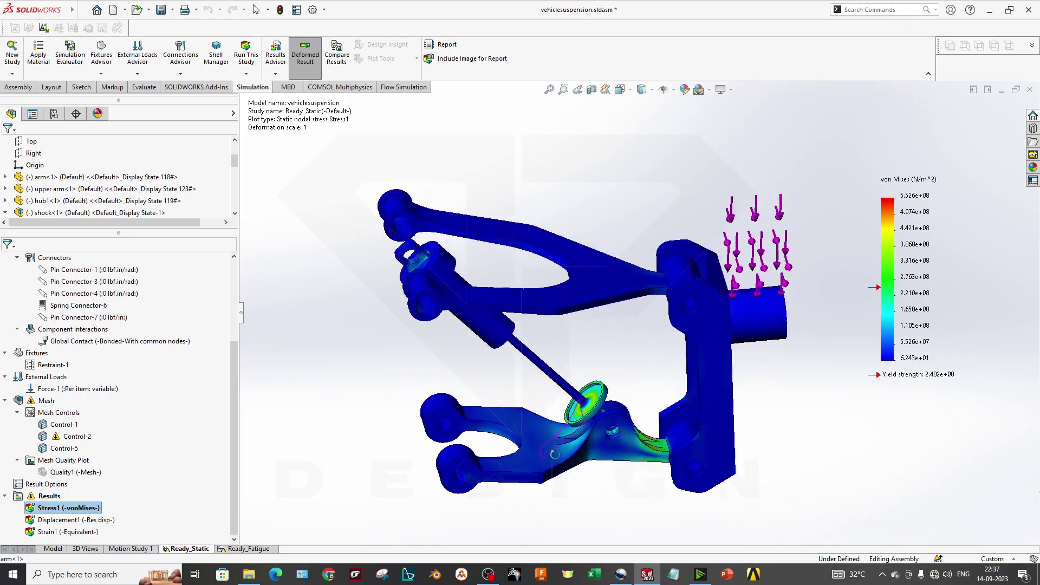
pyautogui.scroll(-5, 655, 489)
pyautogui.scroll(-3, 655, 488)
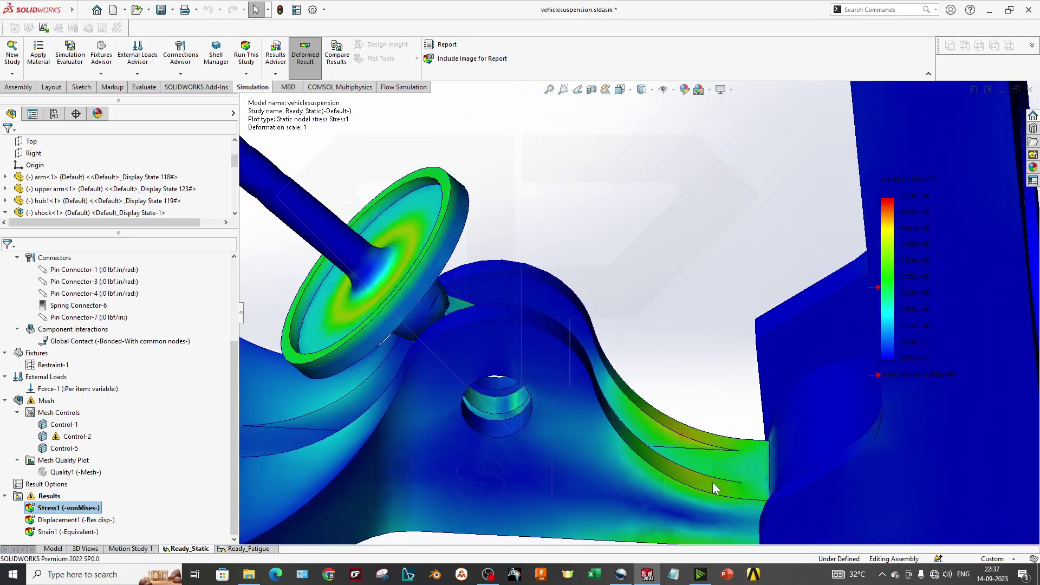
pyautogui.scroll(6, 656, 422)
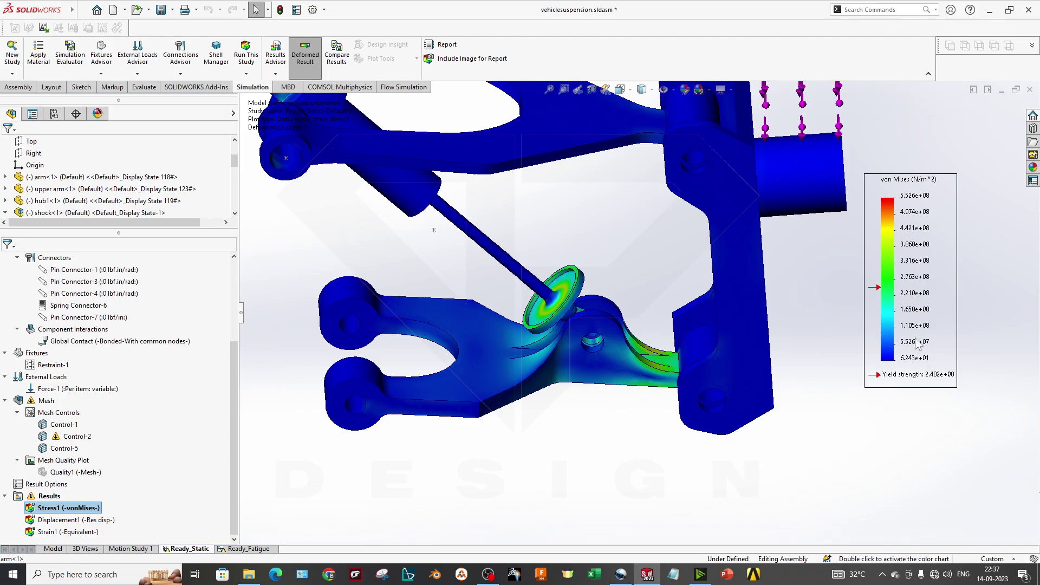
pyautogui.scroll(1, 560, 365)
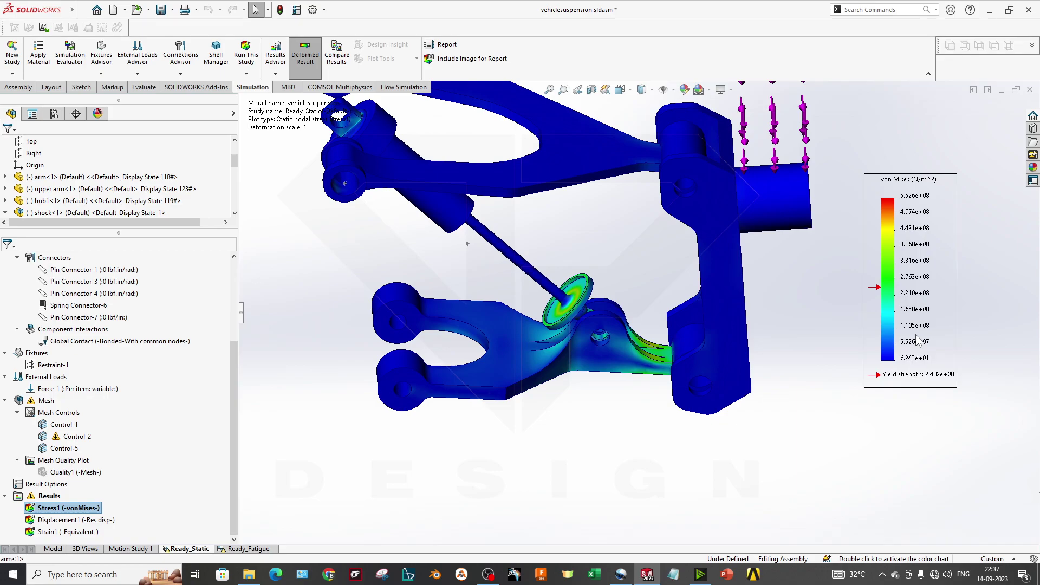
# Replace the Stress1 legend's automatic maximum with the material yield strength of 248168000 N/m^2 and accept the chart options.
pyautogui.doubleClick(916, 364)
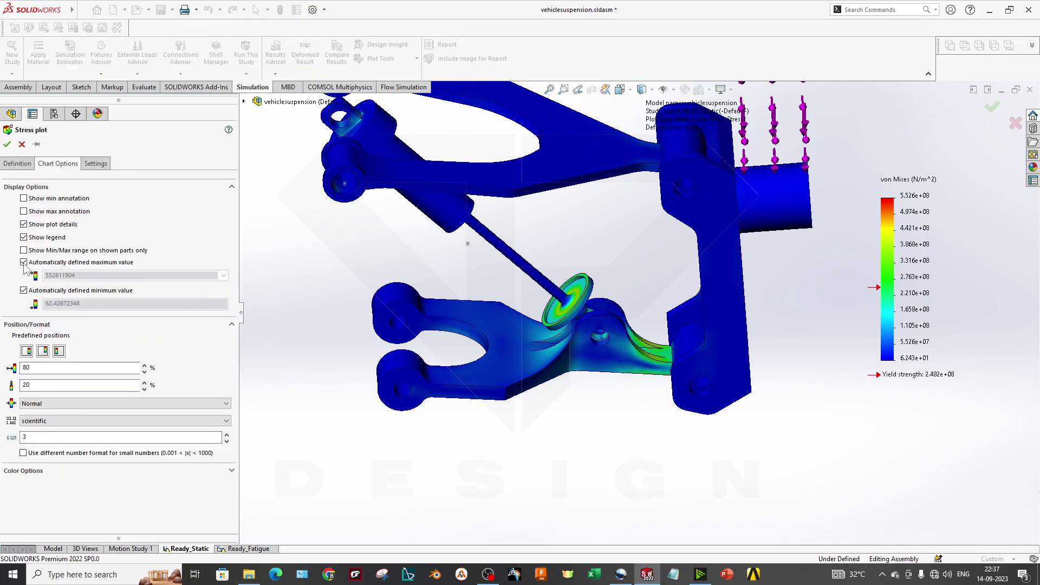
pyautogui.click(24, 262)
pyautogui.click(223, 287)
pyautogui.click(90, 301)
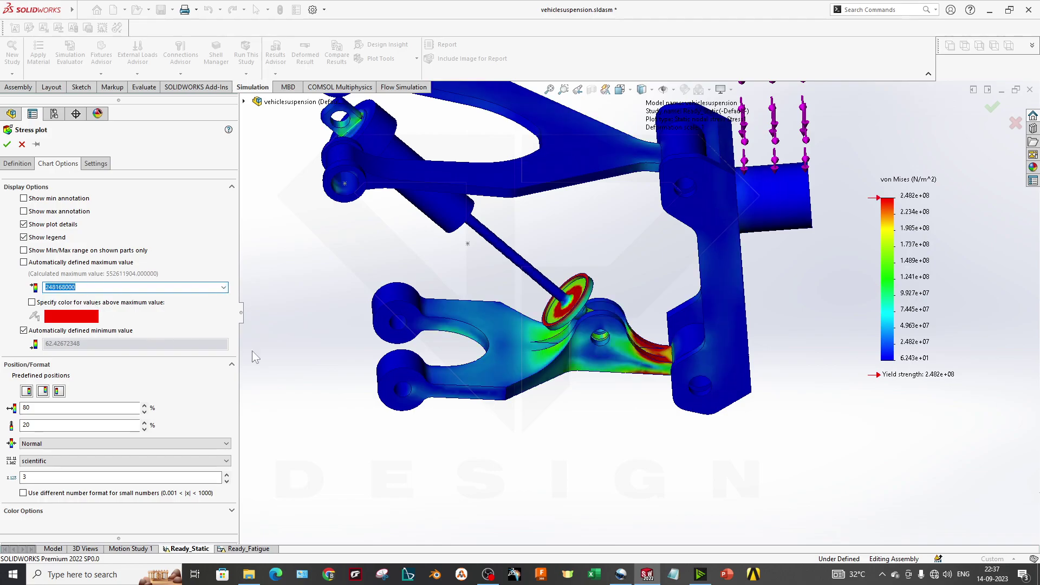
pyautogui.click(7, 144)
# Examine the high-stress regions on the lower arm's curved ribs and bottom edge where it meets the hub.
pyautogui.scroll(-4, 691, 369)
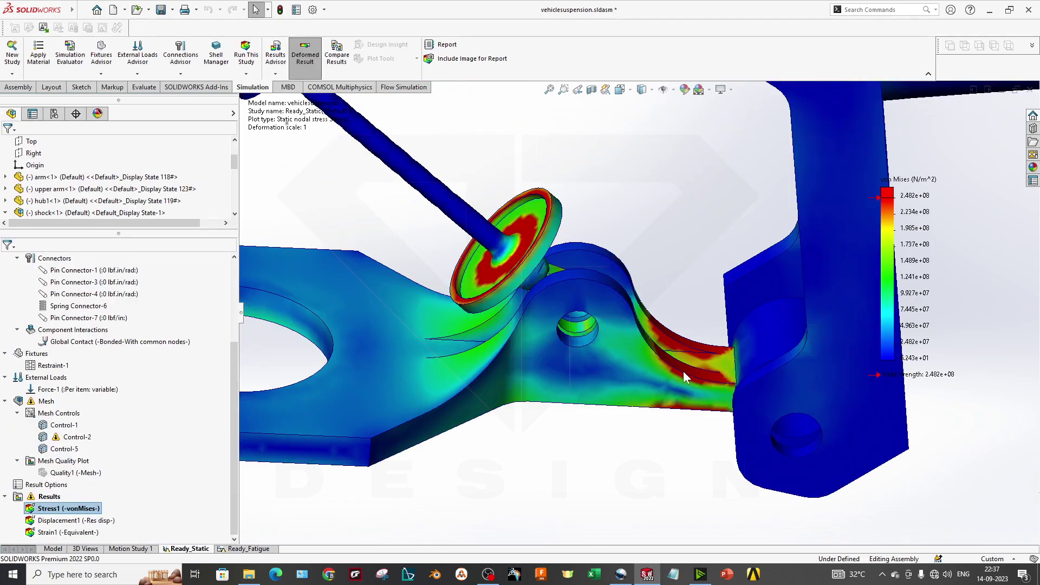
pyautogui.scroll(-5, 690, 369)
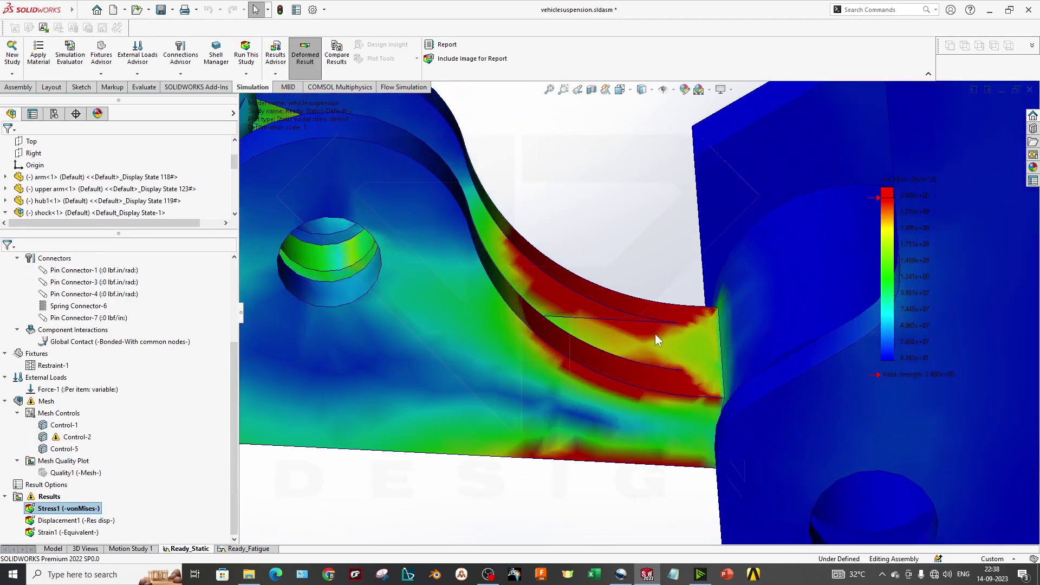
pyautogui.scroll(5, 652, 333)
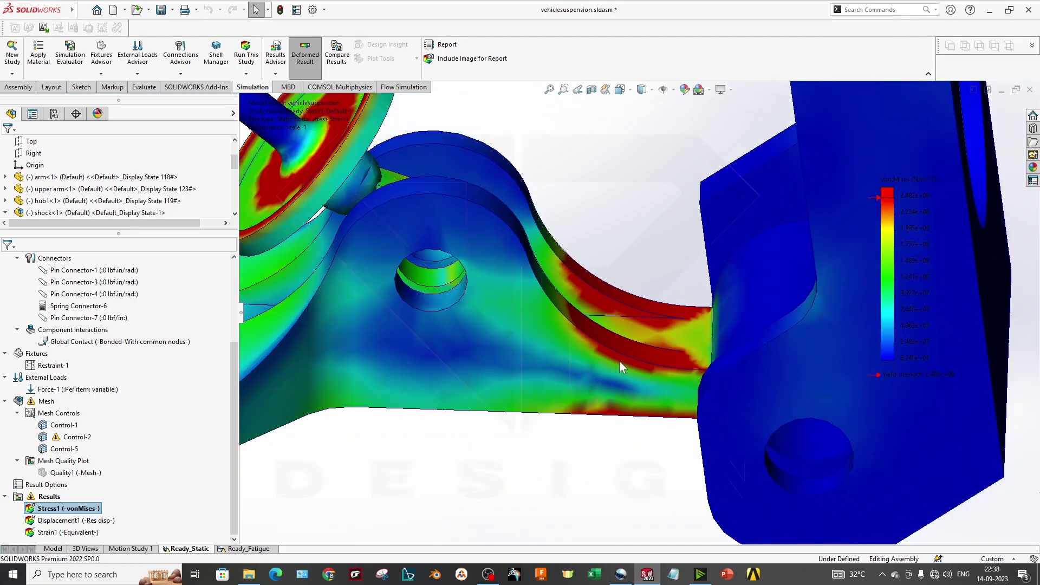
pyautogui.scroll(4, 622, 341)
pyautogui.scroll(-4, 628, 325)
pyautogui.moveTo(631, 372); pyautogui.dragTo(581, 374, button='middle')
pyautogui.scroll(3, 654, 399)
pyautogui.scroll(-3, 652, 394)
pyautogui.scroll(-4, 601, 379)
pyautogui.scroll(8, 581, 373)
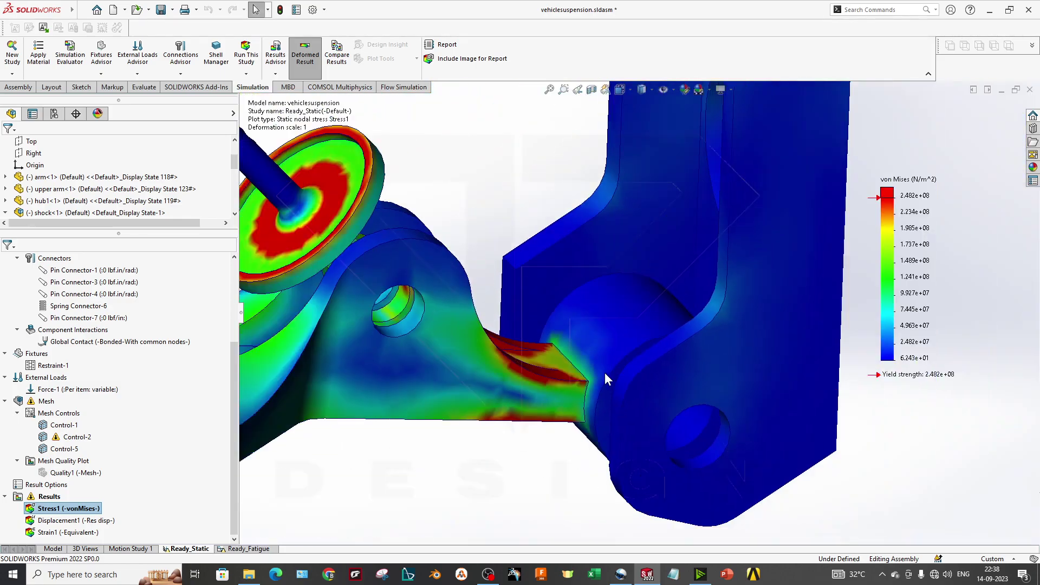
pyautogui.scroll(-5, 616, 311)
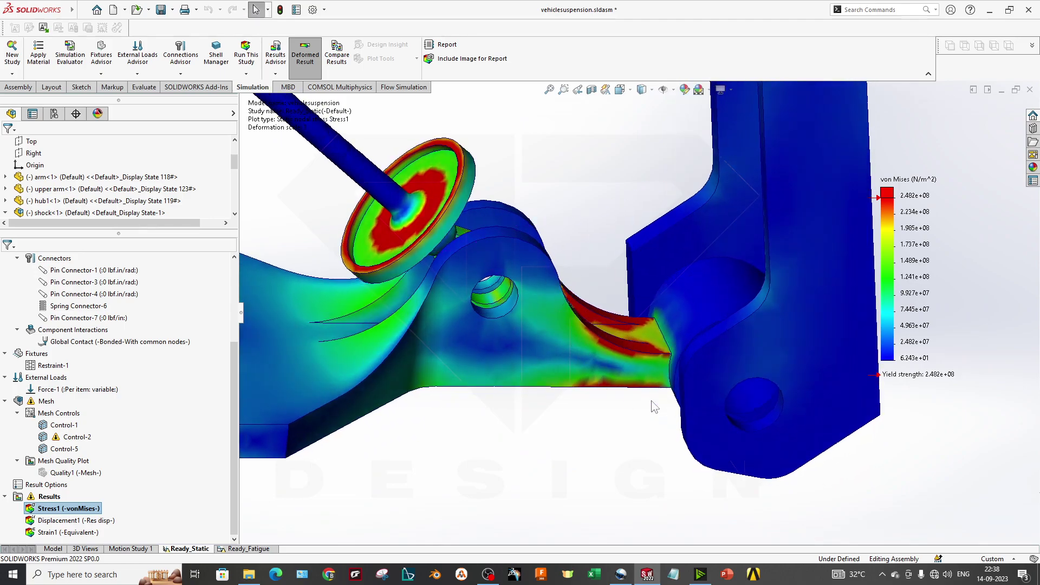
# Compare the stress distribution on the plunger disc and lower arm with the rest of the suspension assembly.
pyautogui.scroll(4, 661, 302)
pyautogui.scroll(-3, 622, 196)
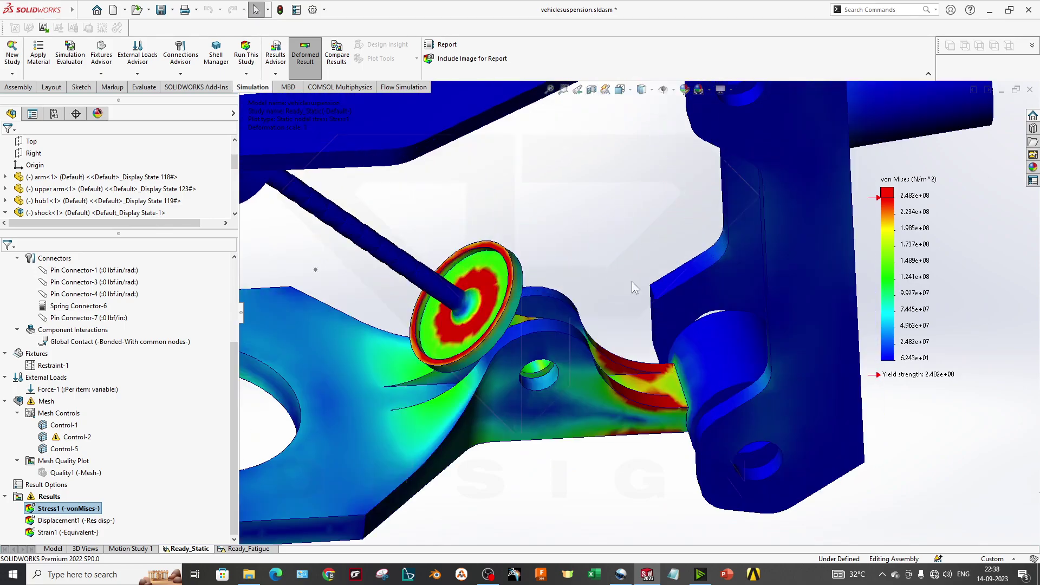
pyautogui.scroll(4, 657, 391)
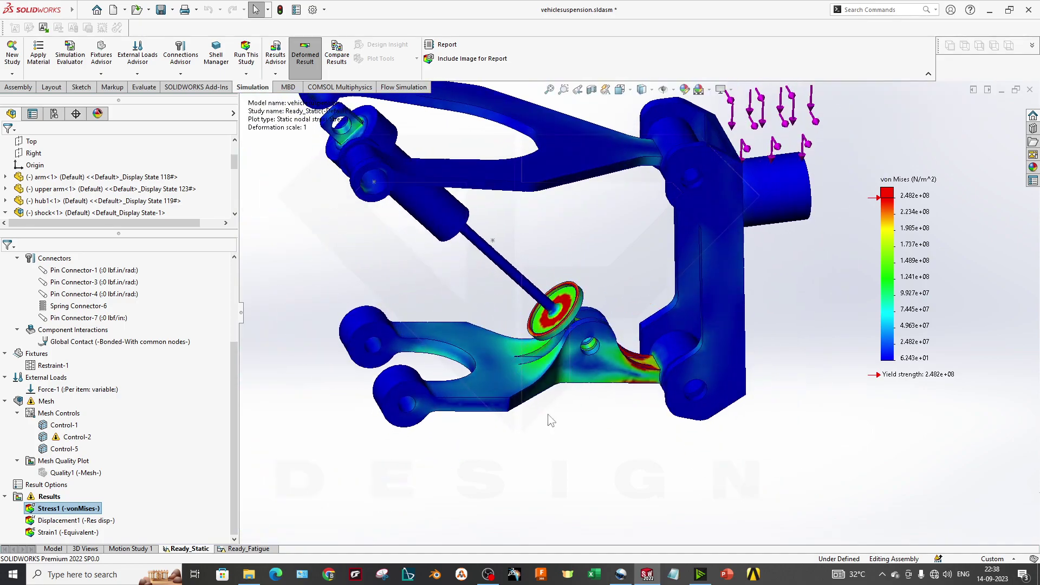
pyautogui.scroll(4, 552, 419)
pyautogui.scroll(-2, 536, 347)
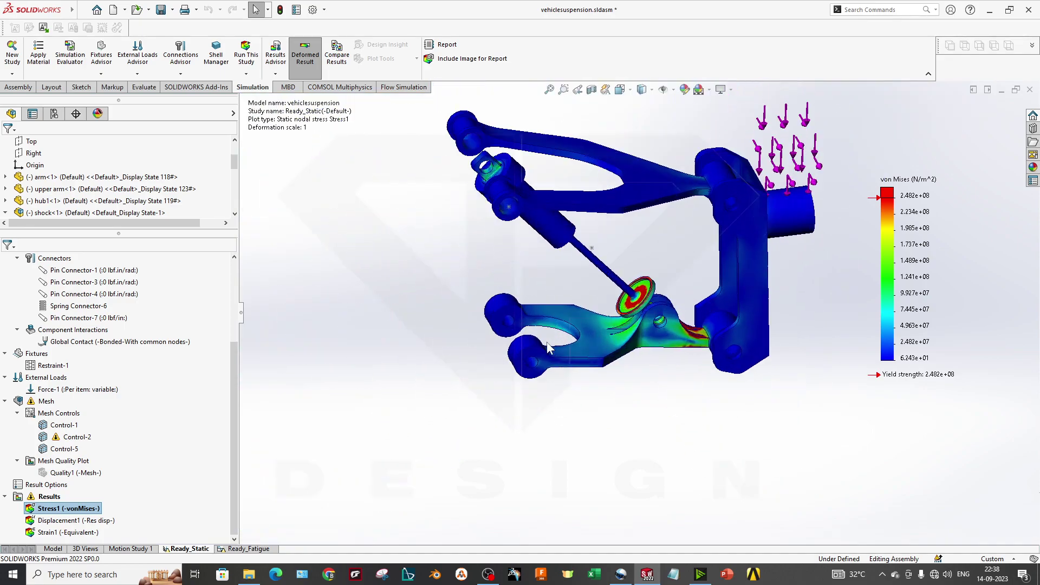
pyautogui.scroll(-1, 618, 331)
pyautogui.moveTo(613, 316); pyautogui.dragTo(616, 315, button='middle')
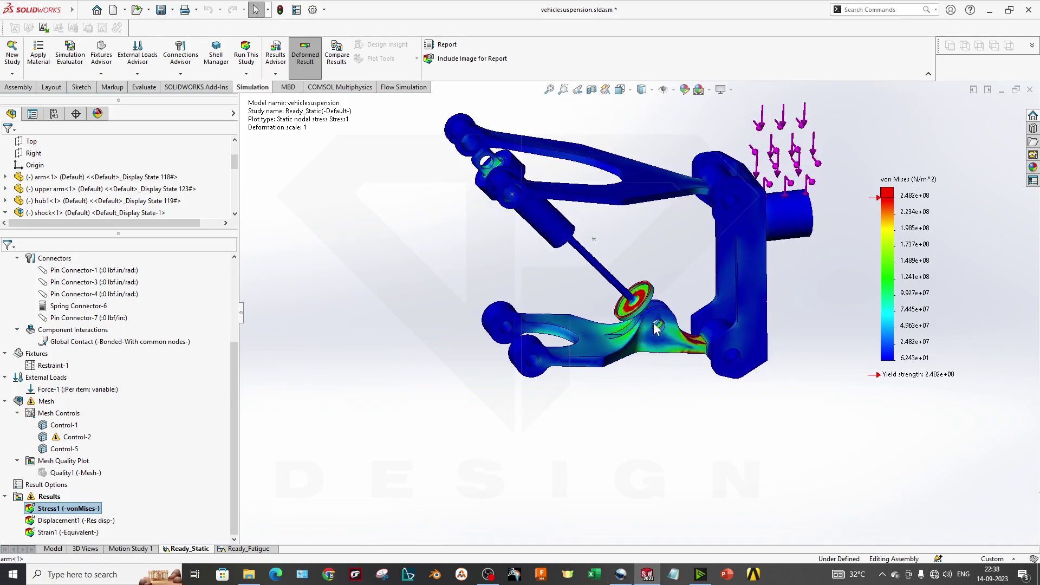
pyautogui.scroll(-1, 696, 318)
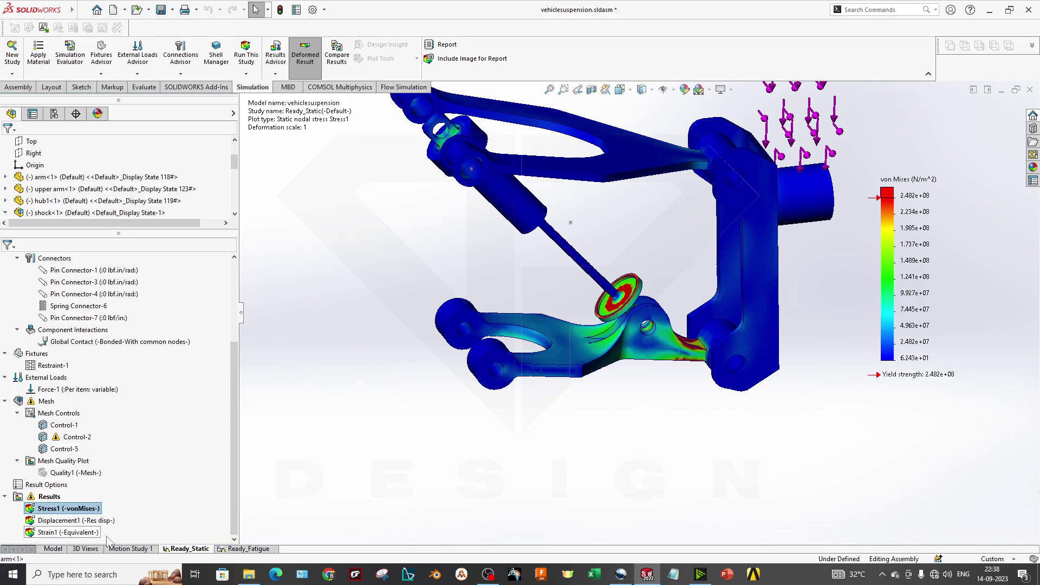
# Show the Displacement1 resultant displacement plot and inspect the displacement across the assembly.
pyautogui.doubleClick(97, 520)
pyautogui.scroll(3, 766, 301)
pyautogui.scroll(-4, 802, 206)
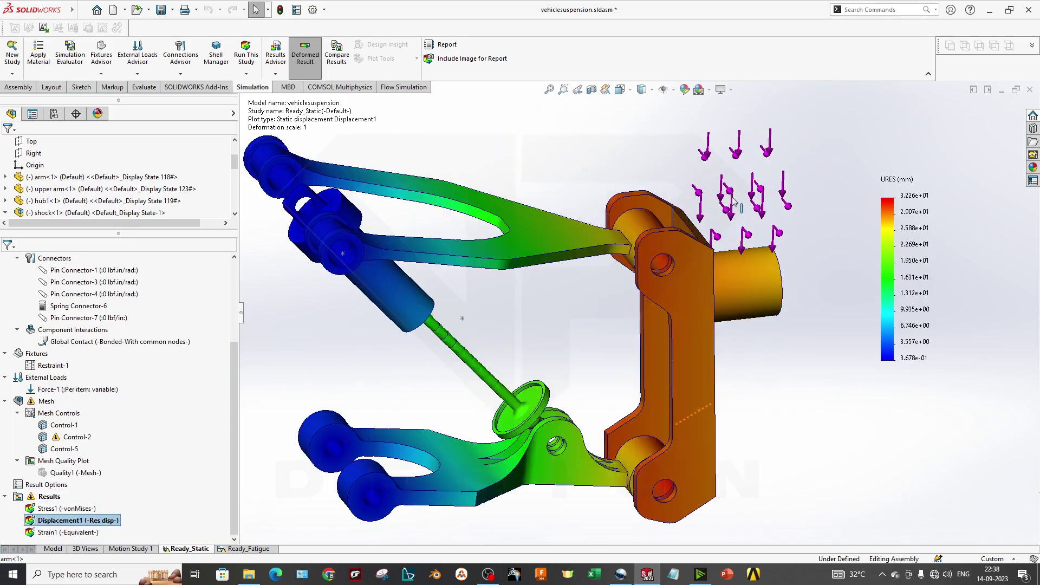
# Show the Stress1 plot again and hide the Force-1 load symbols on the hub.
pyautogui.doubleClick(79, 509)
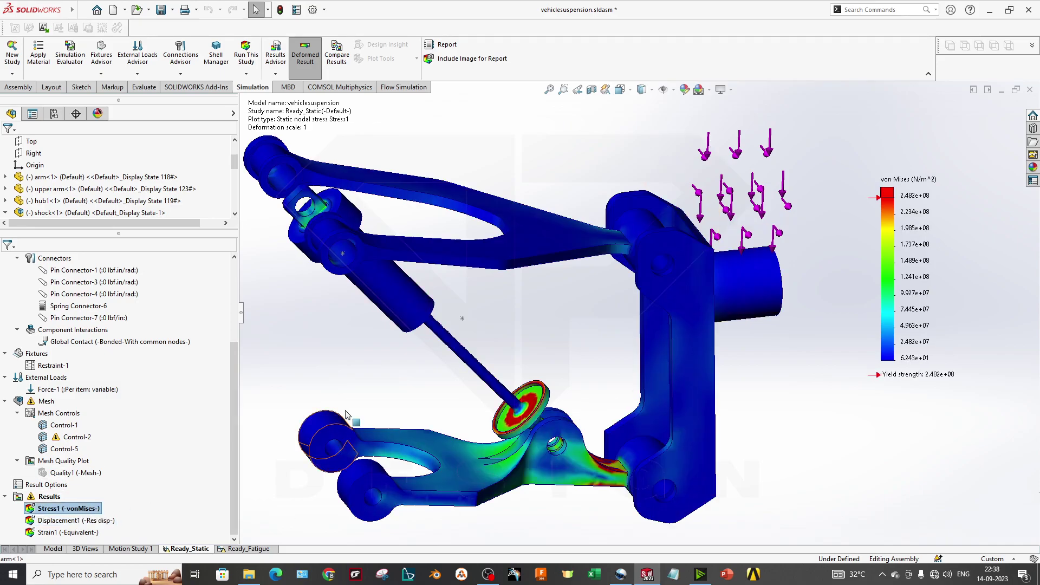
pyautogui.rightClick(882, 303)
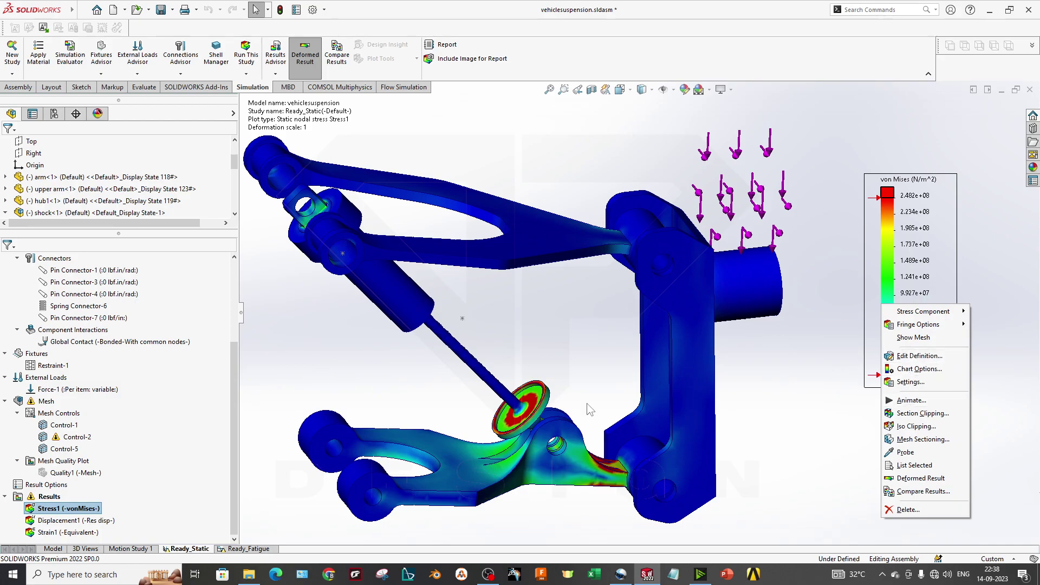
pyautogui.rightClick(60, 393)
pyautogui.click(96, 451)
pyautogui.rightClick(52, 366)
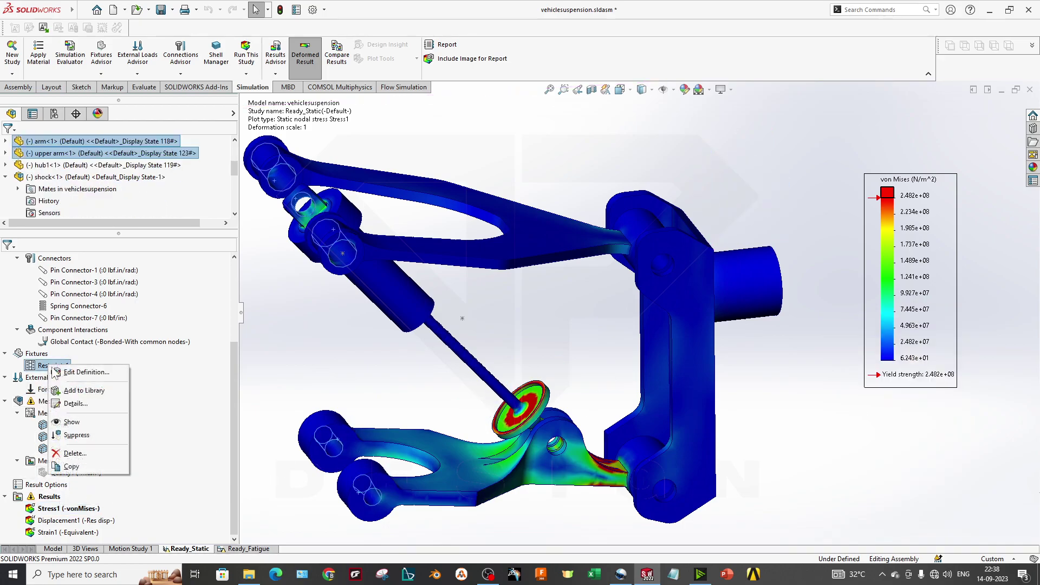
pyautogui.click(265, 421)
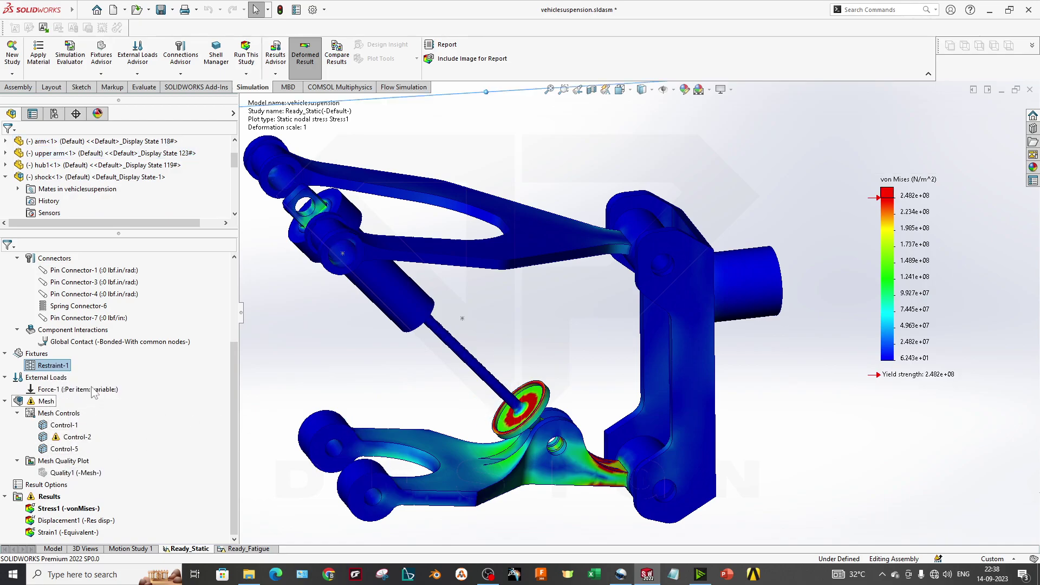
pyautogui.click(320, 426)
pyautogui.click(320, 428)
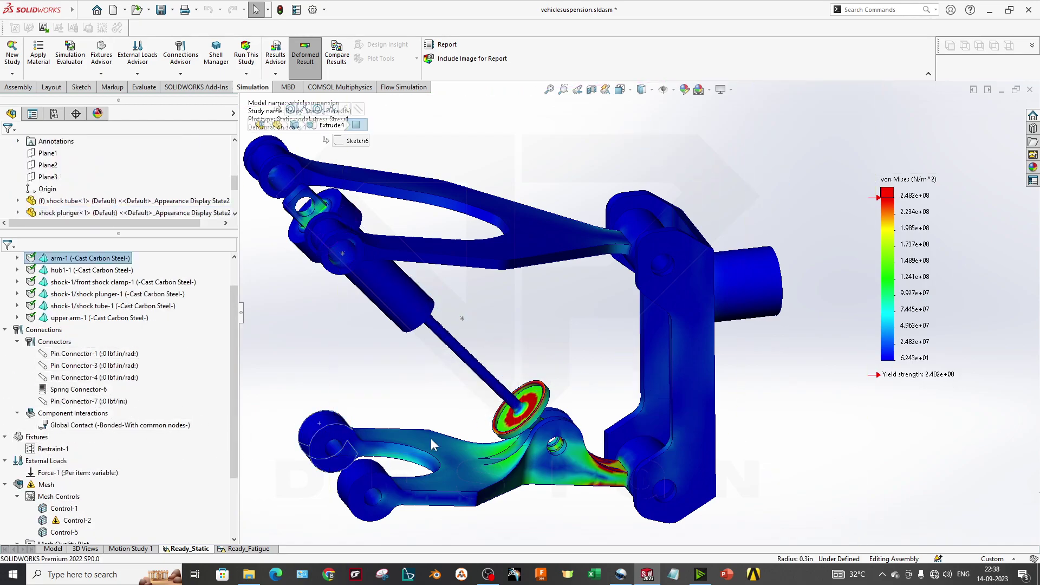
# Animate the Stress1 plot, watch the suspension deform under load, and close the animation.
pyautogui.scroll(3, 639, 315)
pyautogui.rightClick(930, 292)
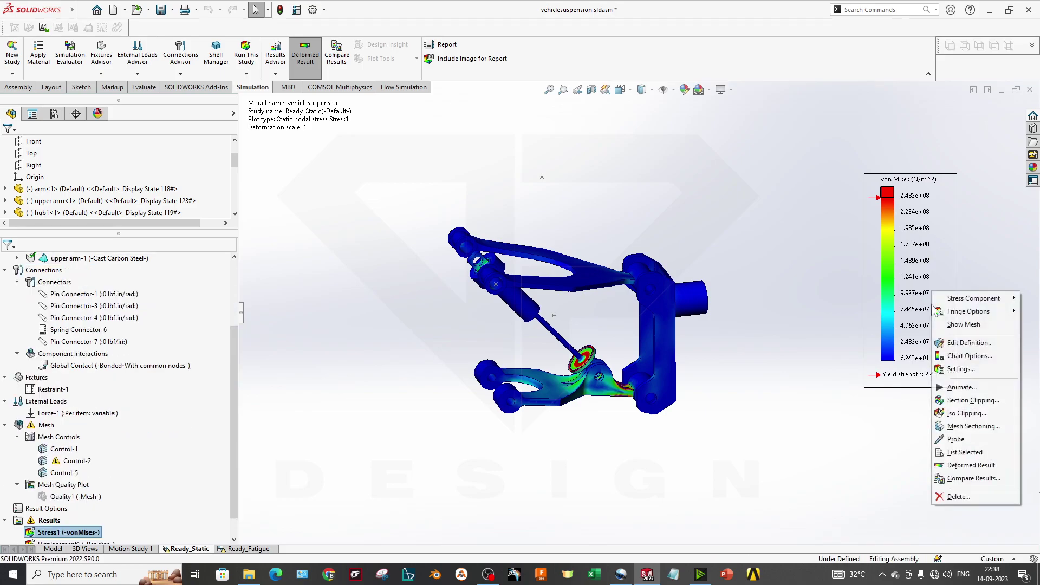
pyautogui.click(961, 387)
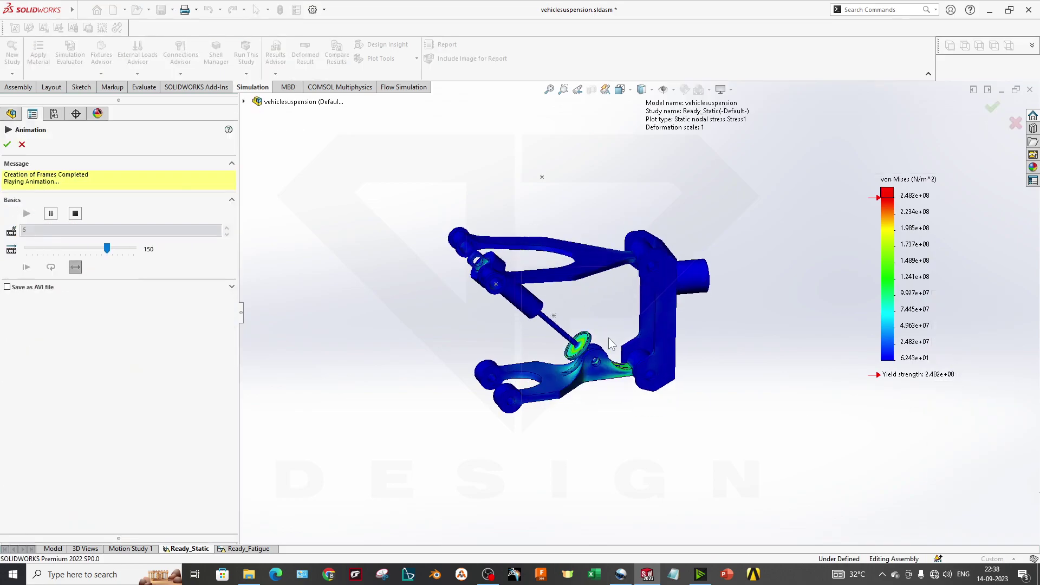
pyautogui.scroll(-3, 573, 355)
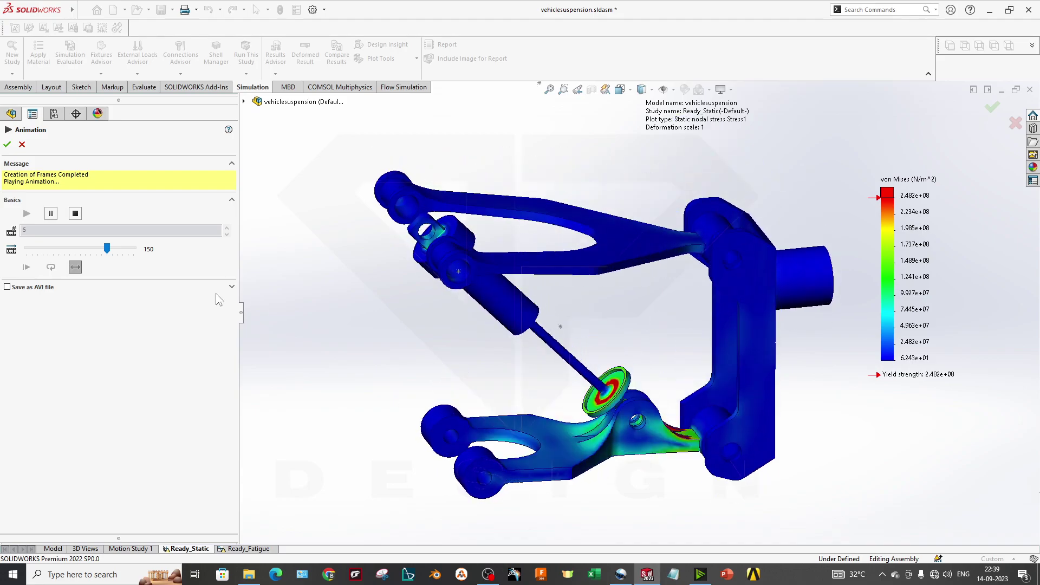
pyautogui.click(8, 145)
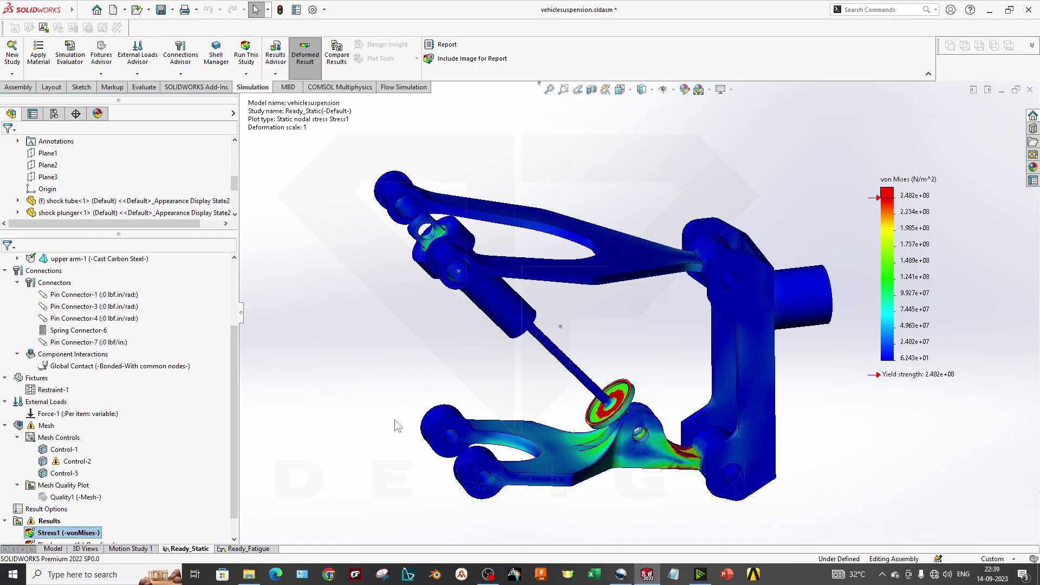
pyautogui.scroll(2, 533, 390)
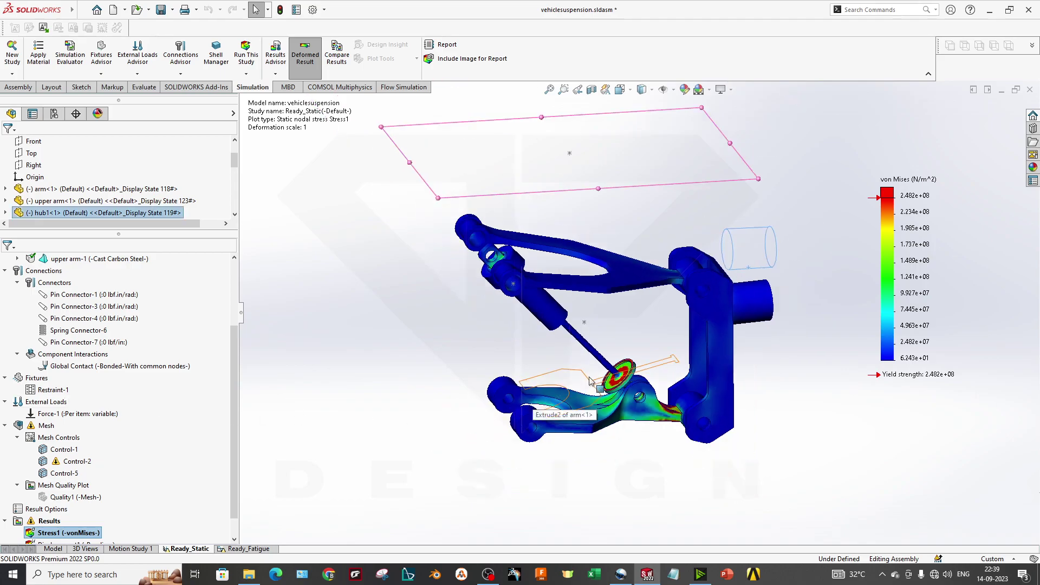
pyautogui.scroll(-2, 600, 377)
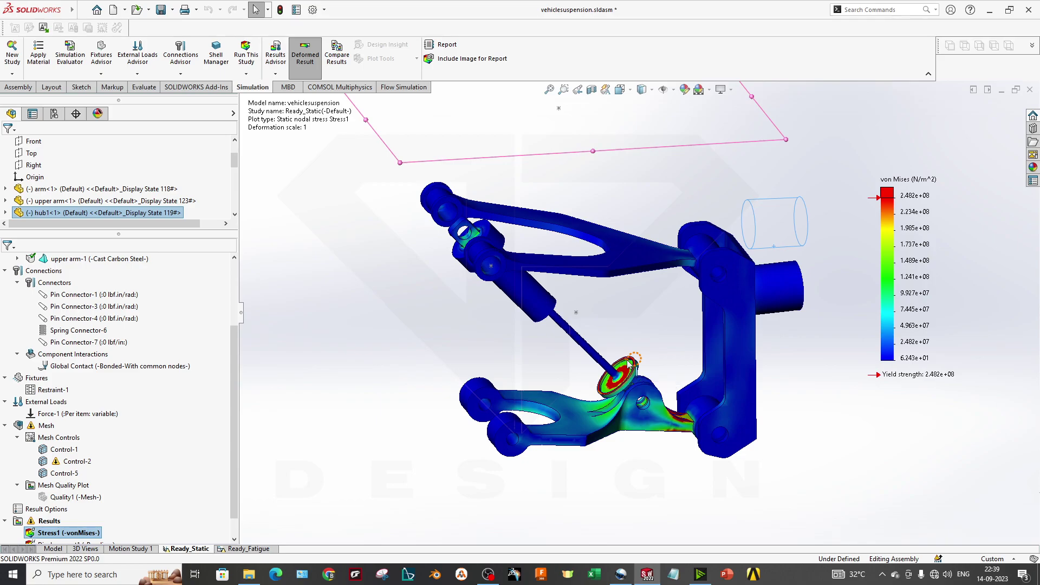
pyautogui.click(528, 358)
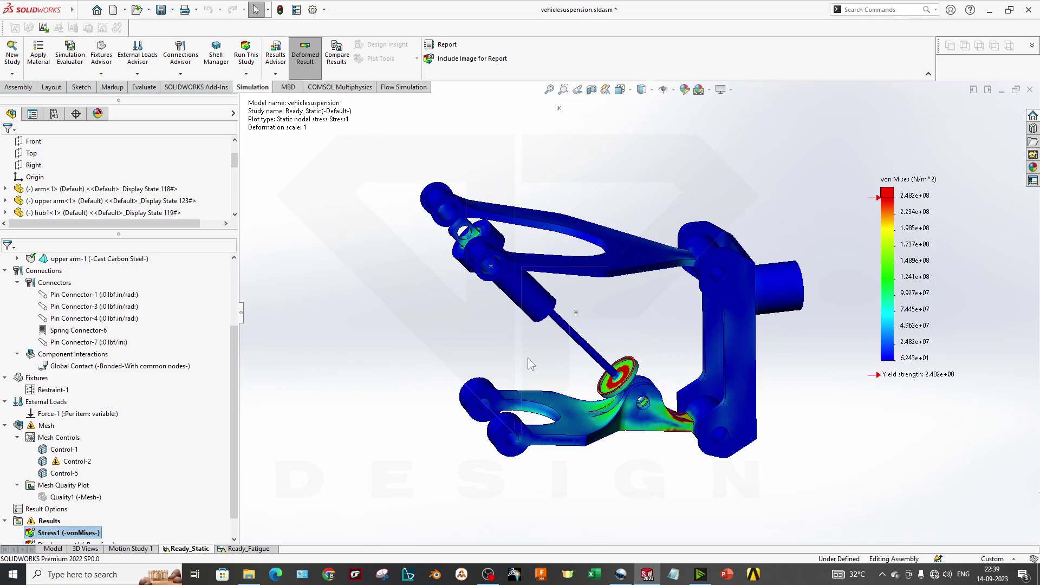